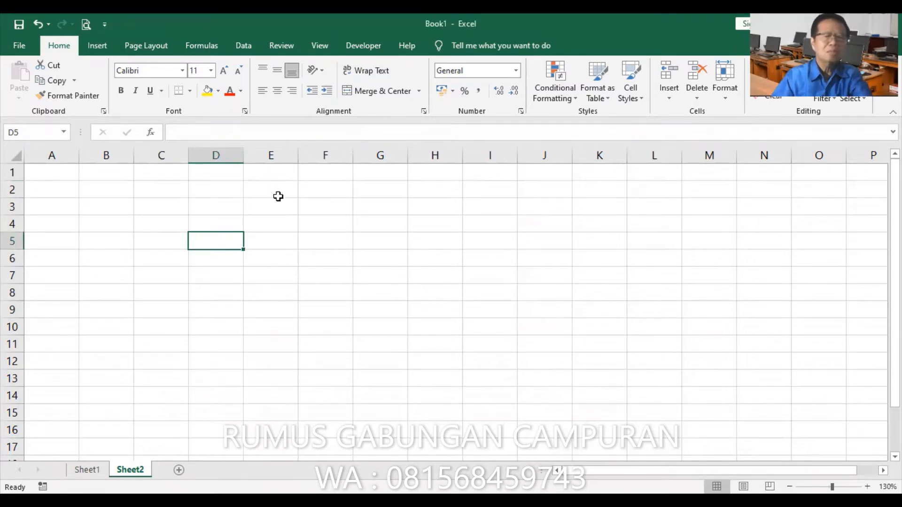
Enter the region codes AA, AD and AB down cells E2 to E4
click(278, 196)
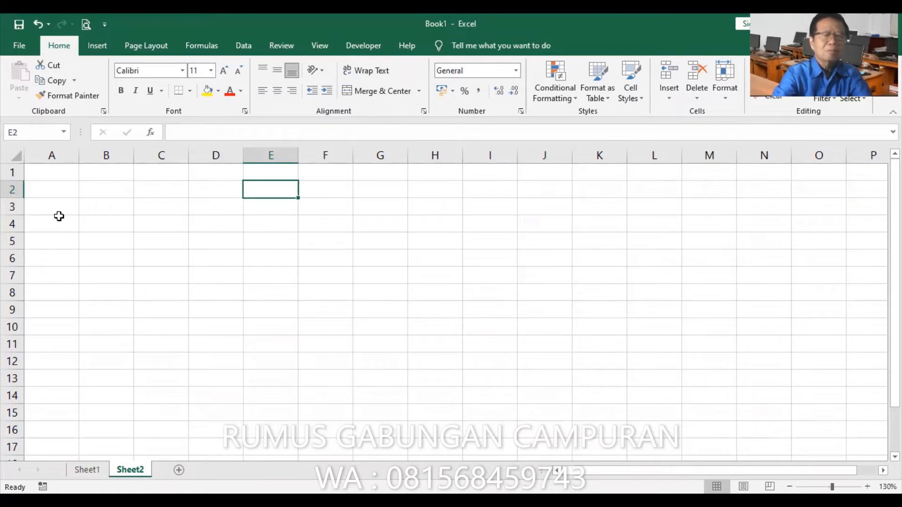
text(AA)
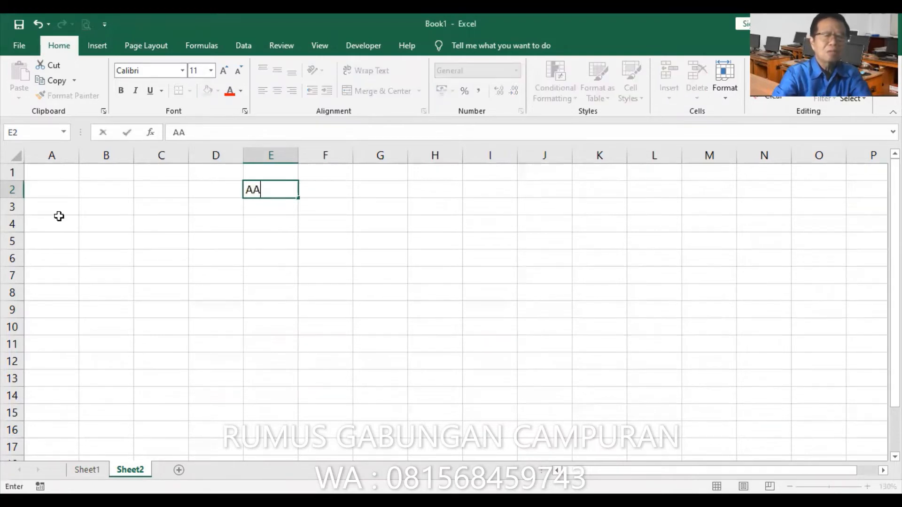
key(Return)
text(AD)
key(Return)
text(AB)
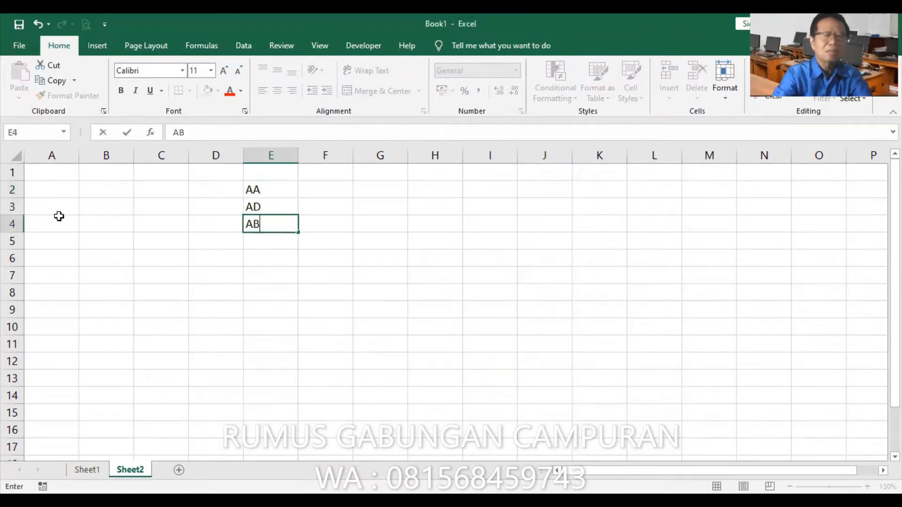
key(Return)
Continue the code column with DK, KT and KB in cells E5 to E7
text(DK)
key(Return)
text(ST)
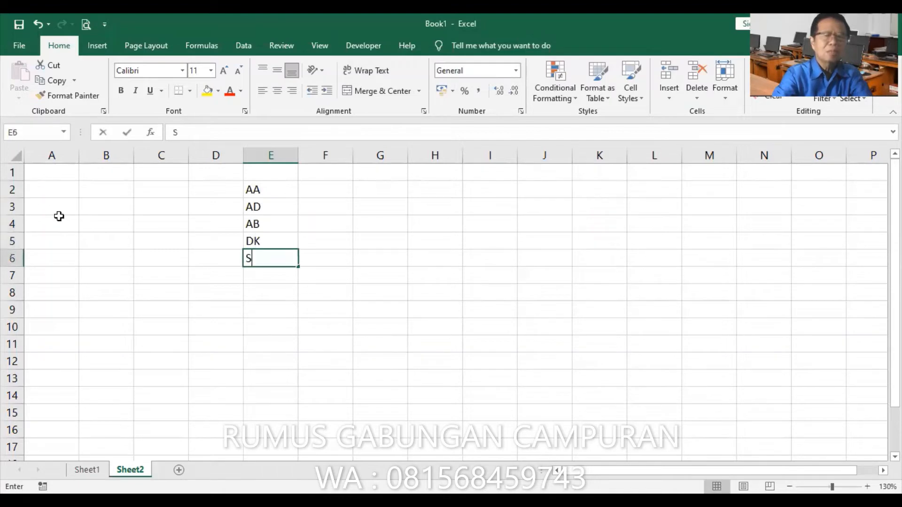
key(BackSpace)
key(BackSpace)
text(KT)
key(Return)
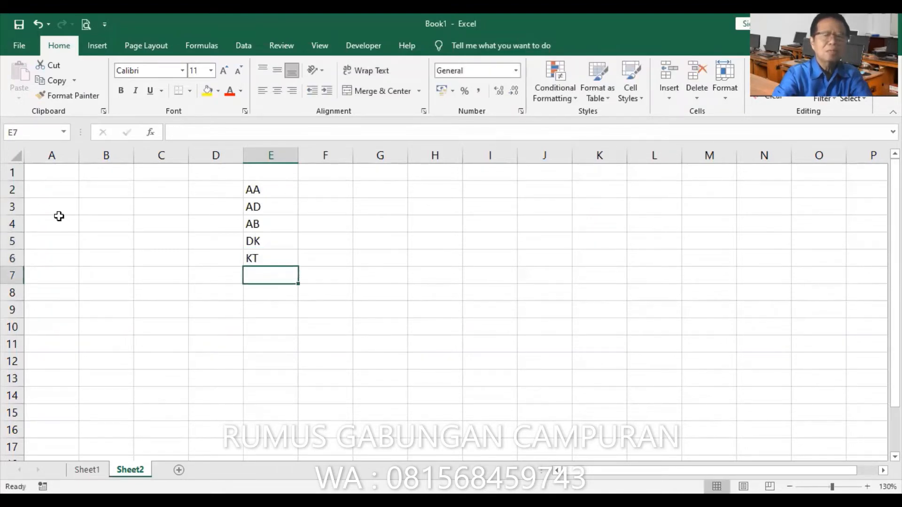
text(KB)
key(Return)
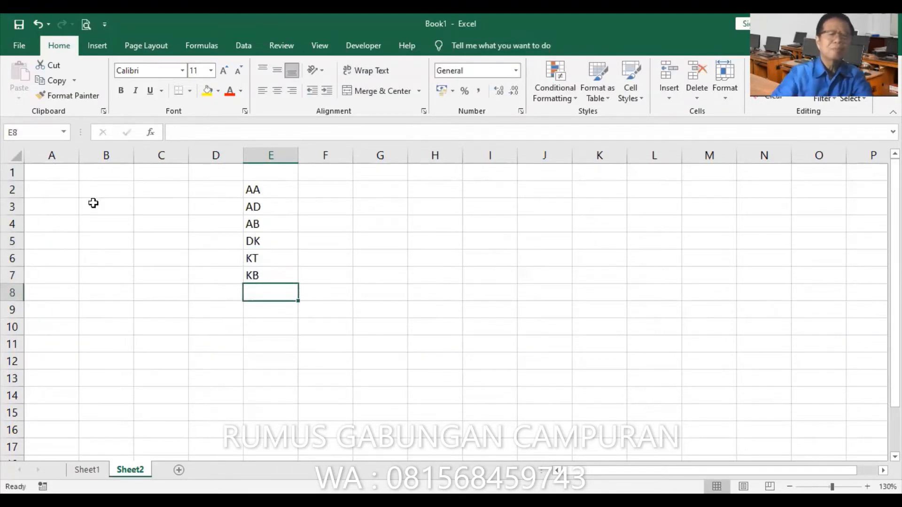
Enter the region names KEDU, SOLO and DIY beside the first three codes, in F2 to F4
click(323, 192)
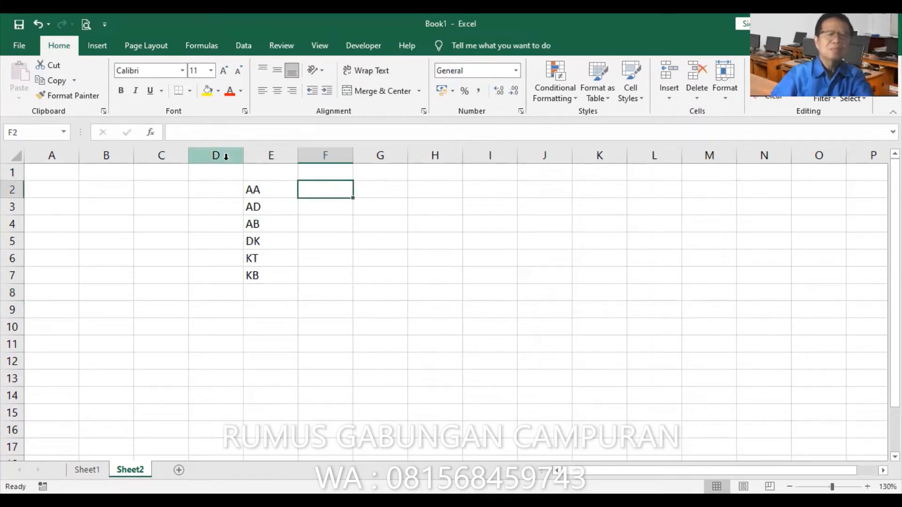
text(KDEDU)
key(BackSpace)
key(BackSpace)
key(BackSpace)
key(BackSpace)
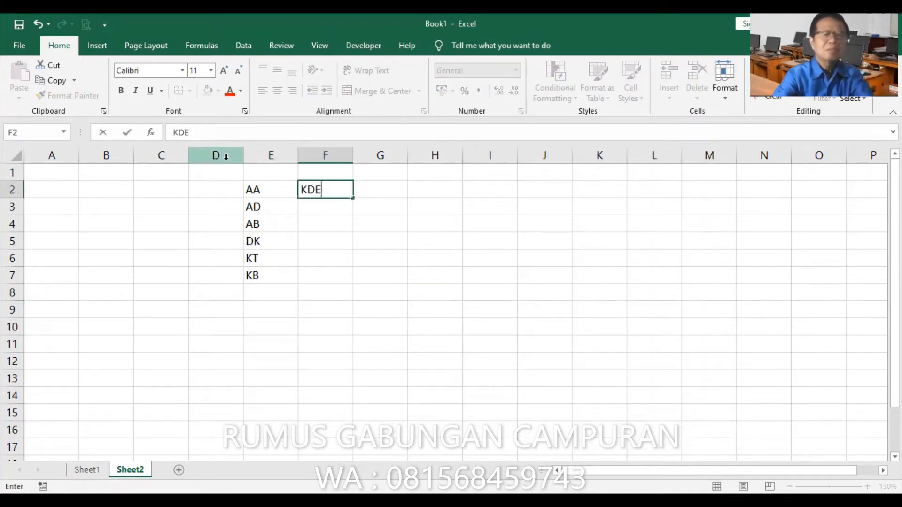
text(EDU)
key(Return)
text(SOLO)
key(Return)
text(DIY)
key(Return)
Complete the region names with BALI, KALTIM and KALBAR in cells F5 to F7
text(BALI)
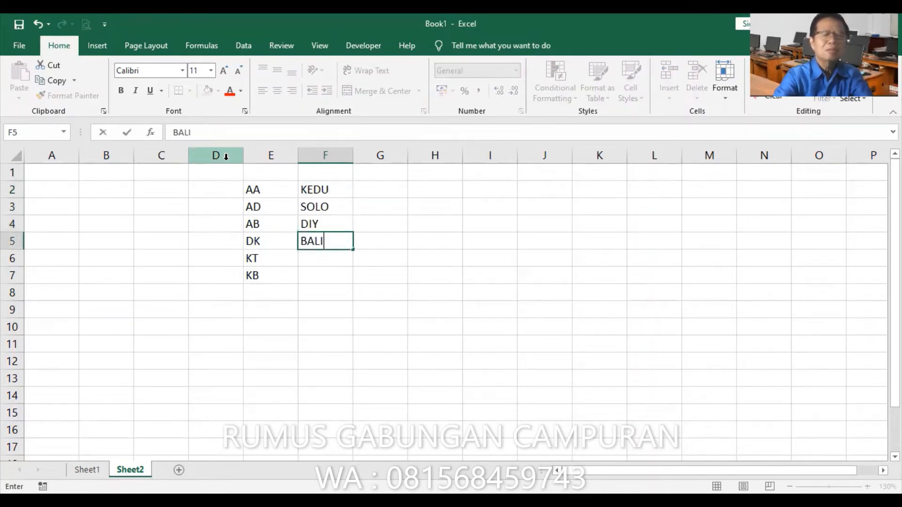
key(Return)
text(KALTIM)
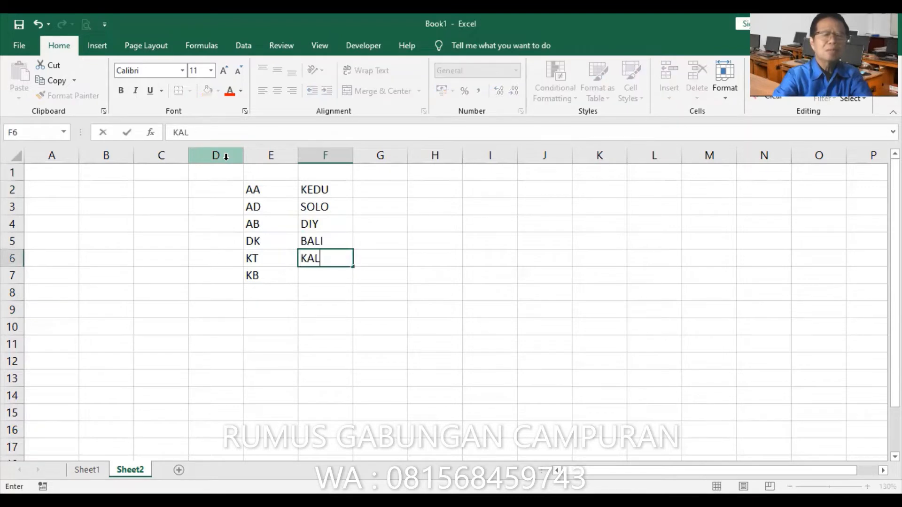
key(Return)
text(KALBA)
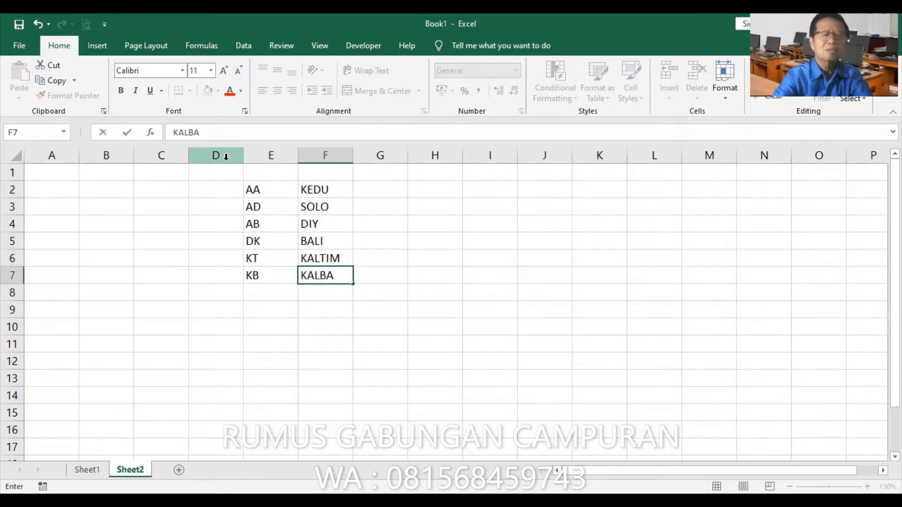
text(R)
key(Return)
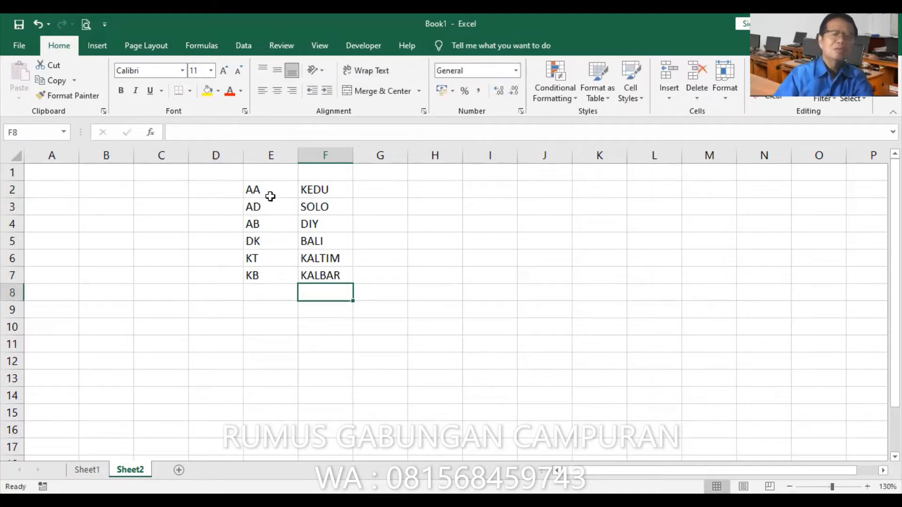
Enter the cities MAGELANG, SURAKARTA and YOGYAKARTA in cells G2 to G4
click(365, 192)
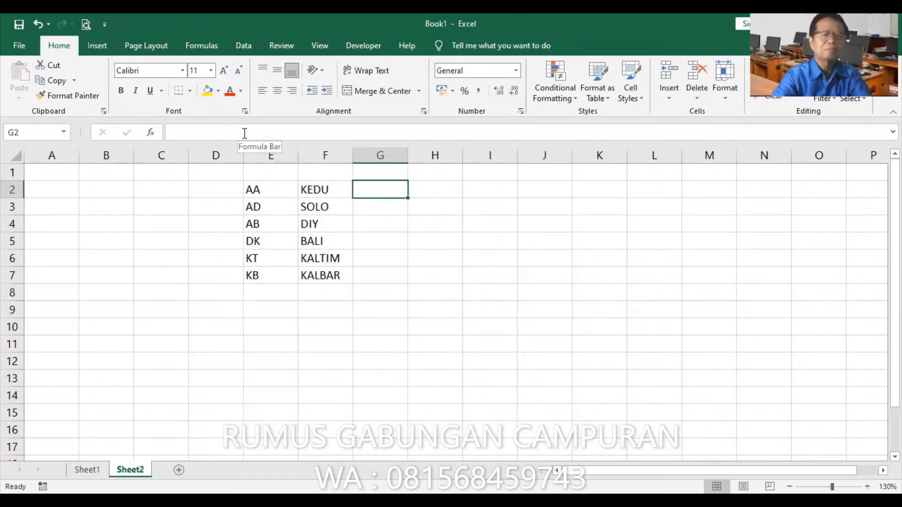
text(MAGELANG)
key(Return)
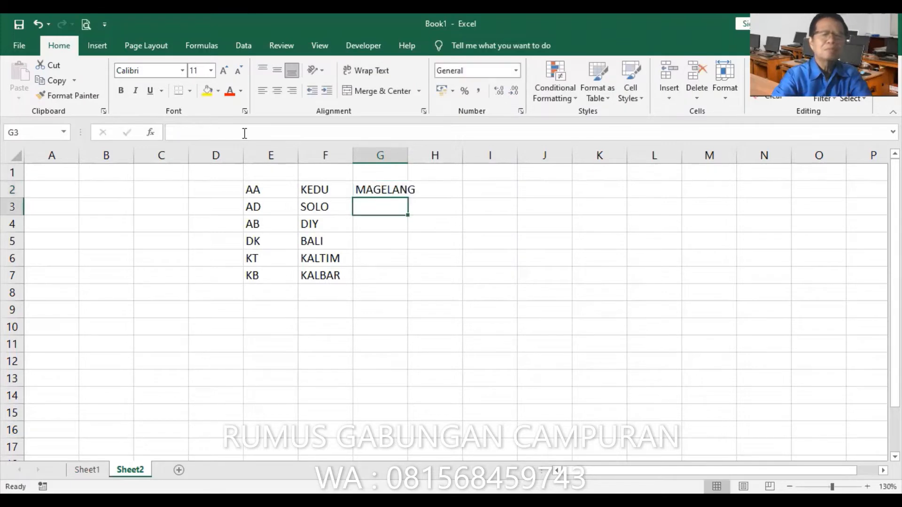
text(SURAK)
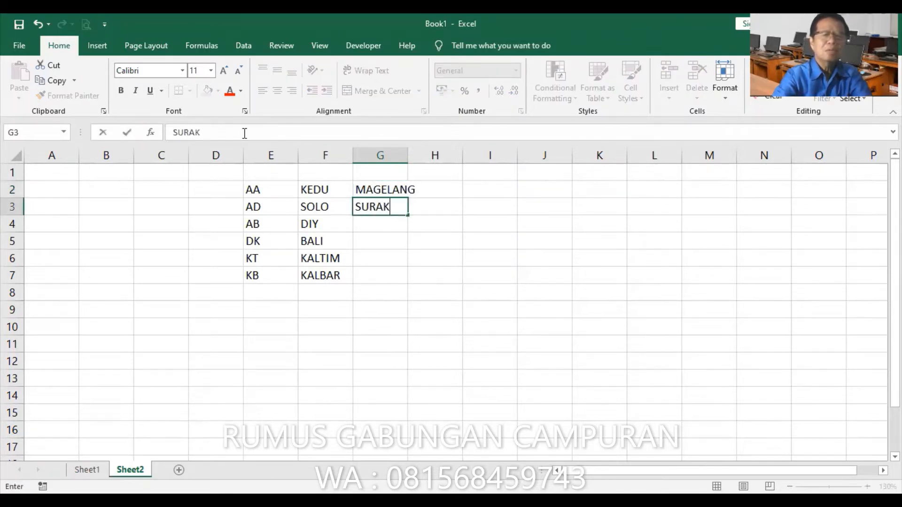
text(ARTA)
key(Return)
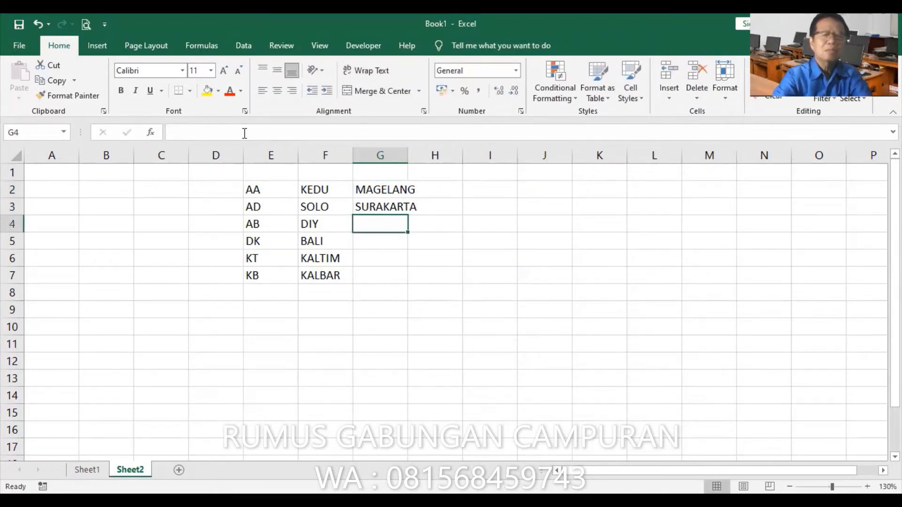
text(YOGYAKARTA)
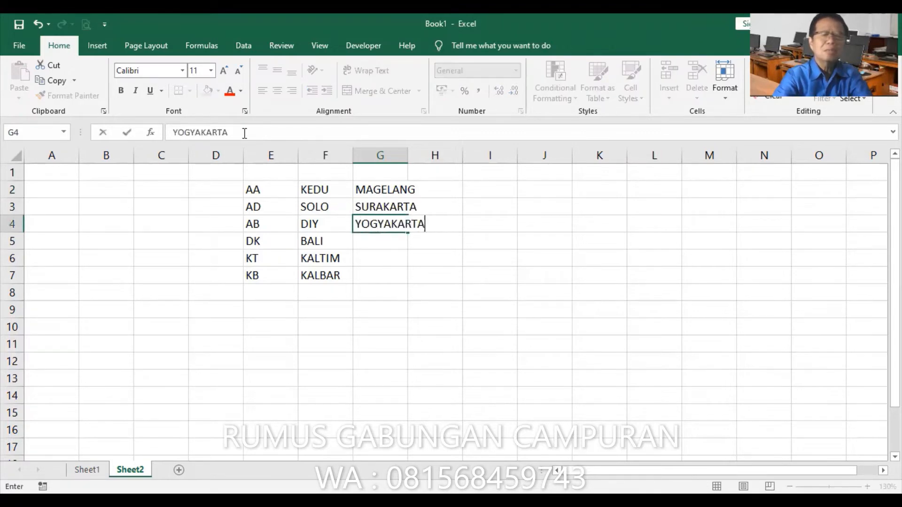
key(Return)
Complete the city column with DENPASAR, SAMARINDA and PONTIANAK in cells G5 to G7
text(DENPASAR)
key(Return)
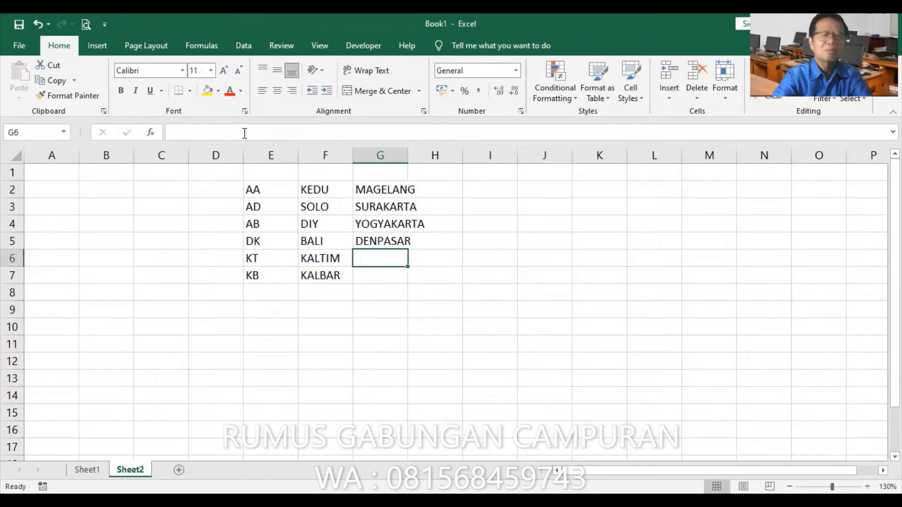
text(SAMA)
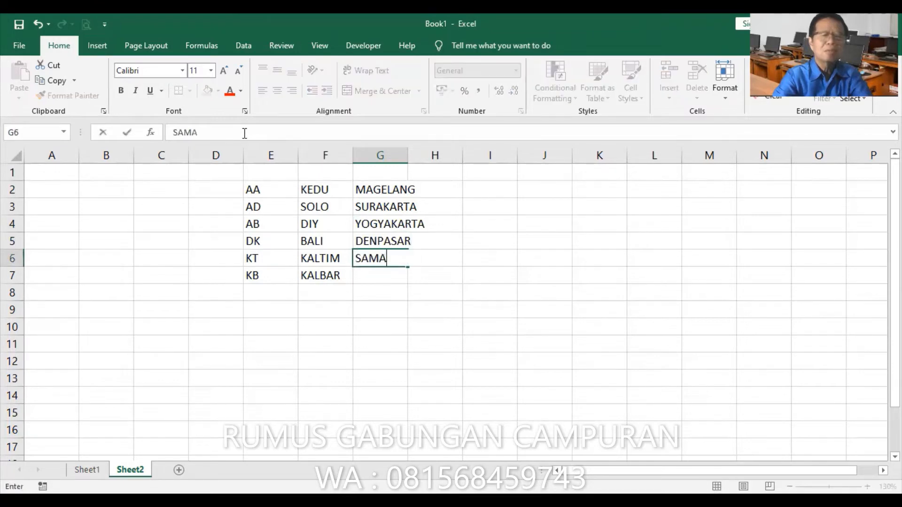
text(RINDA)
key(Return)
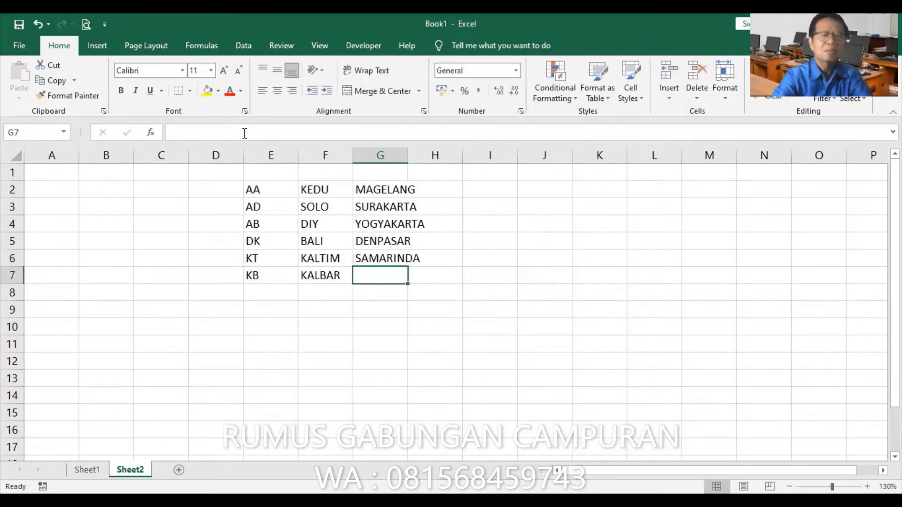
text(PONTIN)
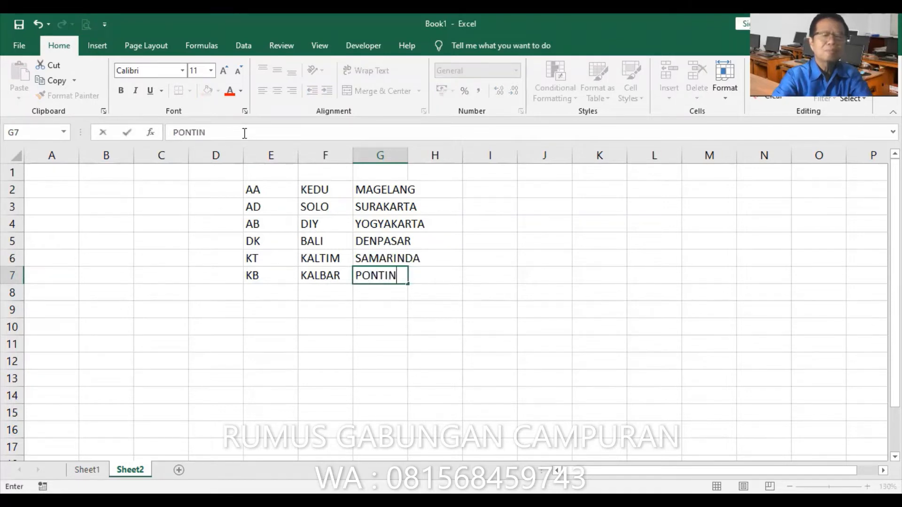
key(BackSpace)
text(ANAK)
key(Return)
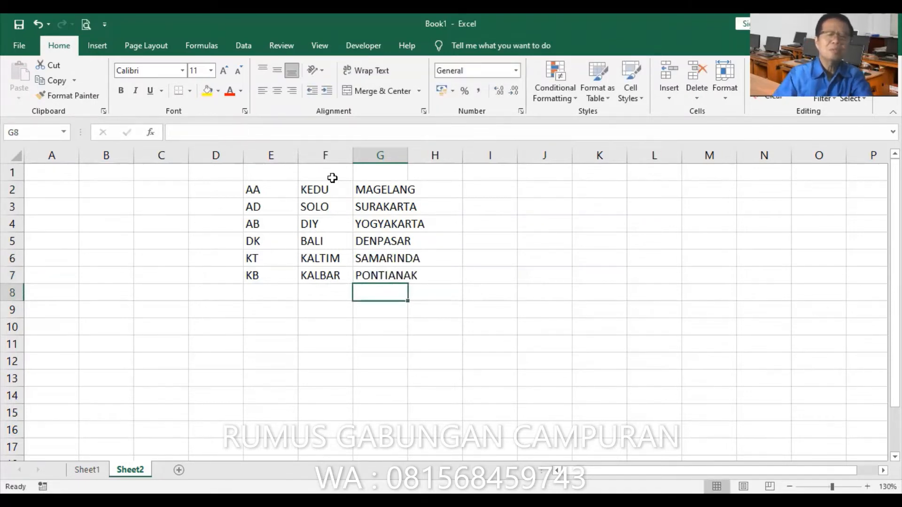
Autofit column G to its contents and name the range E2:G7 DAERAH
double_click(408, 155)
click(274, 194)
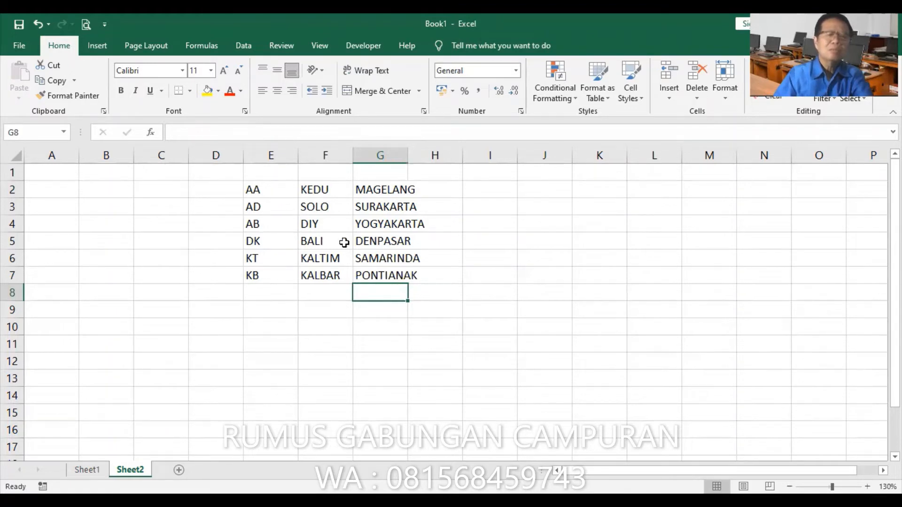
shift+click(373, 272)
click(51, 131)
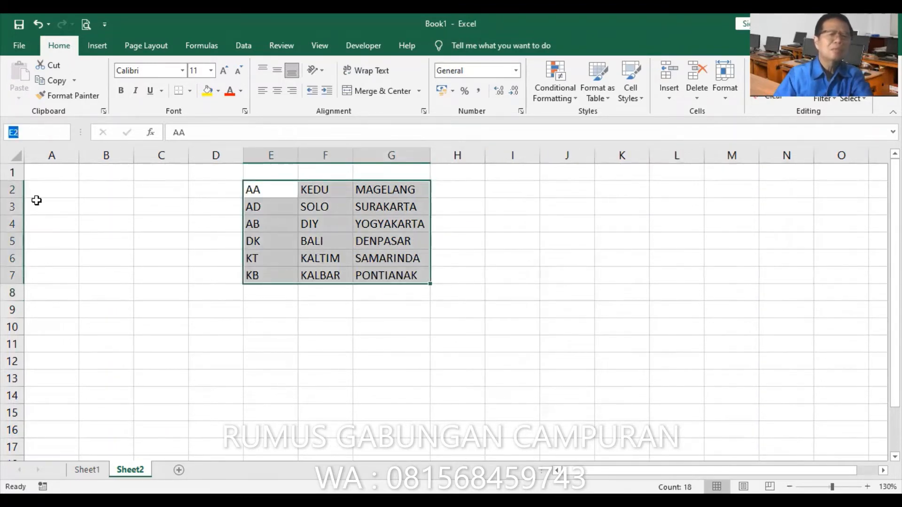
text(DAERAH)
key(Return)
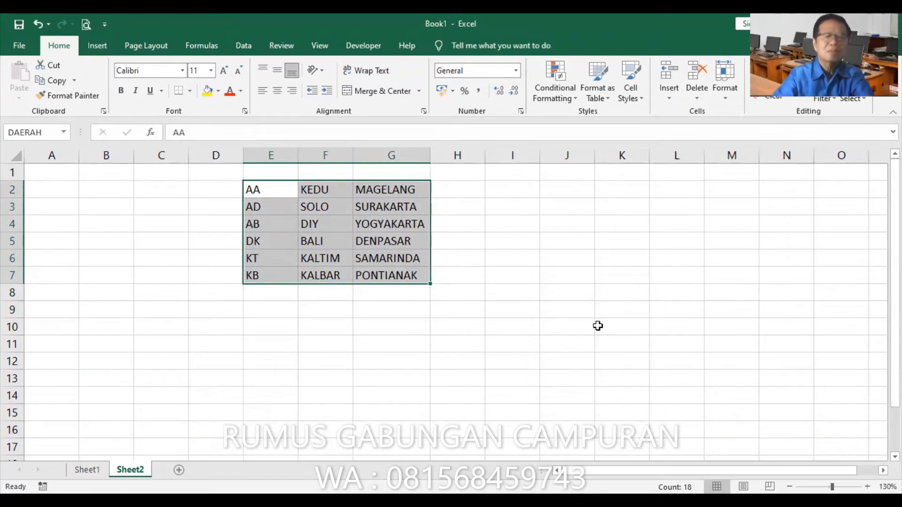
Enter the education codes D, P, A, K and S across cells E9 to I9
click(507, 188)
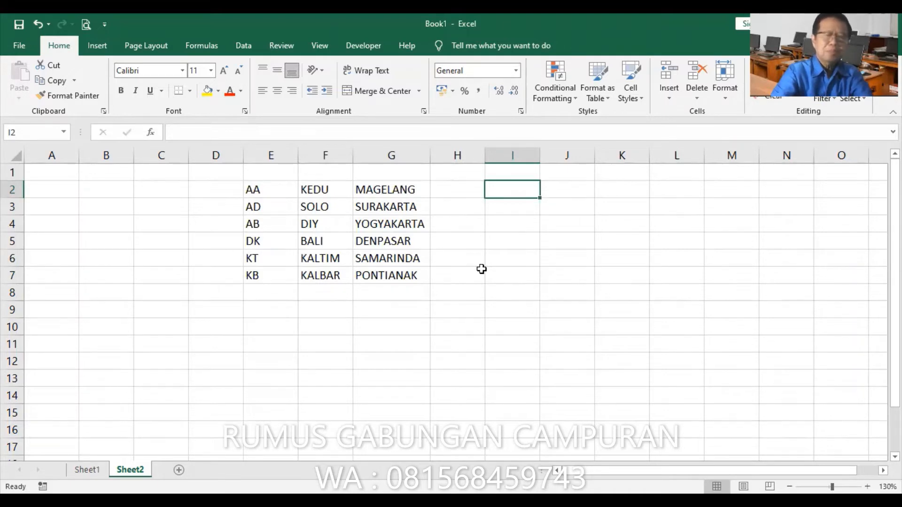
click(271, 315)
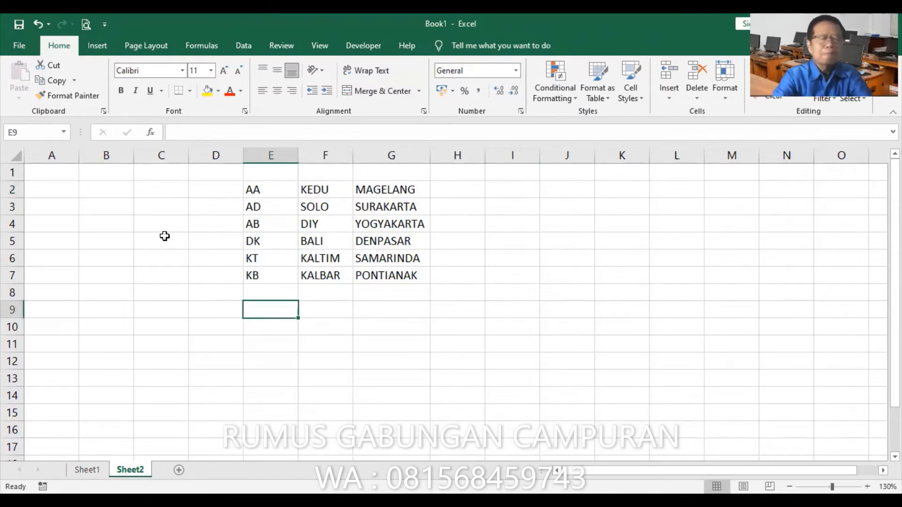
text(D)
key(Tab)
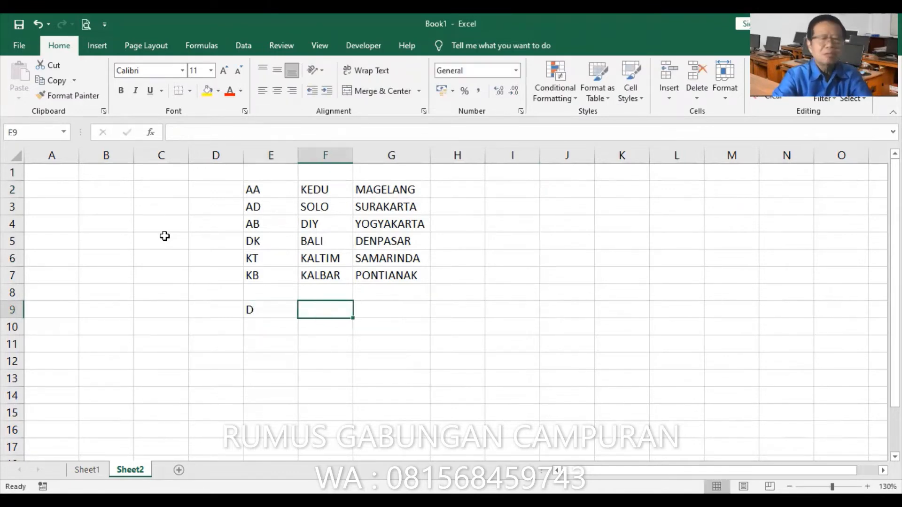
text(P)
key(Tab)
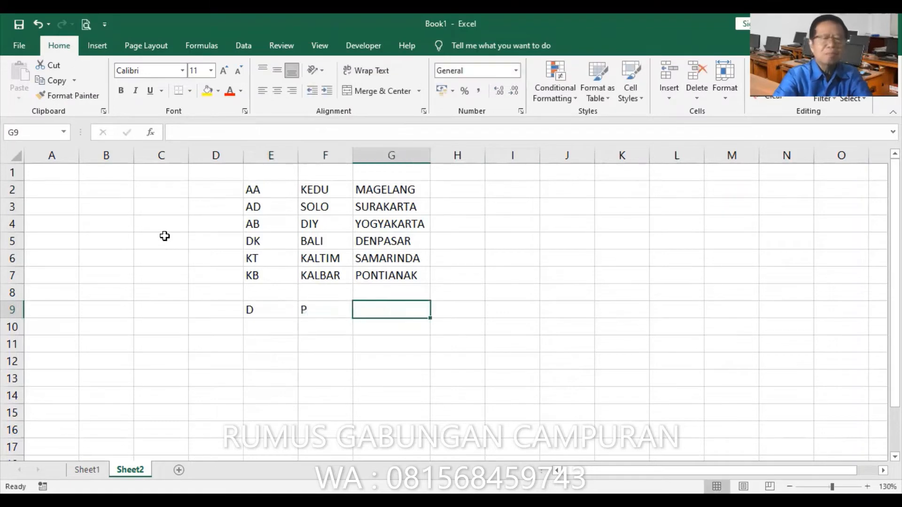
text(A)
key(Tab)
text(K)
key(Tab)
text(S)
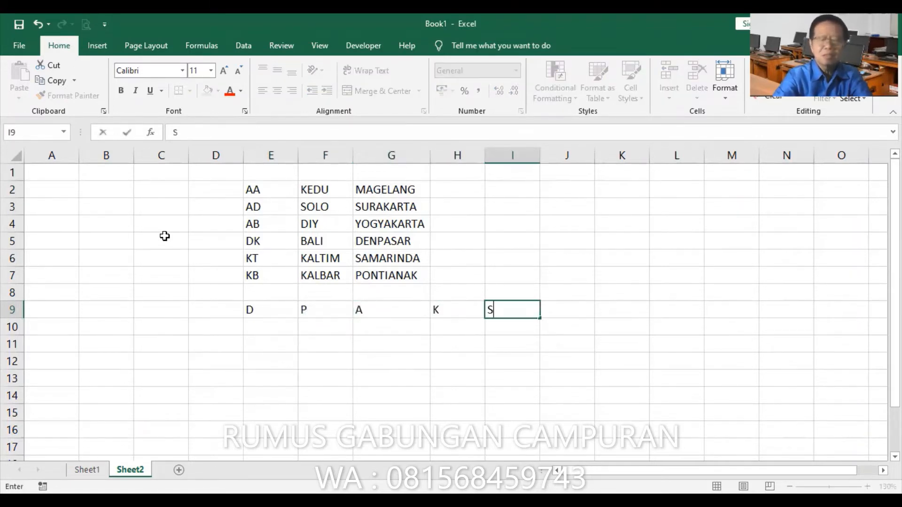
key(Return)
Enter the education levels SD, SMP, SMA, SMK and SARJANA under their codes in cells E10 to I10
key(Left)
key(Left)
key(Left)
key(Left)
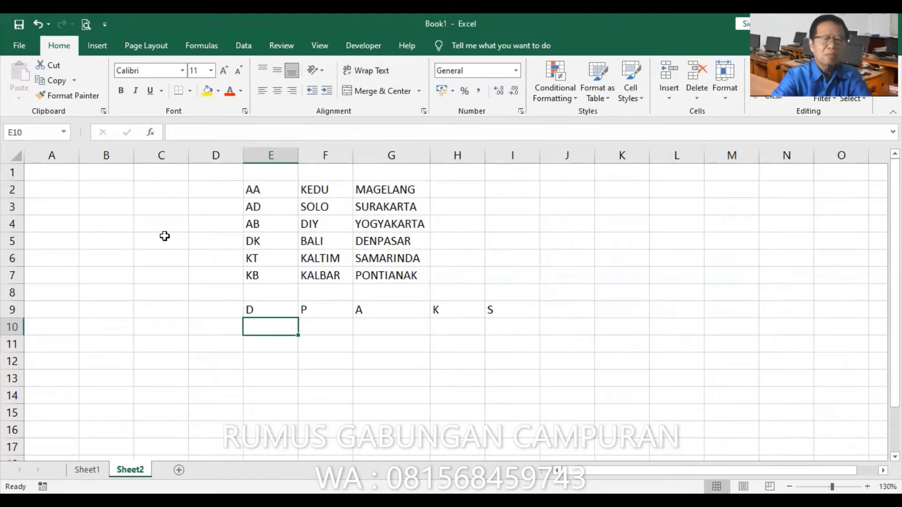
text(SD)
key(Tab)
text(SMP)
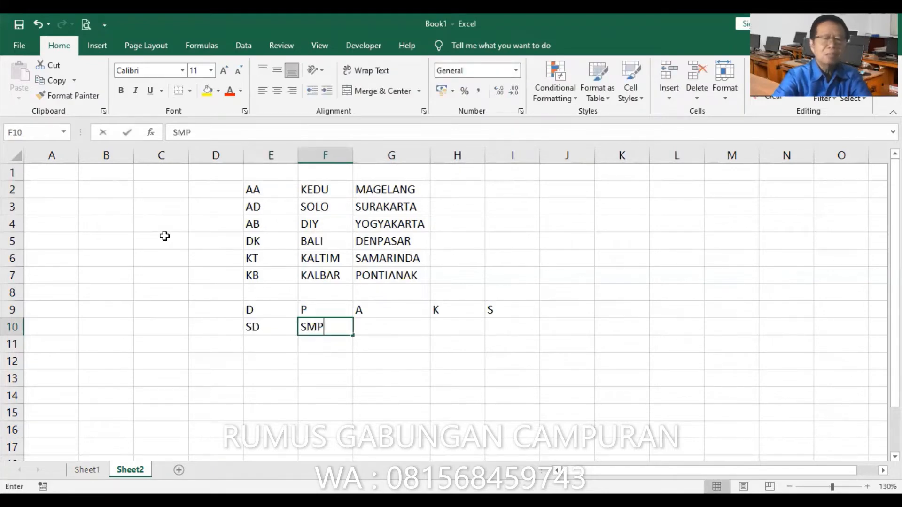
key(Tab)
text(SMA)
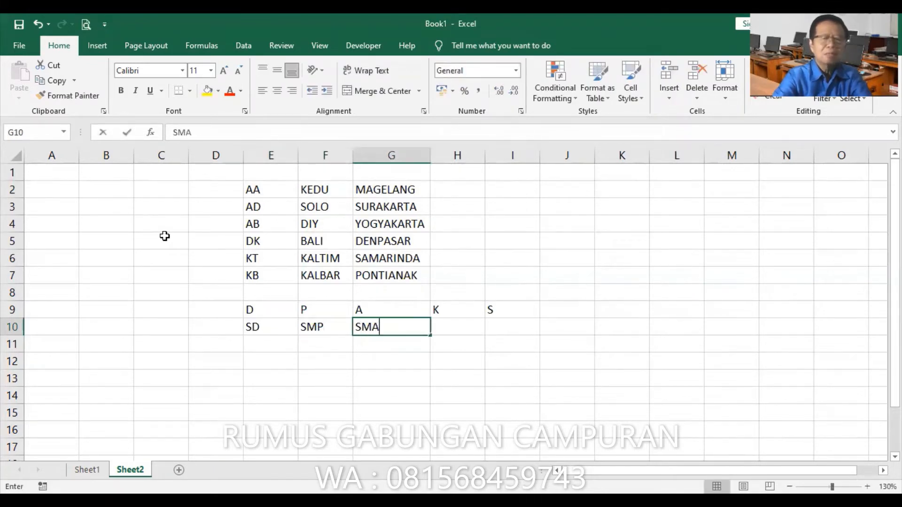
key(Tab)
text(SMK)
key(Tab)
text(SARJANA)
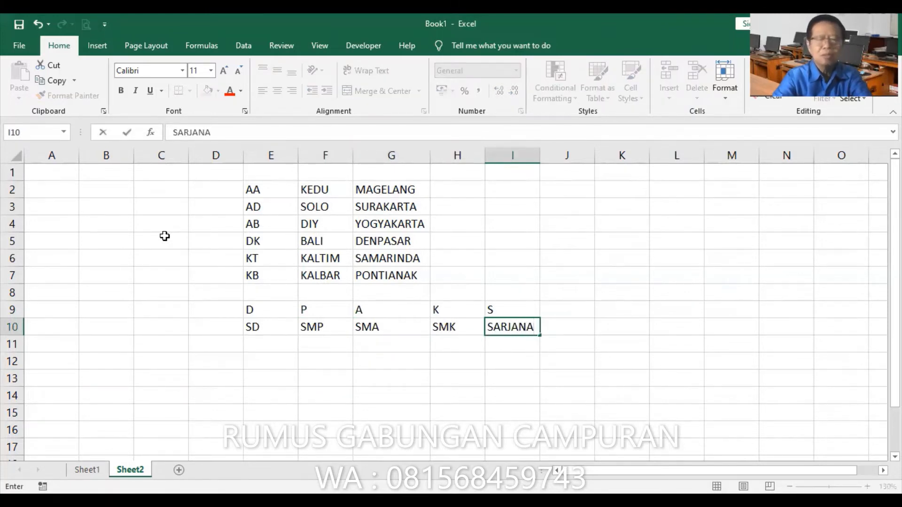
key(Return)
key(Left)
key(Left)
key(Left)
key(Left)
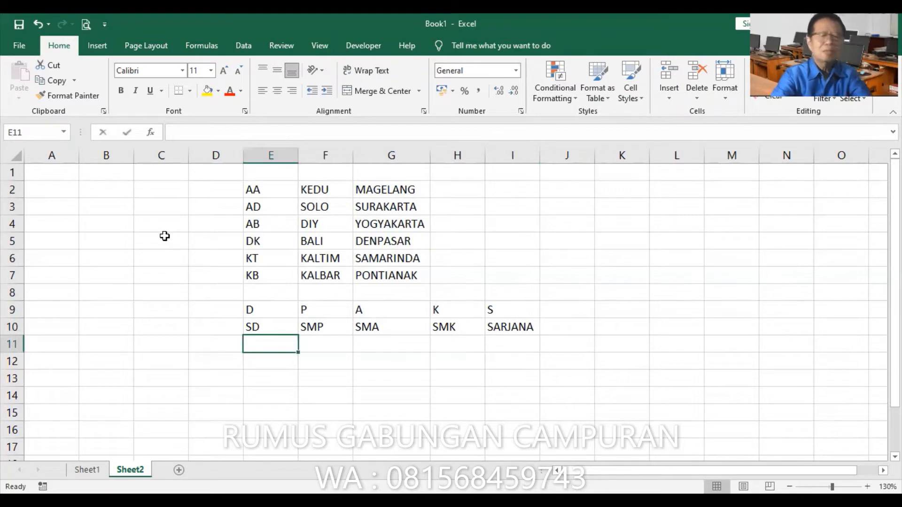
Enter GOL1 in cell E11 and fill the series across to GOL5 in cell I11
text(GOL1)
key(Return)
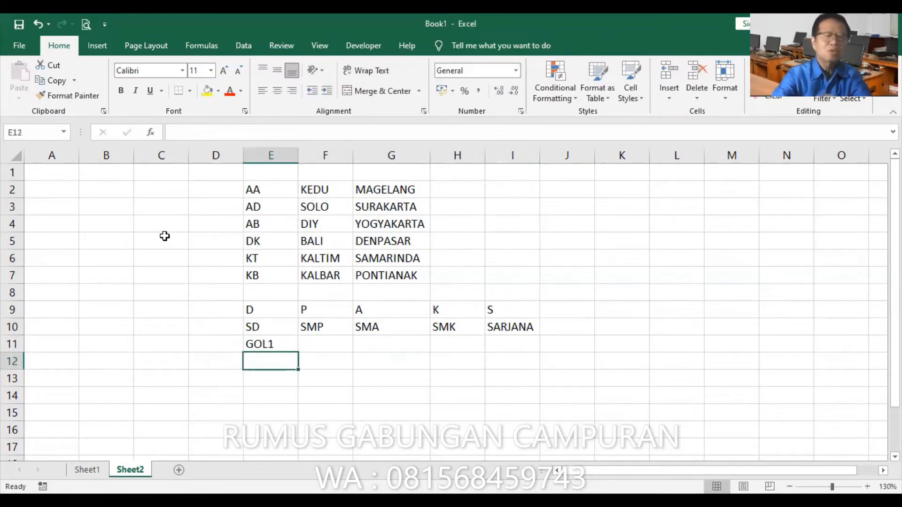
click(274, 341)
drag(274, 341, 524, 341)
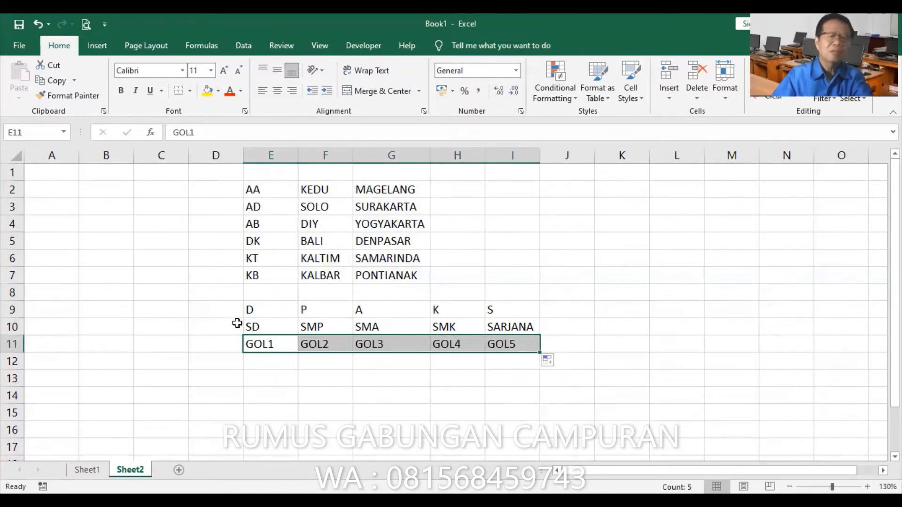
Name the education table range E9:I11 PENDIDIKAN
drag(252, 190, 386, 277)
click(267, 312)
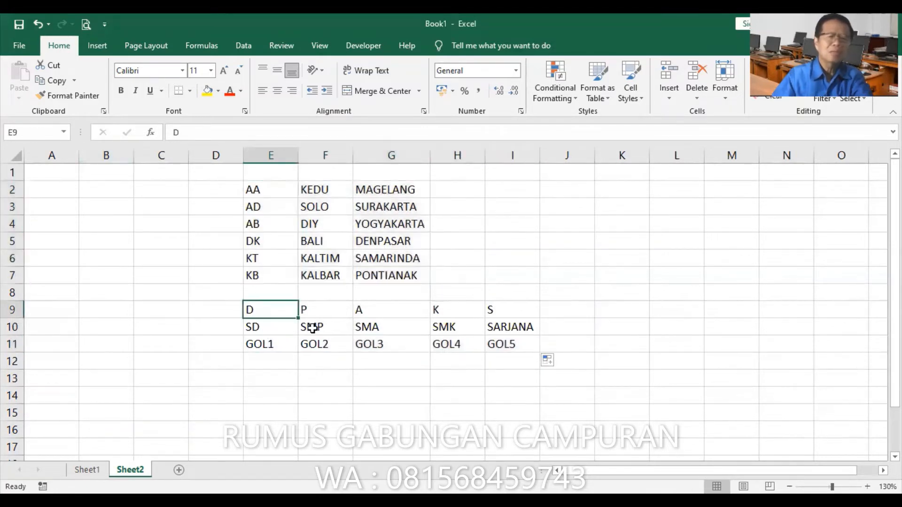
key(ctrl+a)
click(37, 134)
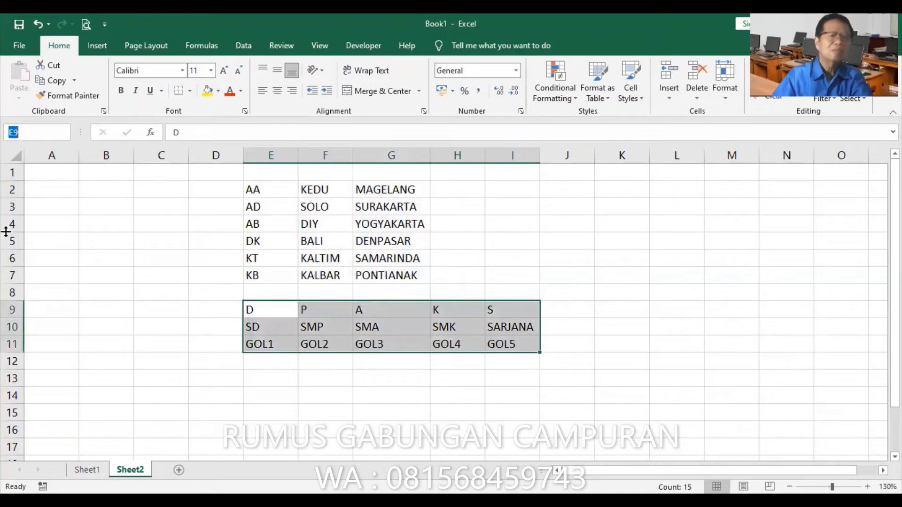
text(PENDI)
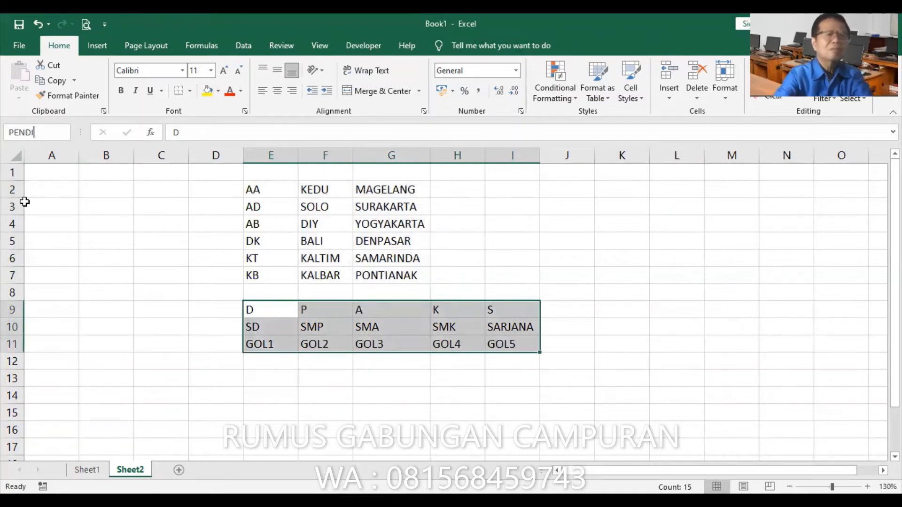
text(DIKAN)
key(Return)
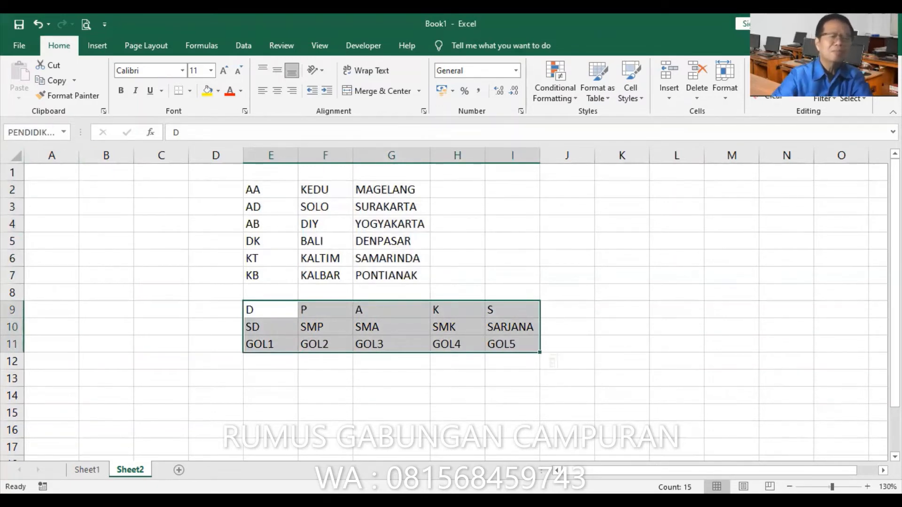
Enter the combined code W-AD-L-0-001 in cell A2
click(60, 193)
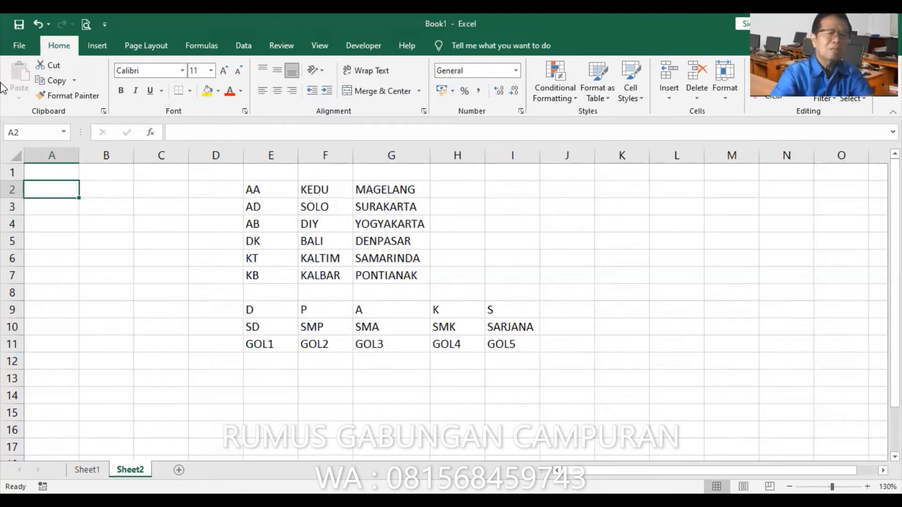
text(W)
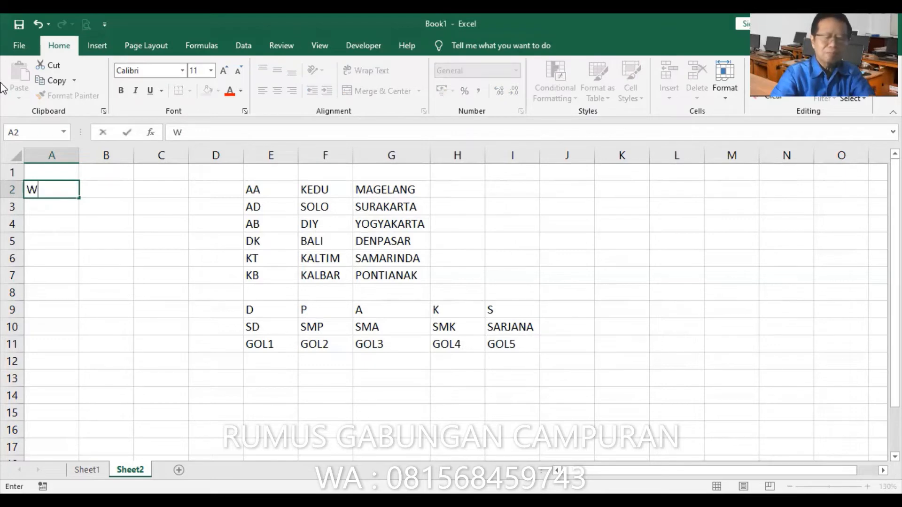
text(-S)
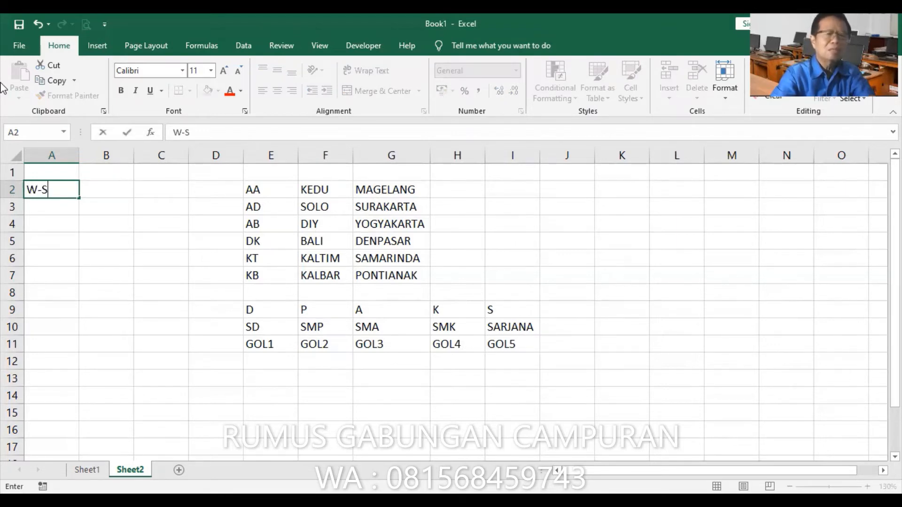
key(BackSpace)
text(AD)
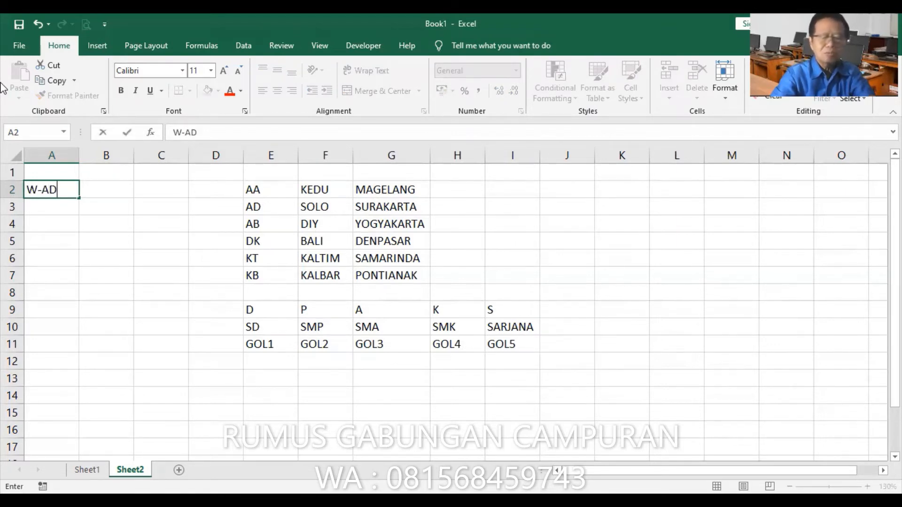
text(-)
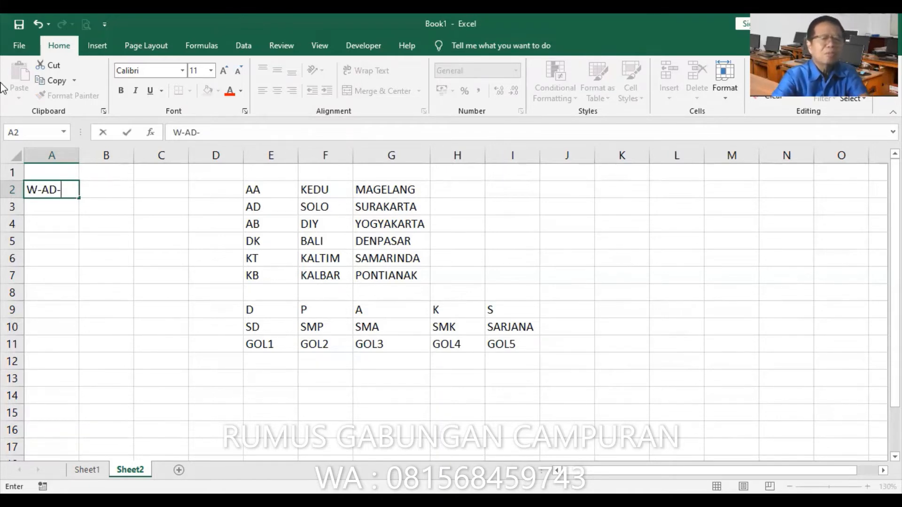
text(L)
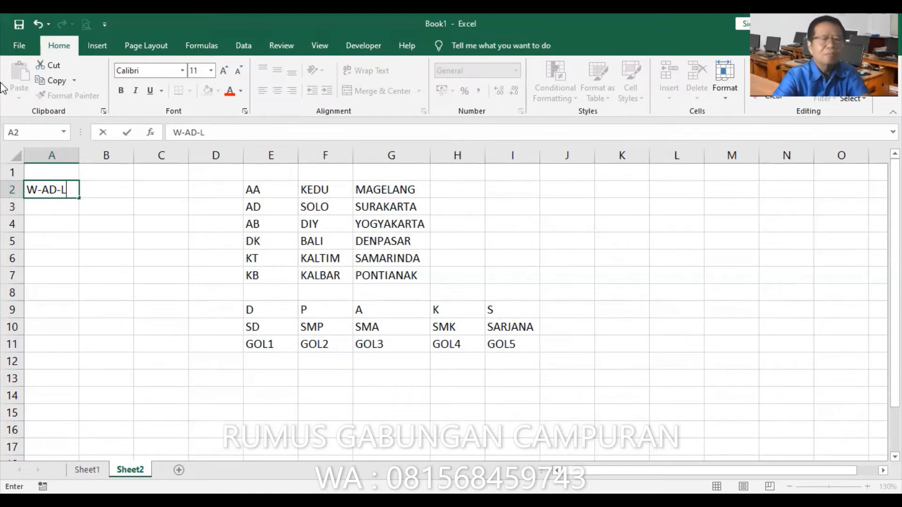
text(-)
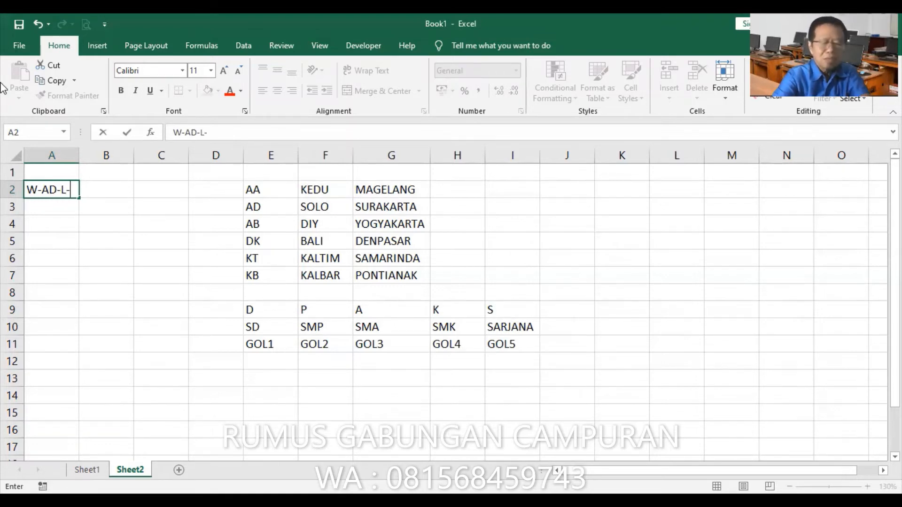
text(0)
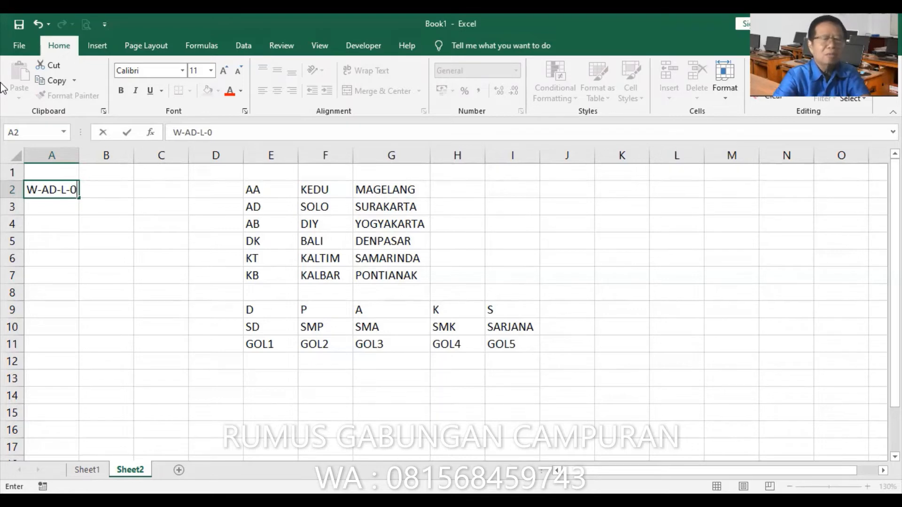
text(-)
text(001)
key(Return)
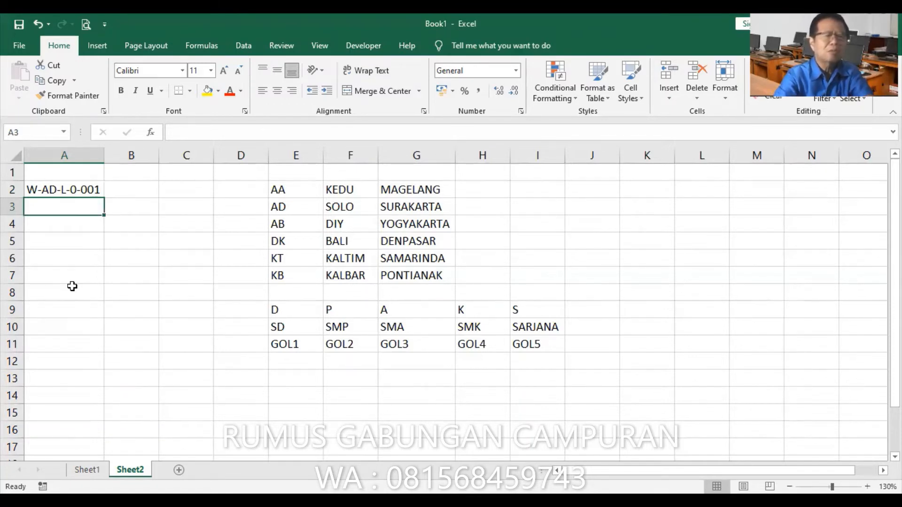
Enter the combined code P-DK-M-2-002 in cell A3
text(P-D)
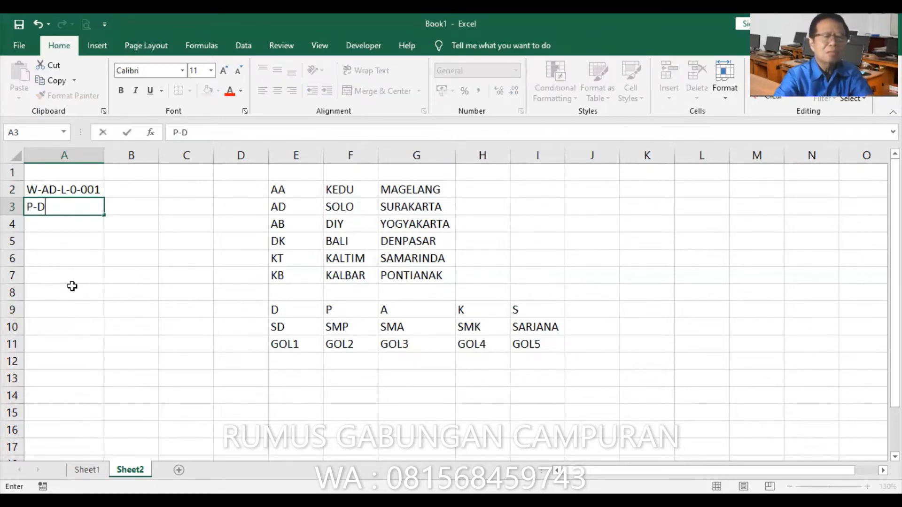
text(K-M-2)
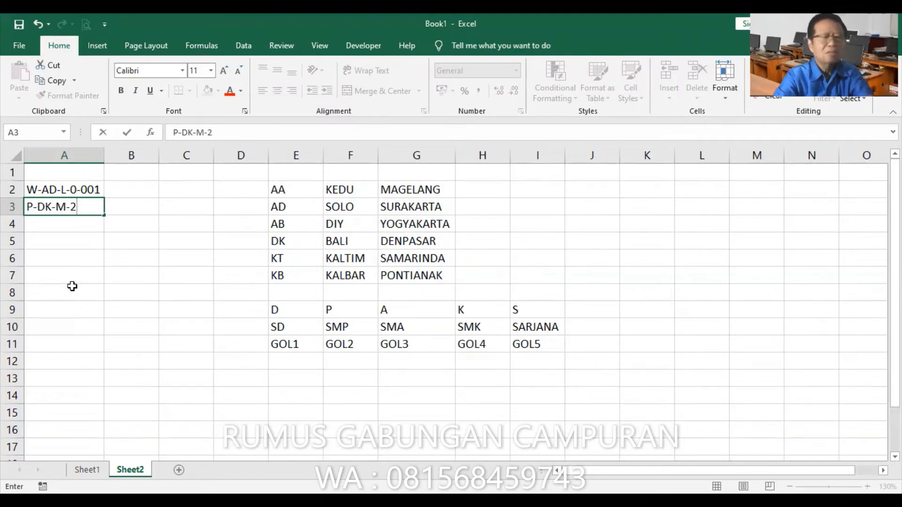
text(-002)
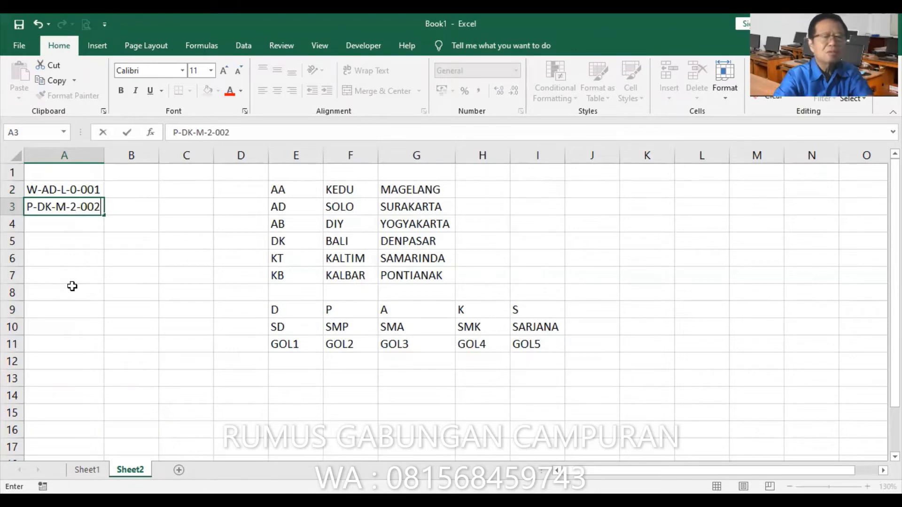
key(Return)
Enter the combined code P-AB-M-3-003 in cell A4
text(P-)
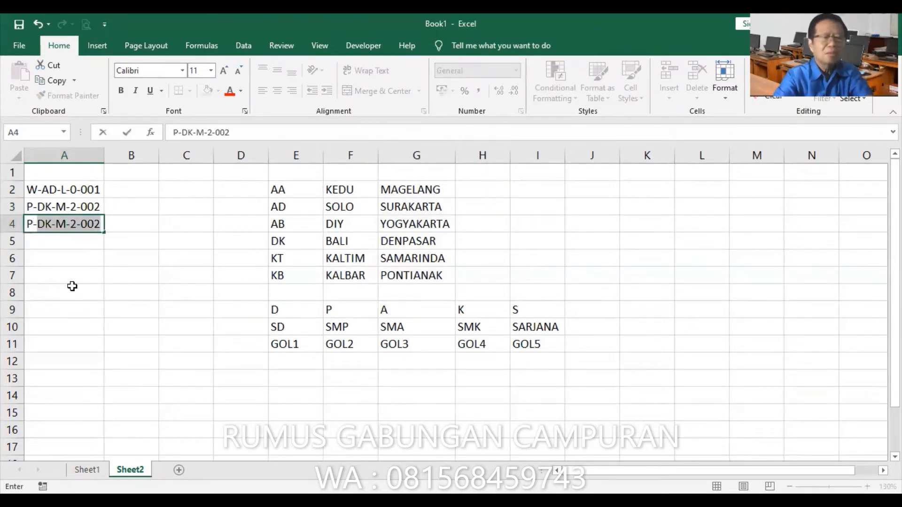
text(AB)
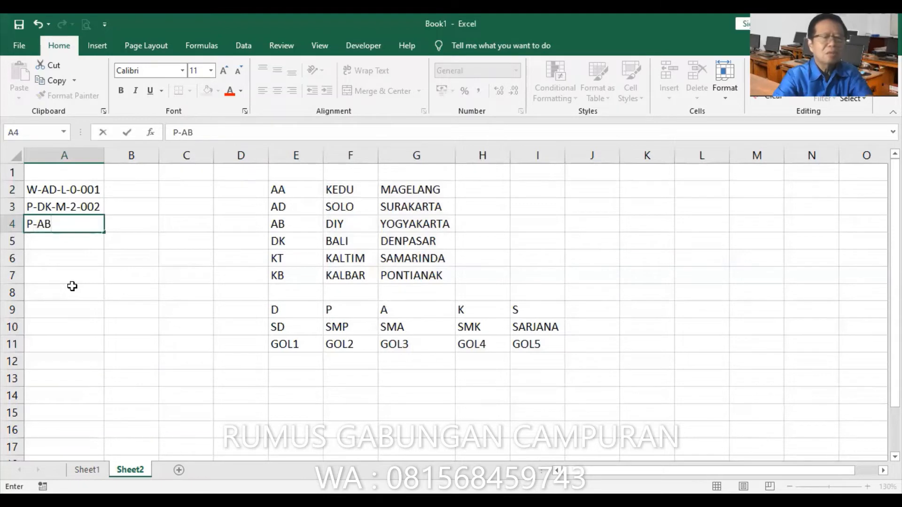
text(-M)
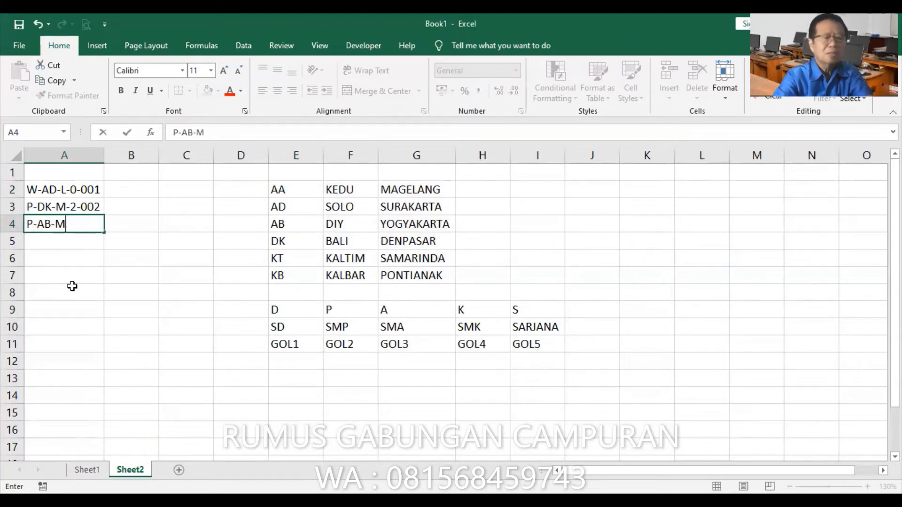
text(-3)
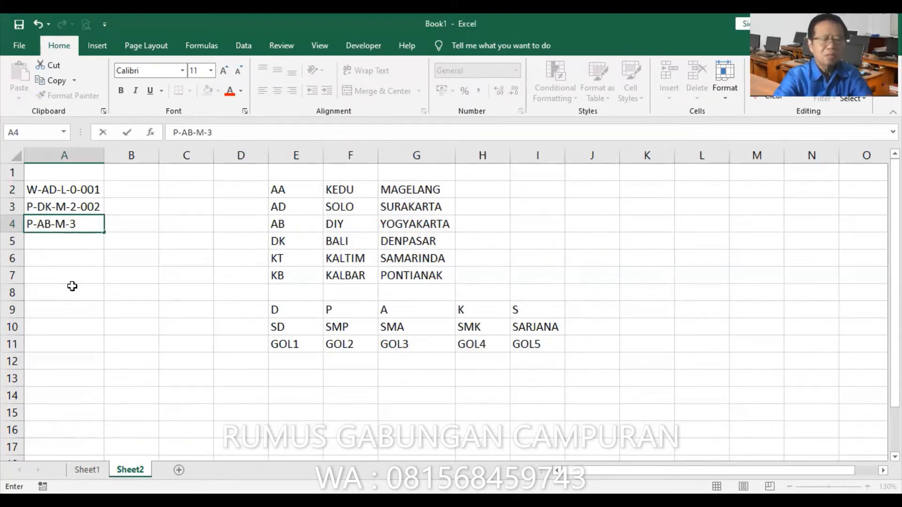
text(-003)
key(Return)
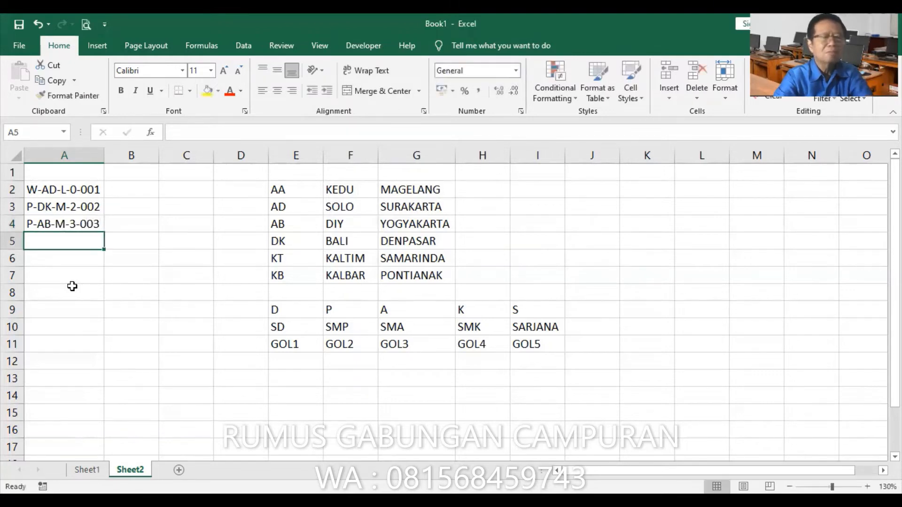
Enter the combined code P-AD-L-0-001 in cell A5
text(P)
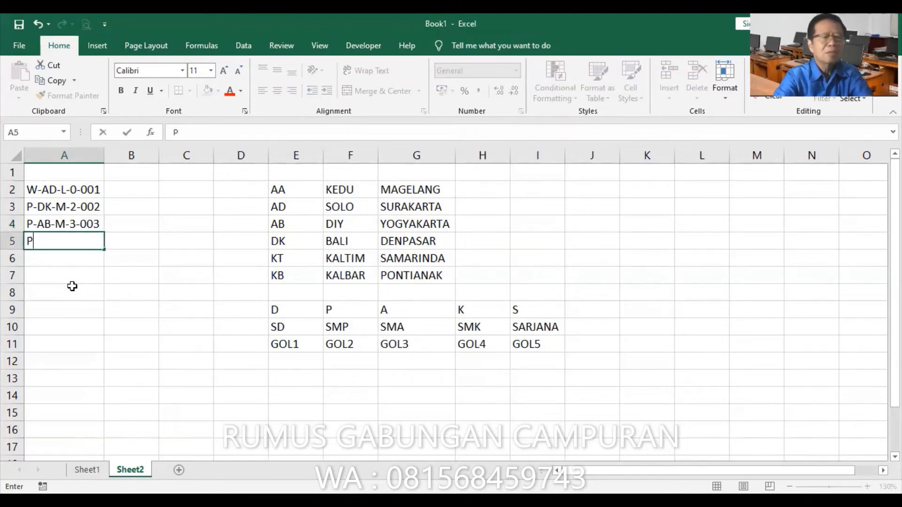
text(-)
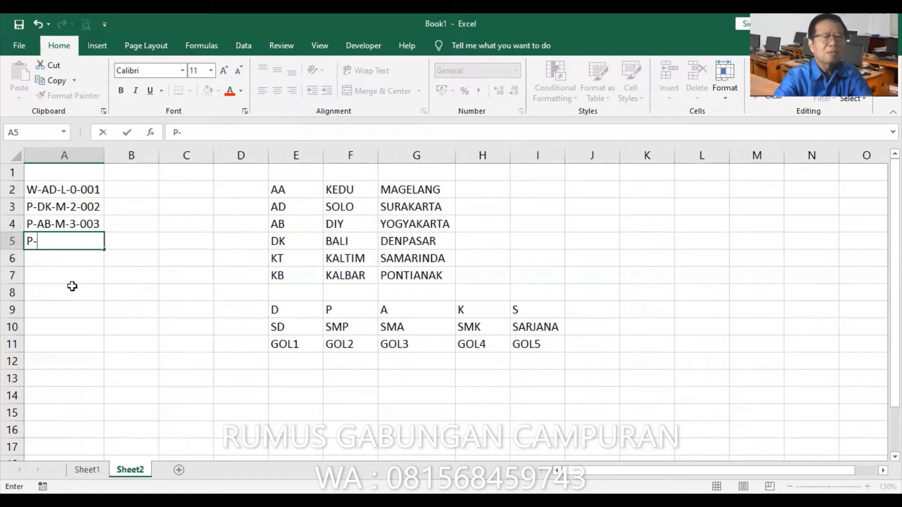
text(AD)
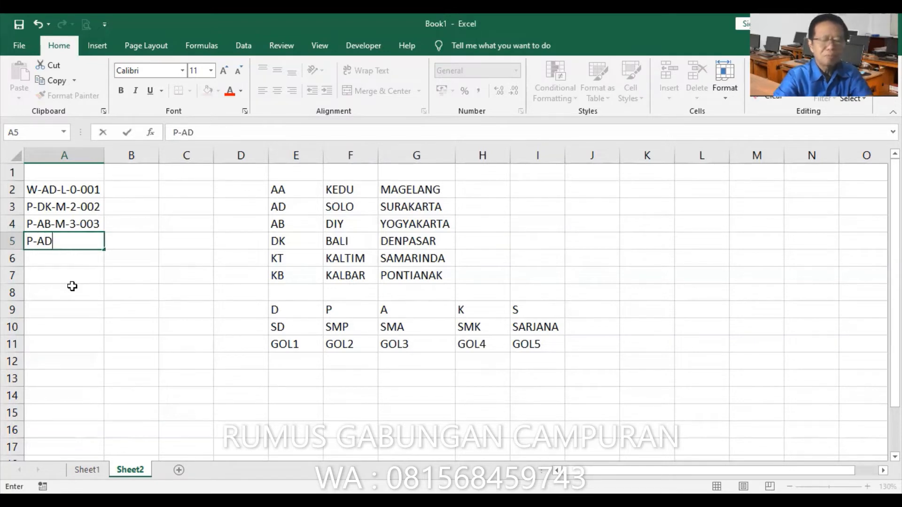
text(=)
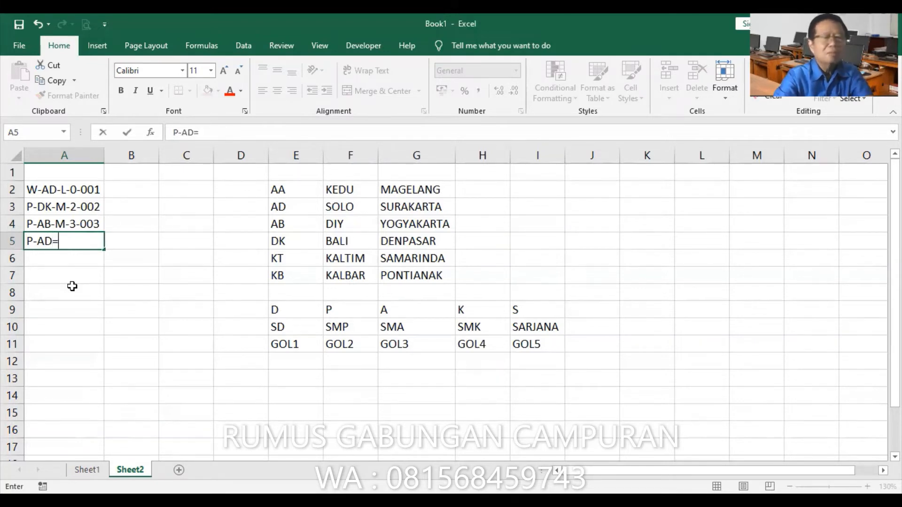
key(BackSpace)
text(-)
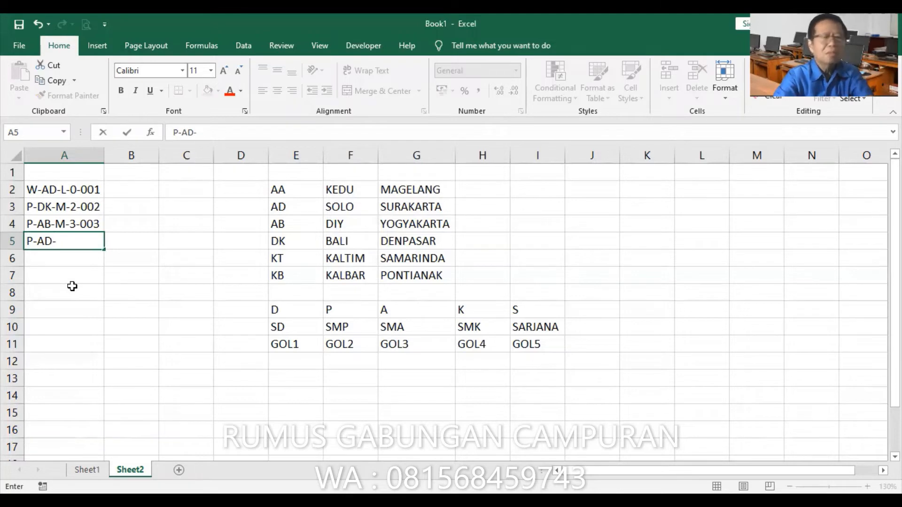
text(L-0)
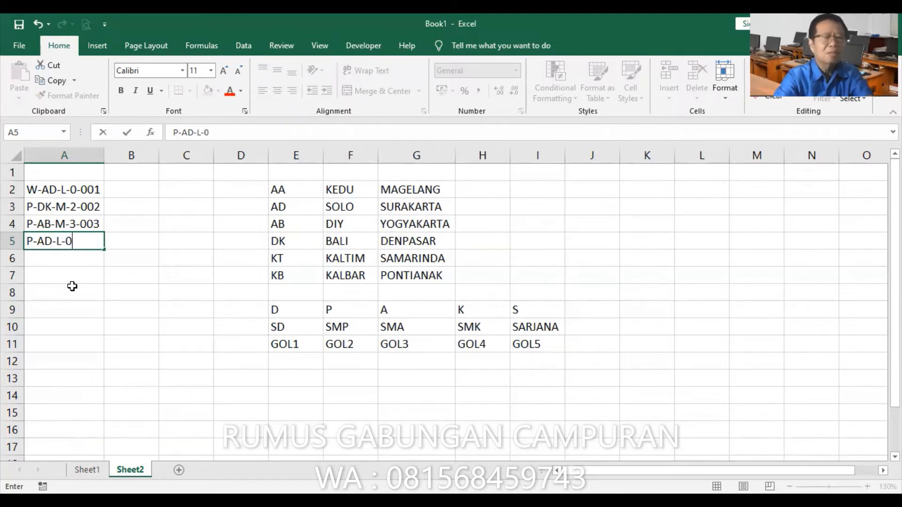
text(-001)
key(Return)
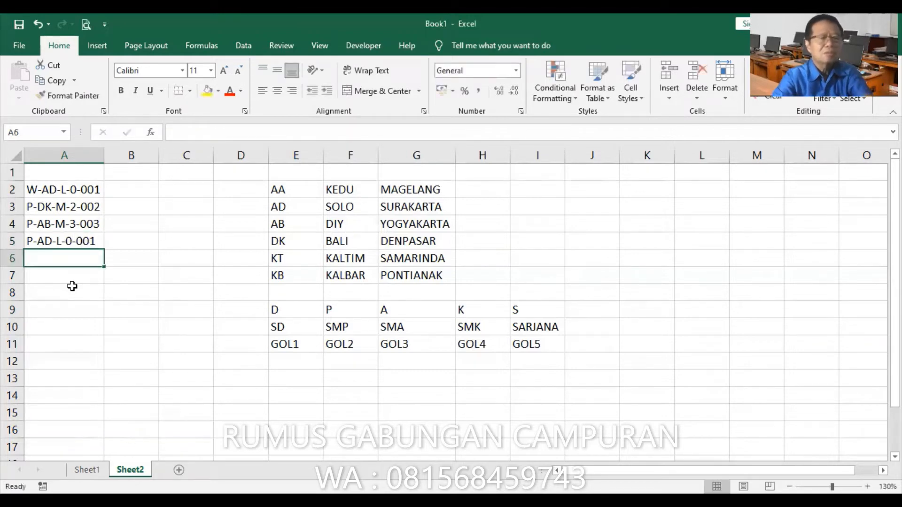
Enter the combined code W-AA-M-1-001 in cell A6
text(W)
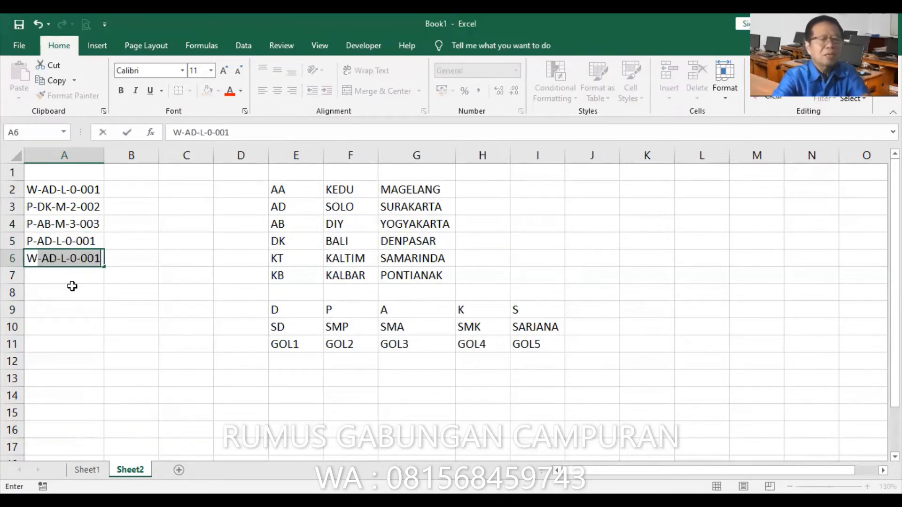
text(-A)
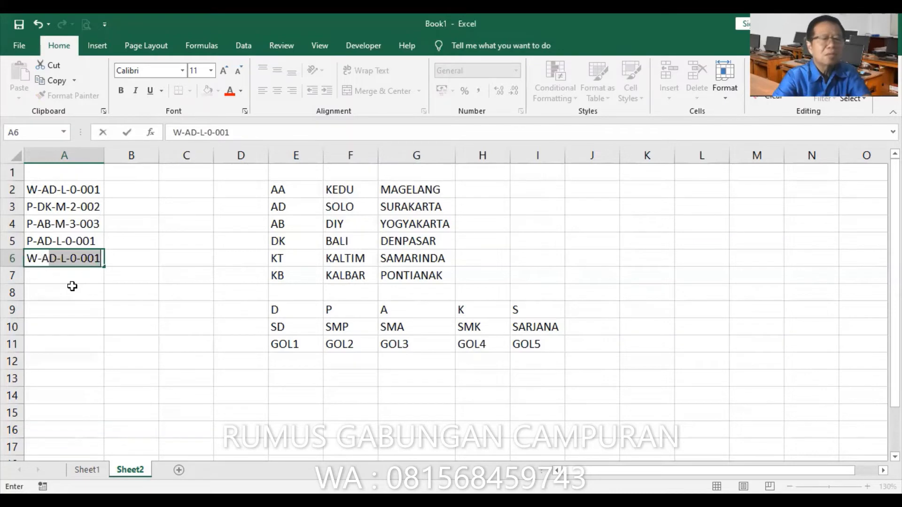
text(A)
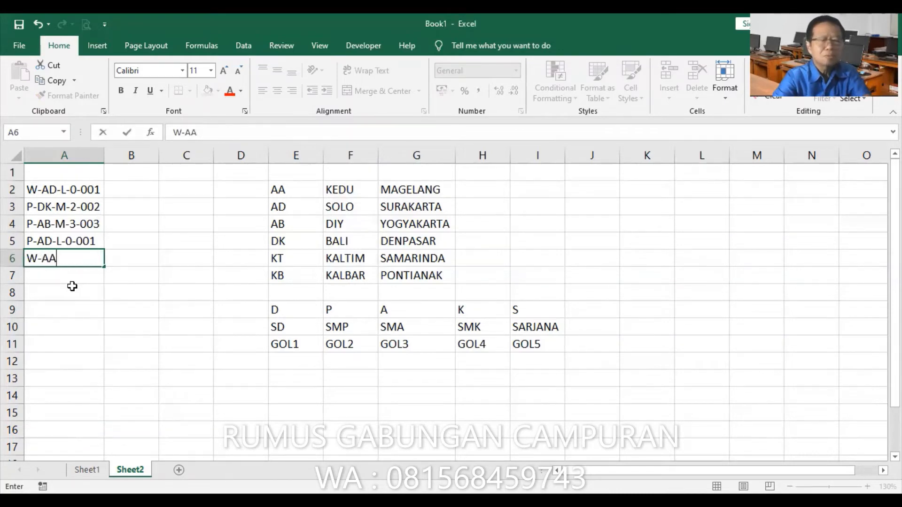
text(-)
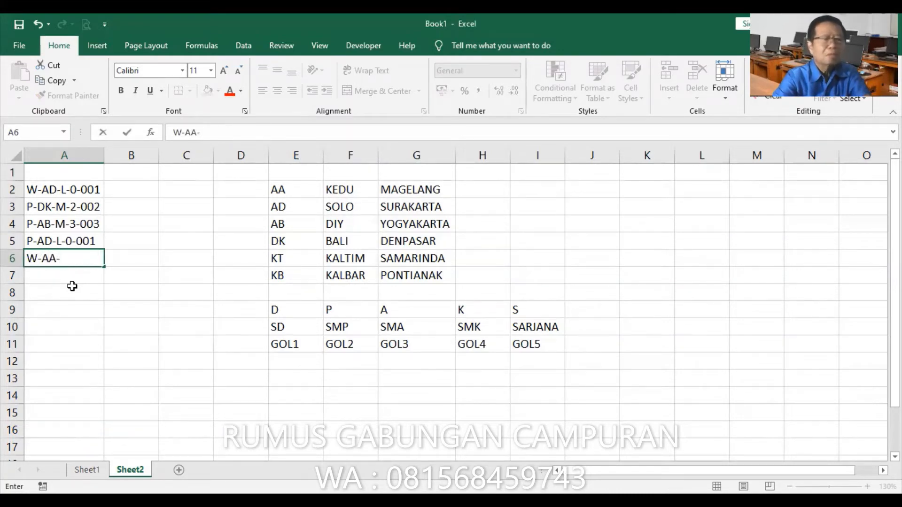
text(M)
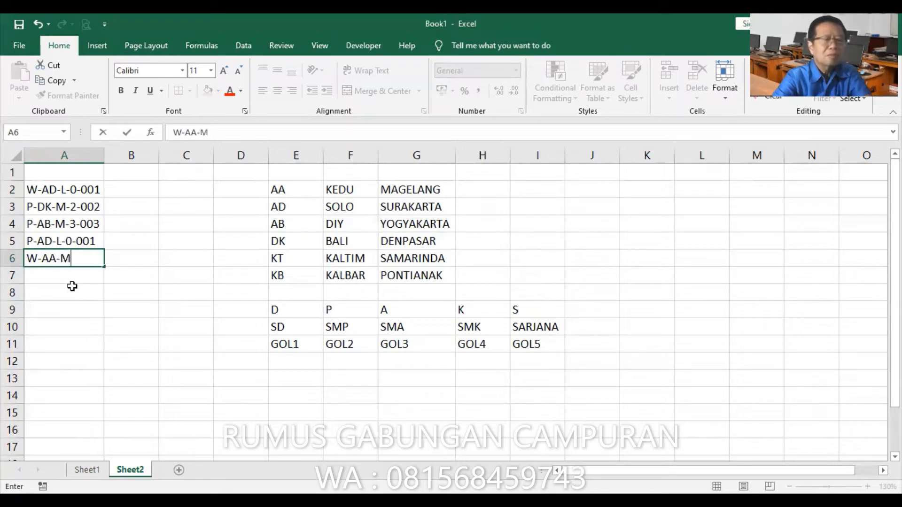
text(-1)
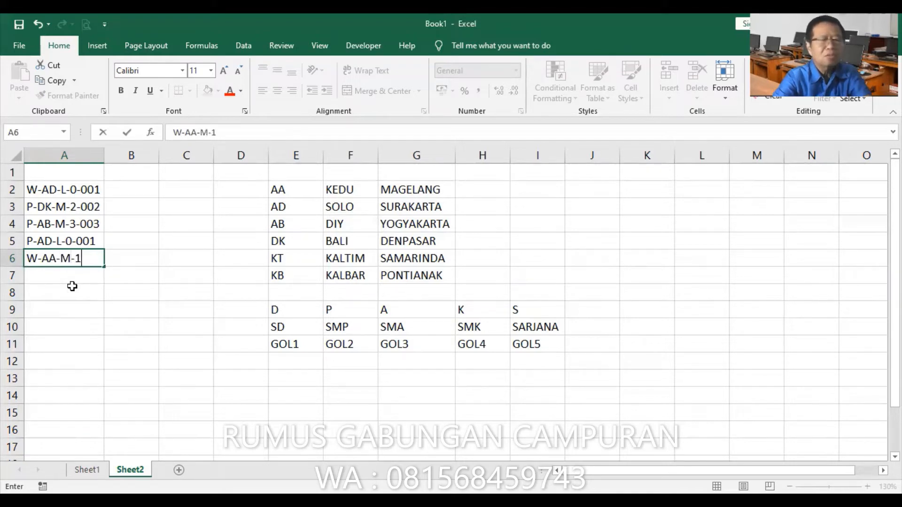
text(-001)
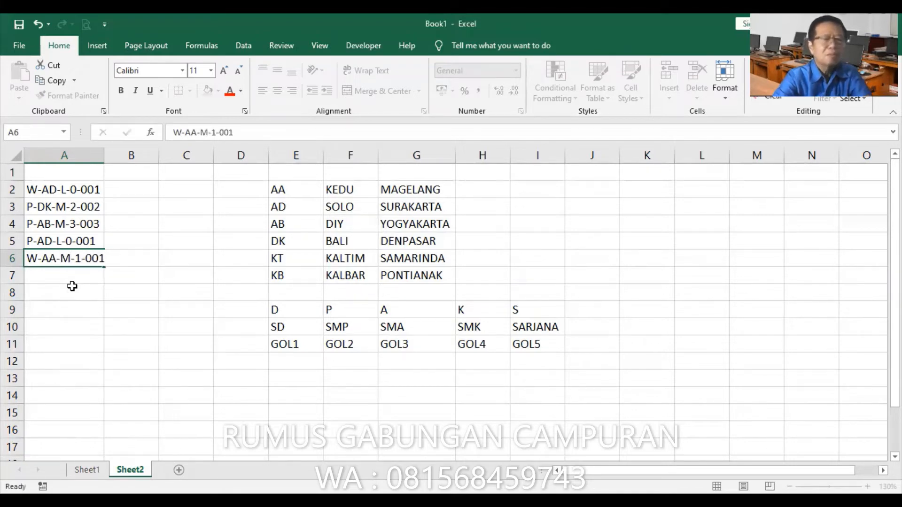
key(Return)
Enter the combined code W-KT-L-0-002 in cell A7
text(W-)
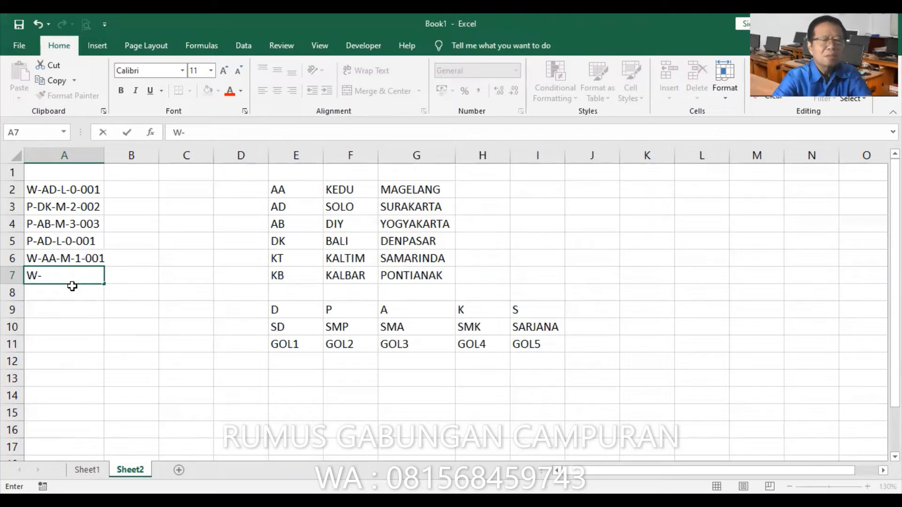
text(KT-L-)
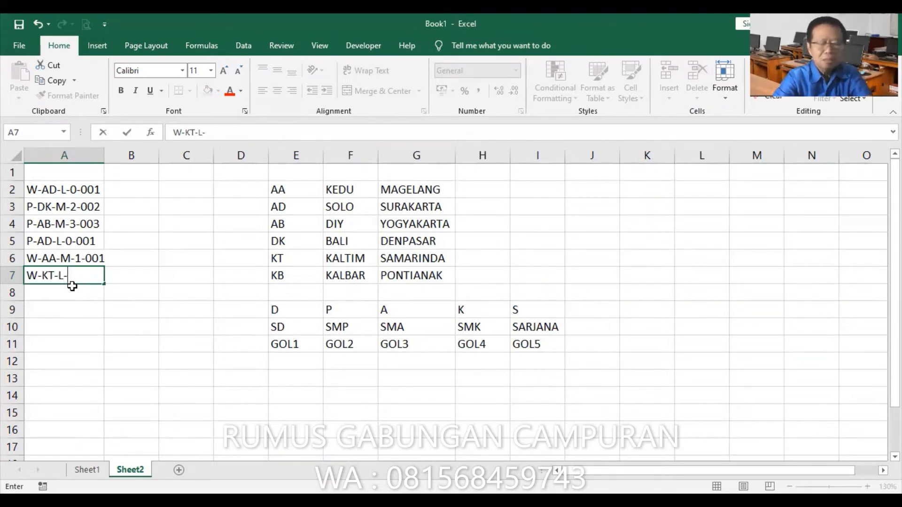
text(0)
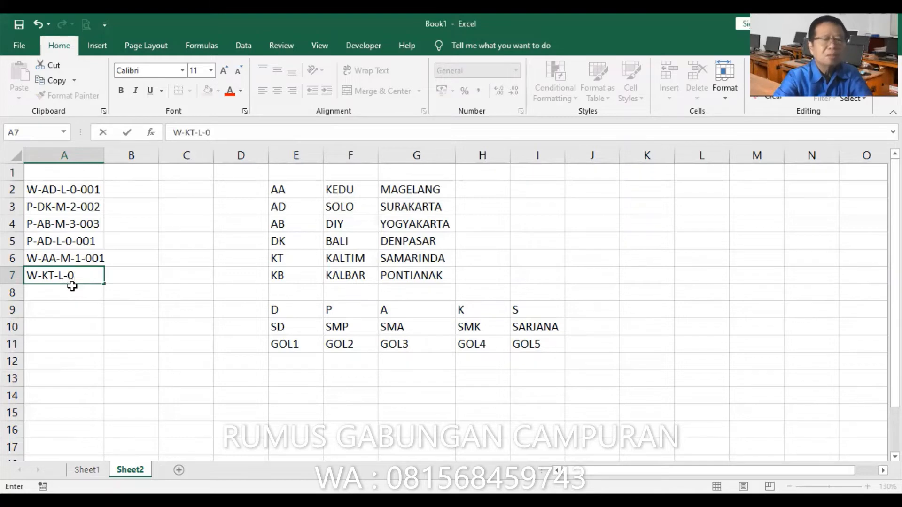
text(-00)
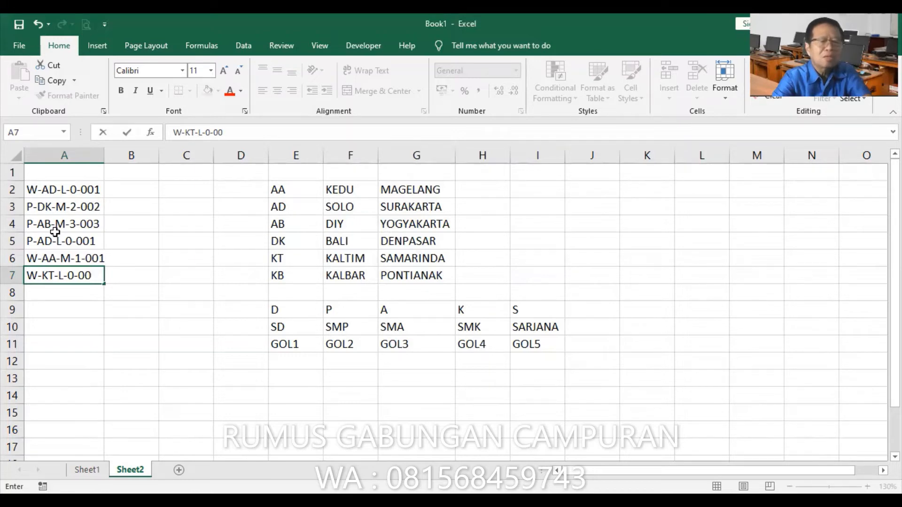
text(2)
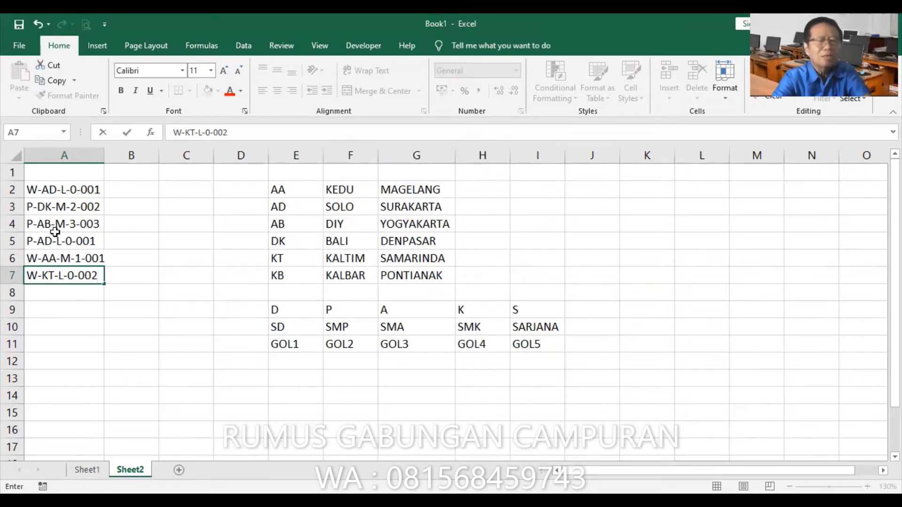
key(Return)
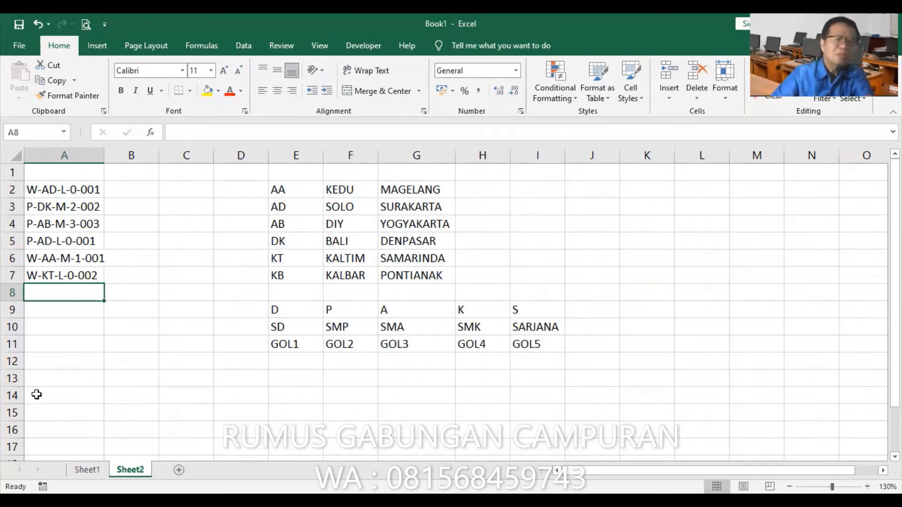
Check the character count of the codes in A2:A7 with LEN formulas in B2:B7, and clear column B again
click(127, 186)
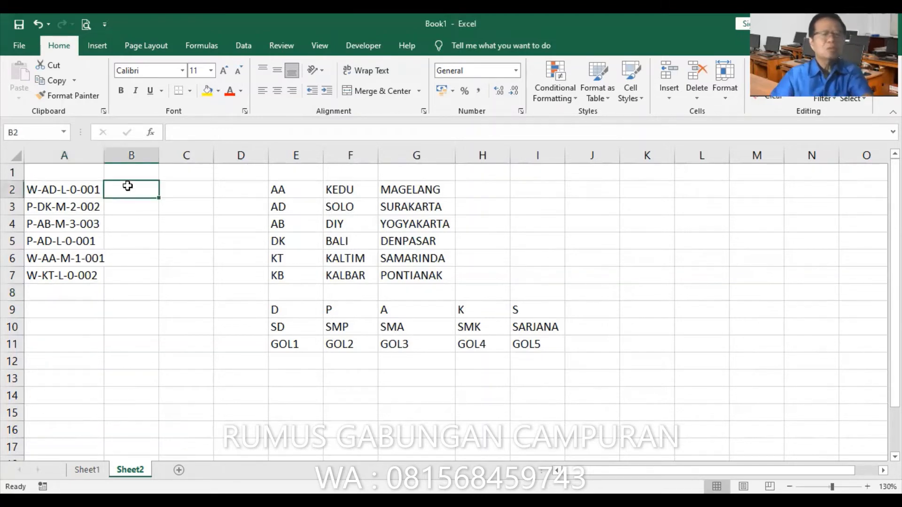
click(151, 133)
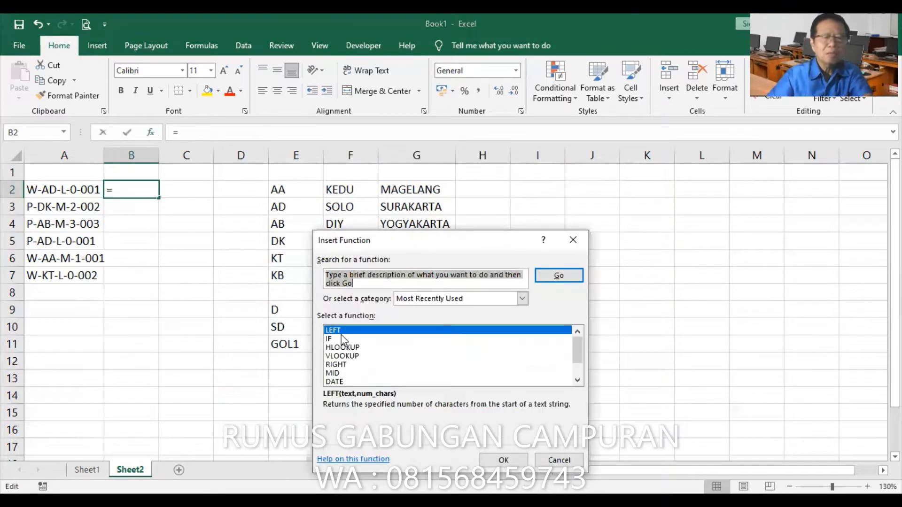
scroll(343, 340, down, 1)
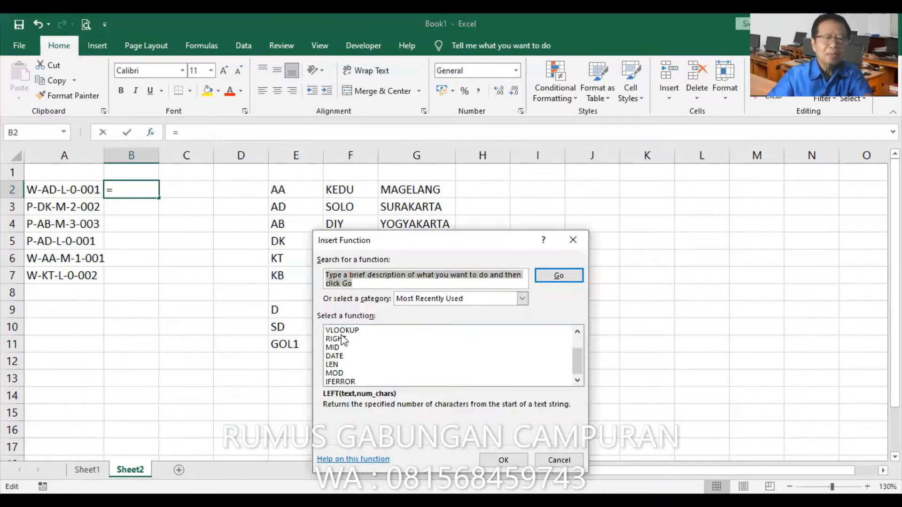
click(341, 365)
click(502, 462)
click(63, 189)
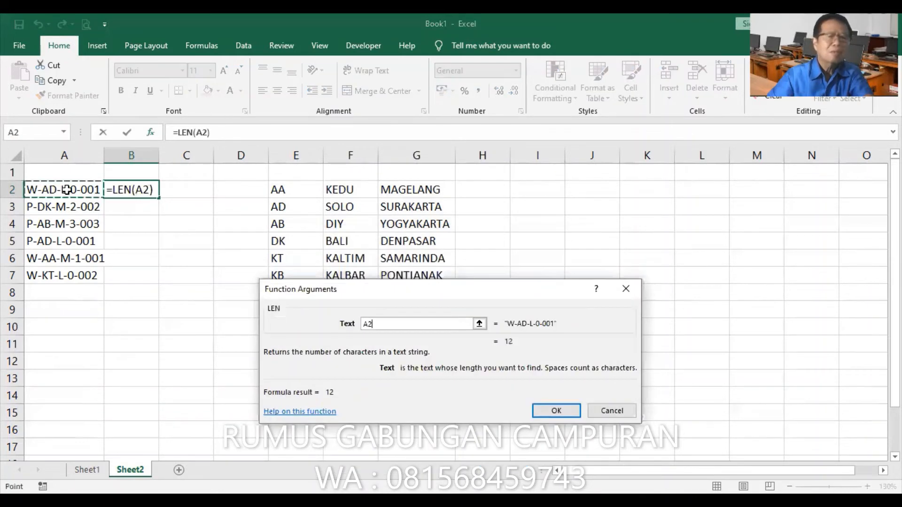
key(Return)
double_click(160, 199)
click(132, 156)
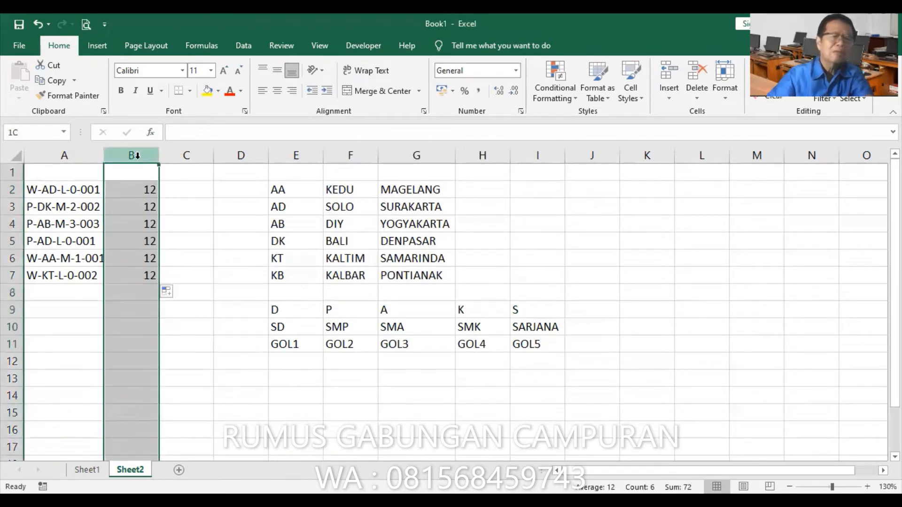
key(Delete)
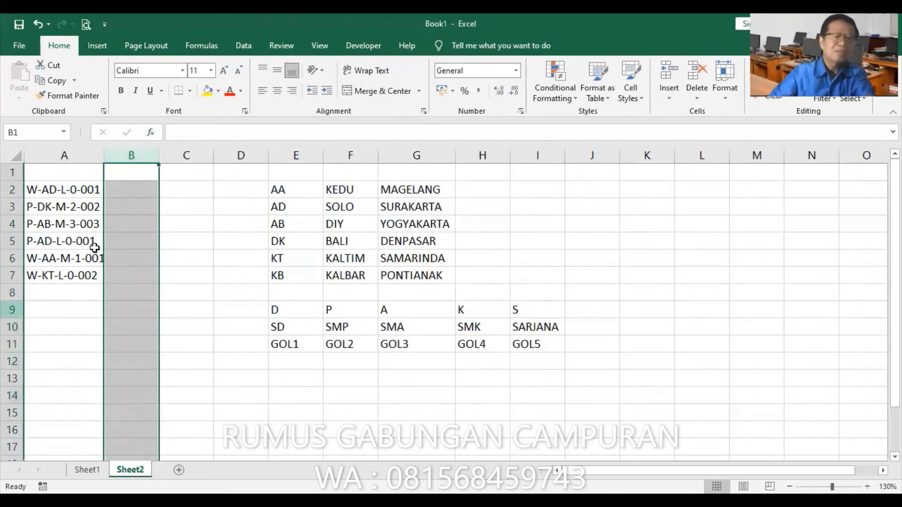
Enter the header GENDER in cell B1
click(132, 172)
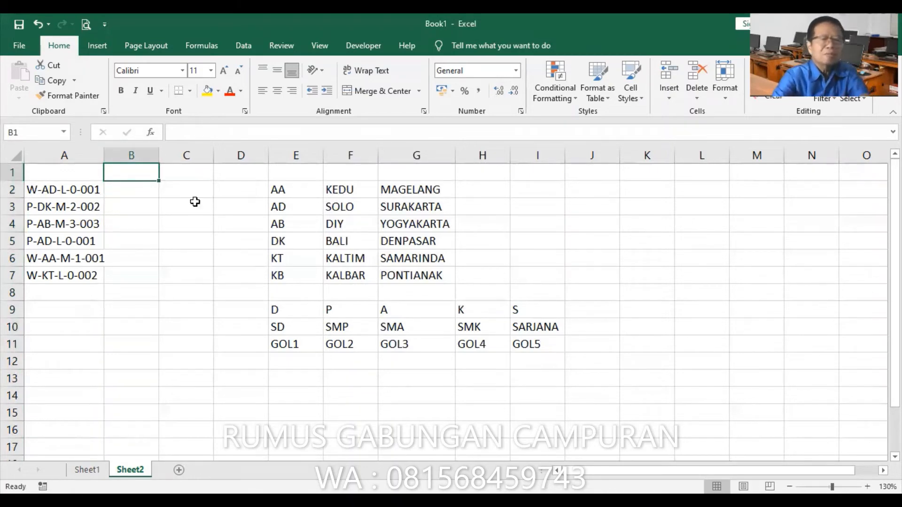
text(JEN)
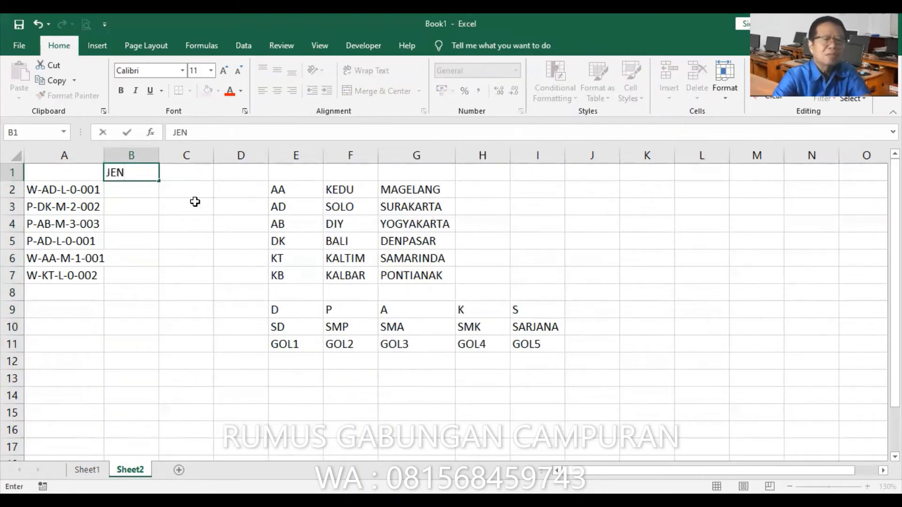
key(BackSpace)
key(BackSpace)
key(BackSpace)
text(GEN)
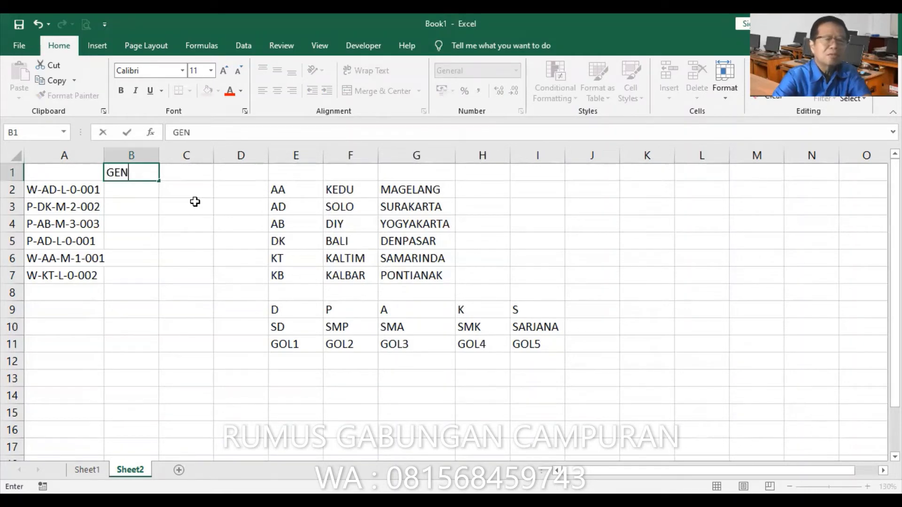
text(DER)
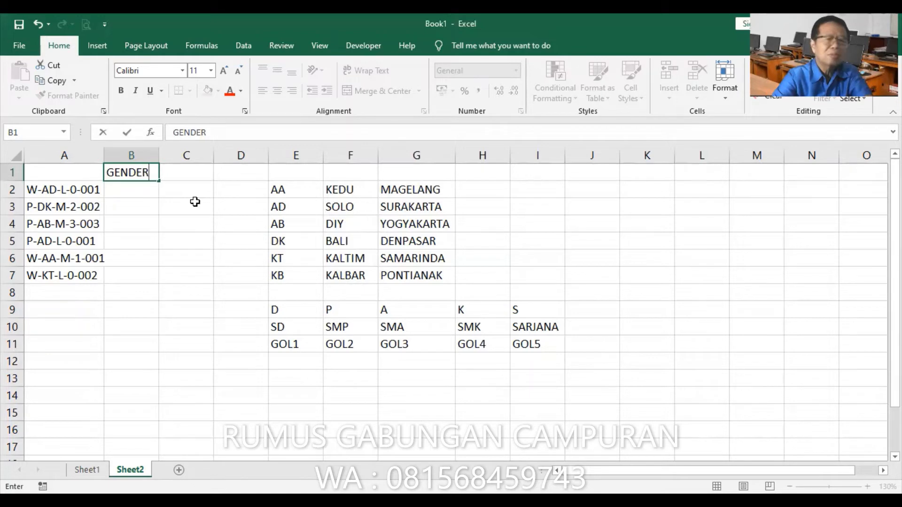
key(Tab)
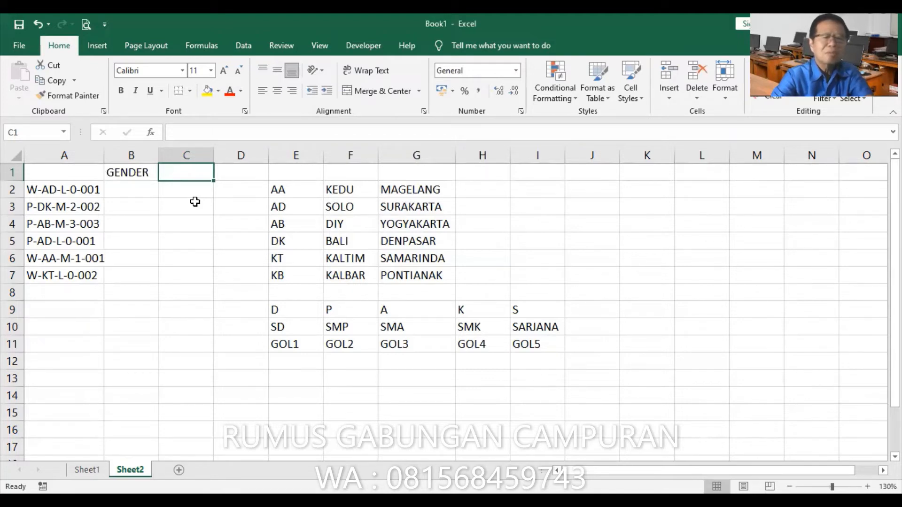
Enter the headers DAERAH in cell C1 and KOTA in cell D1
text(DAERAH)
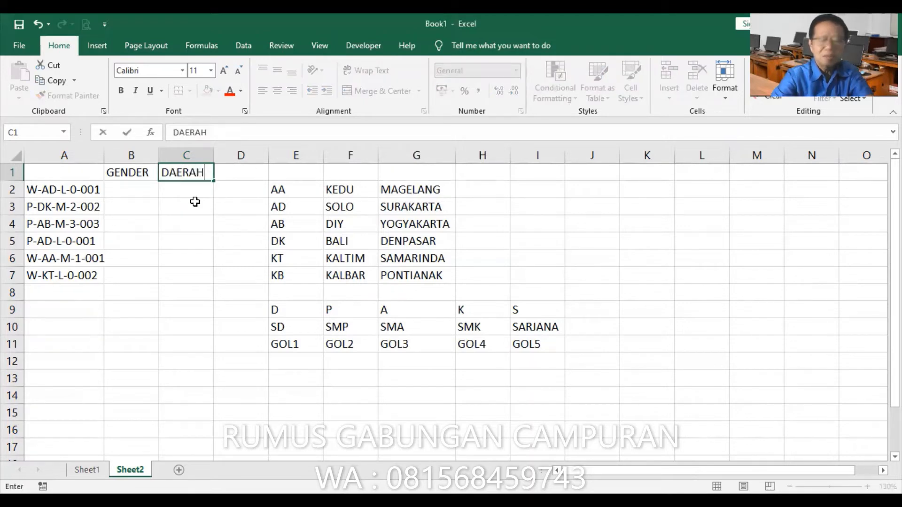
key(Tab)
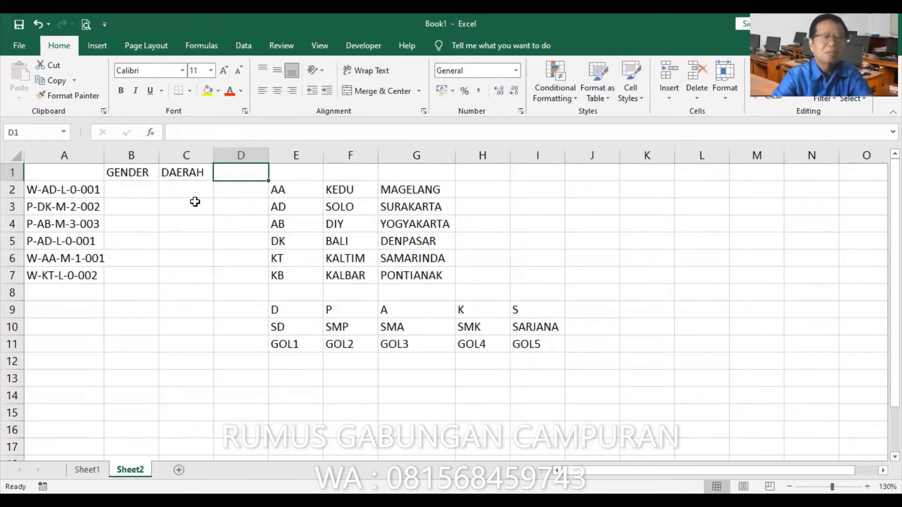
text(KOTA)
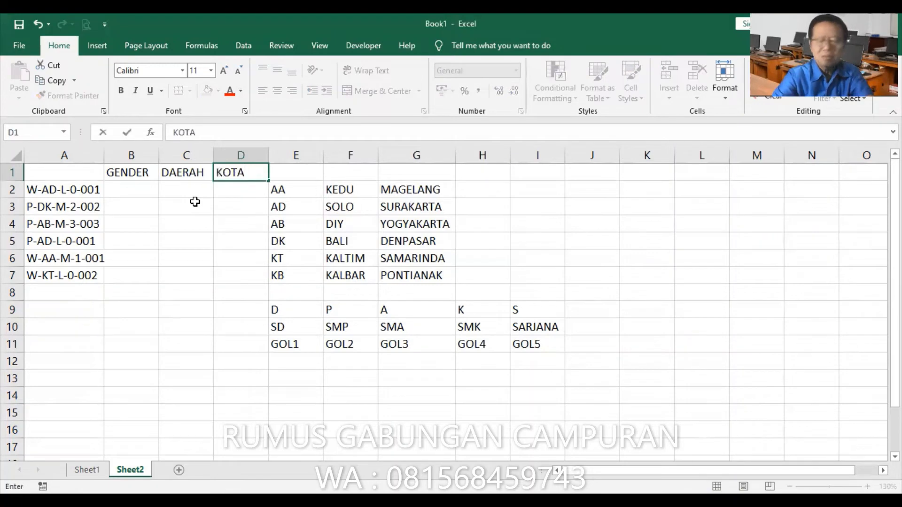
key(Tab)
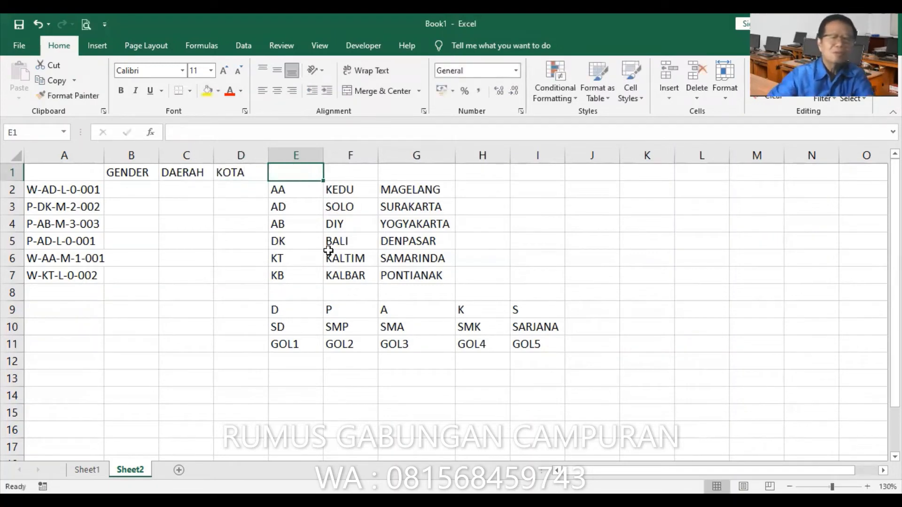
Insert two blank columns before column E, ahead of the lookup tables
click(303, 155)
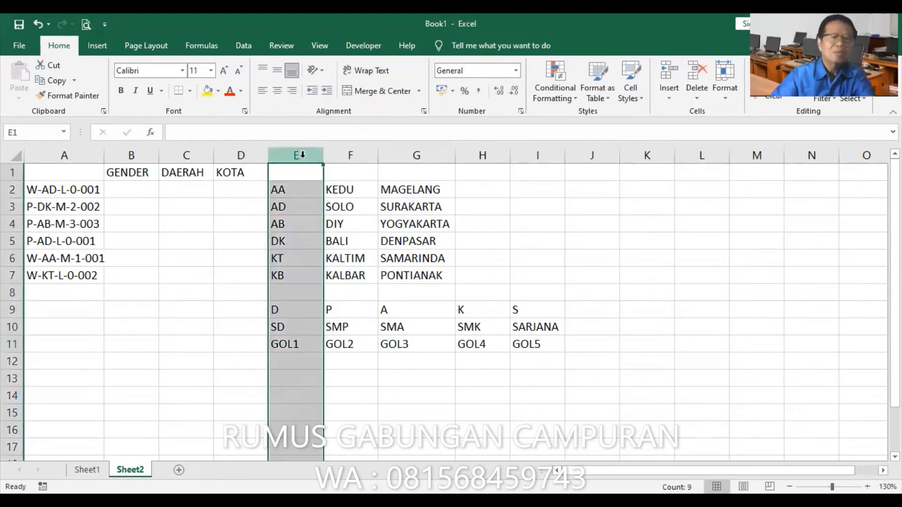
right_click(303, 158)
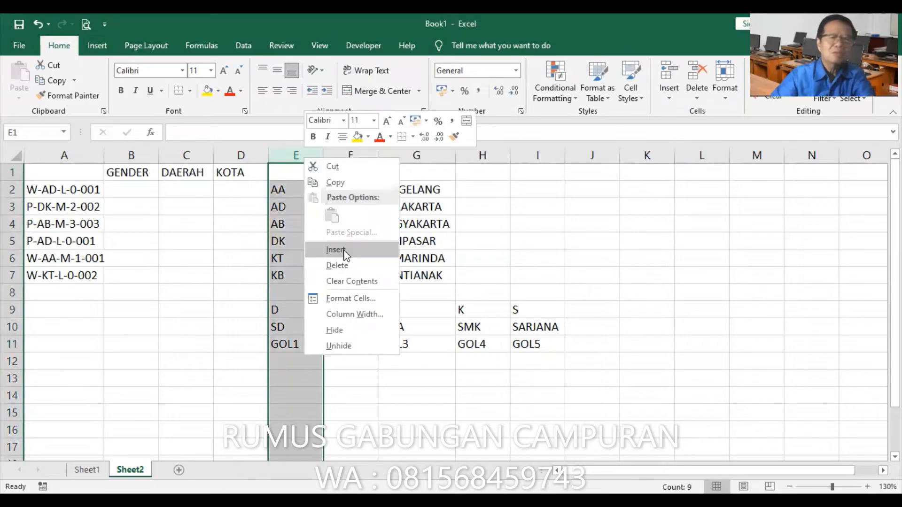
click(344, 251)
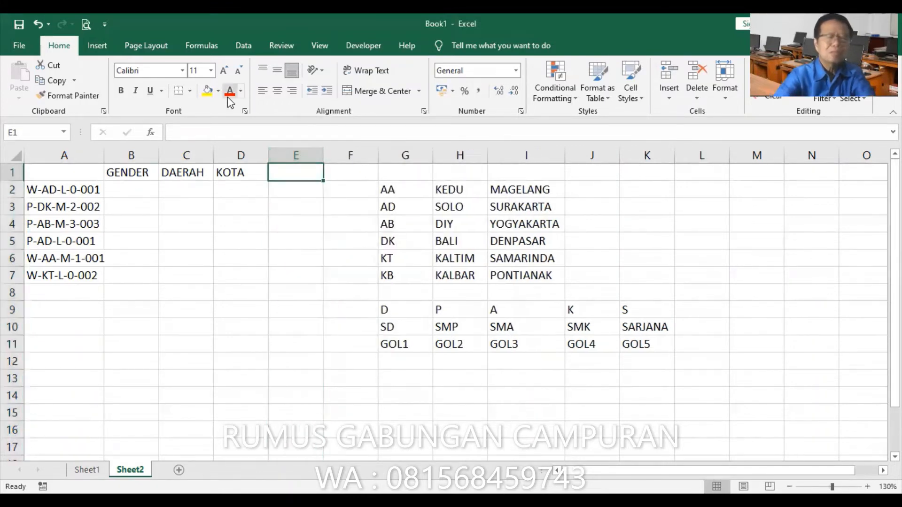
Enter the header PENDIDIKAN in cell E1 and autofit the width of column E
text(PENDIDIKAN)
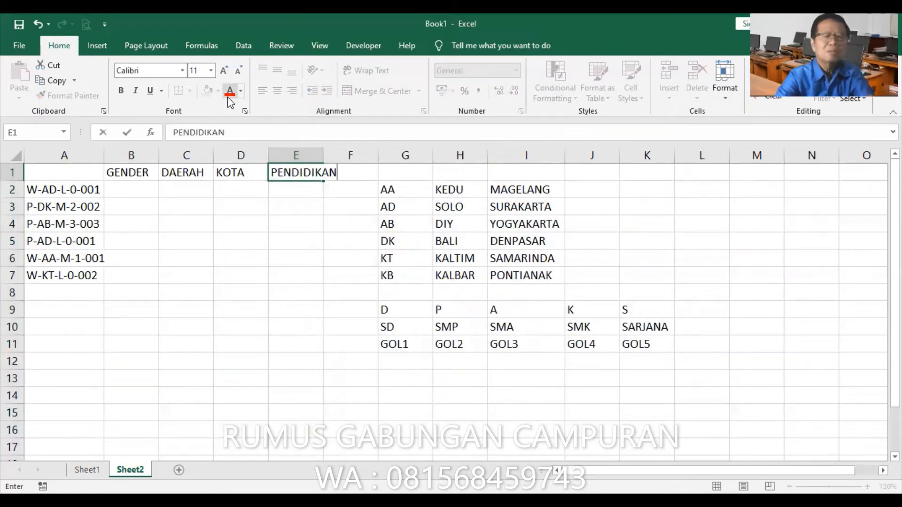
key(Return)
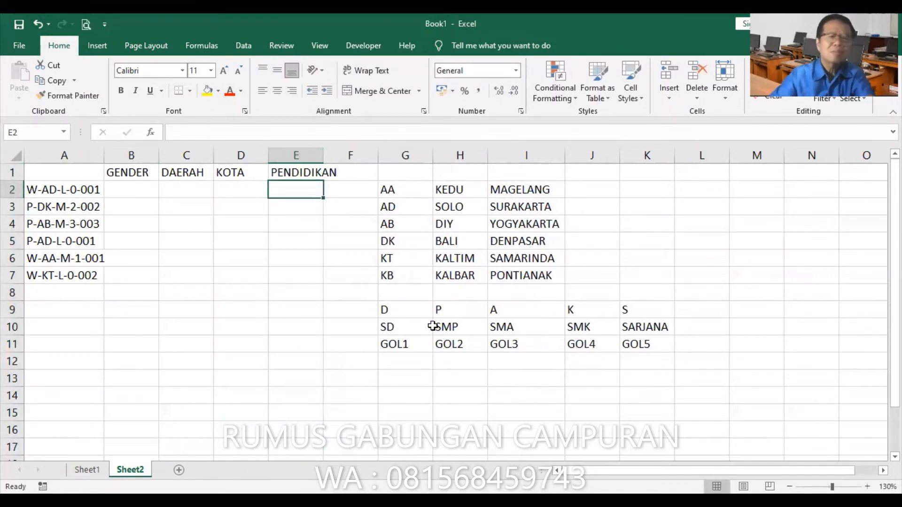
double_click(324, 154)
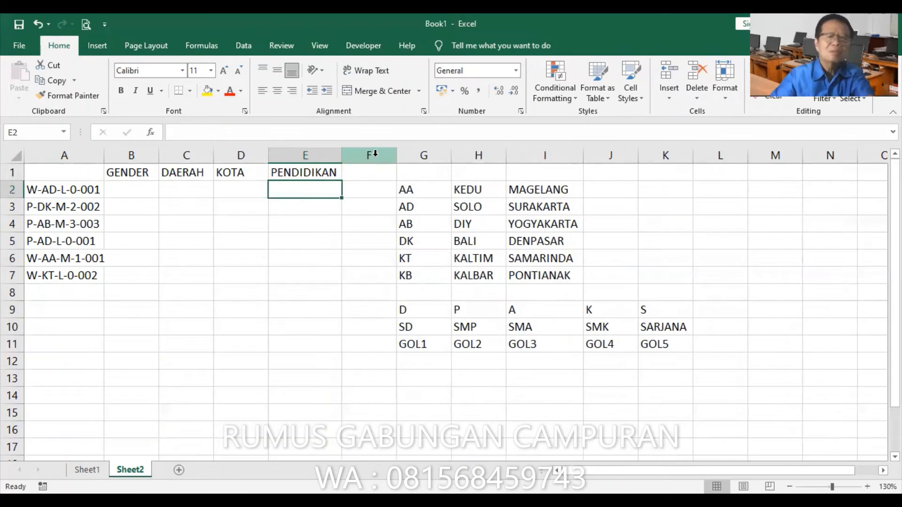
Enter the header STATUS in cell F1
click(373, 155)
click(374, 175)
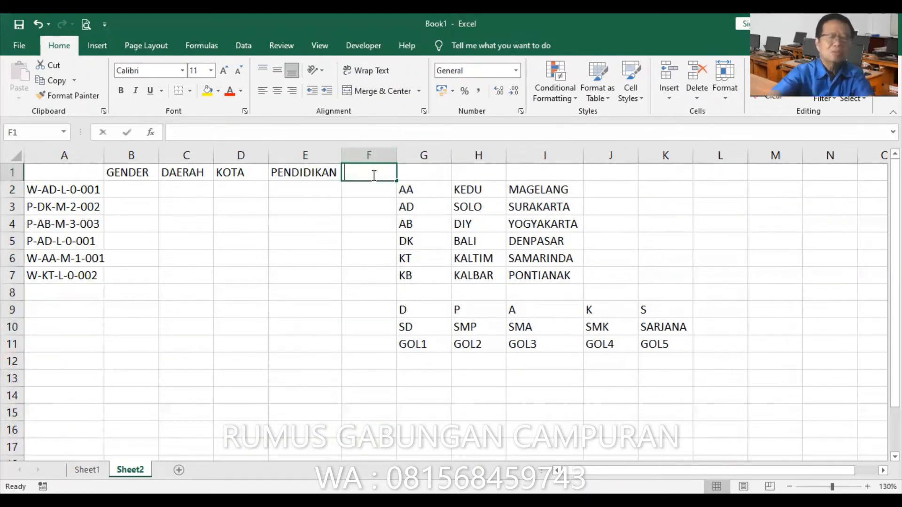
text(STATUS)
key(Return)
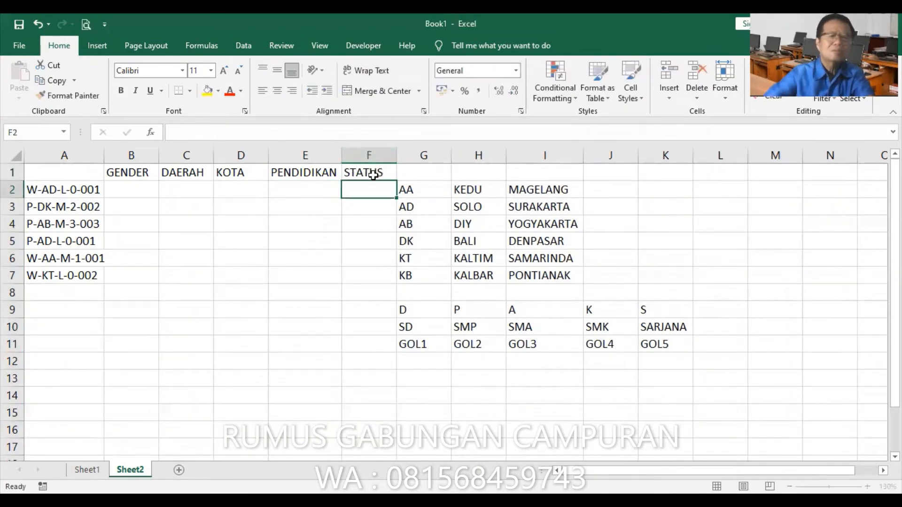
Insert two blank columns before column G, ahead of the lookup tables
click(412, 152)
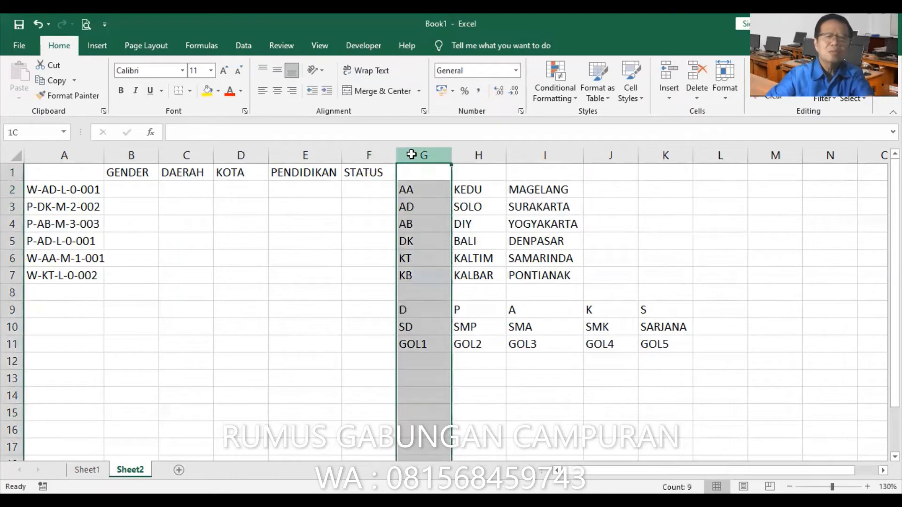
shift+click(464, 151)
right_click(466, 153)
click(497, 244)
Enter the header JML ANAK in cell G1
click(414, 175)
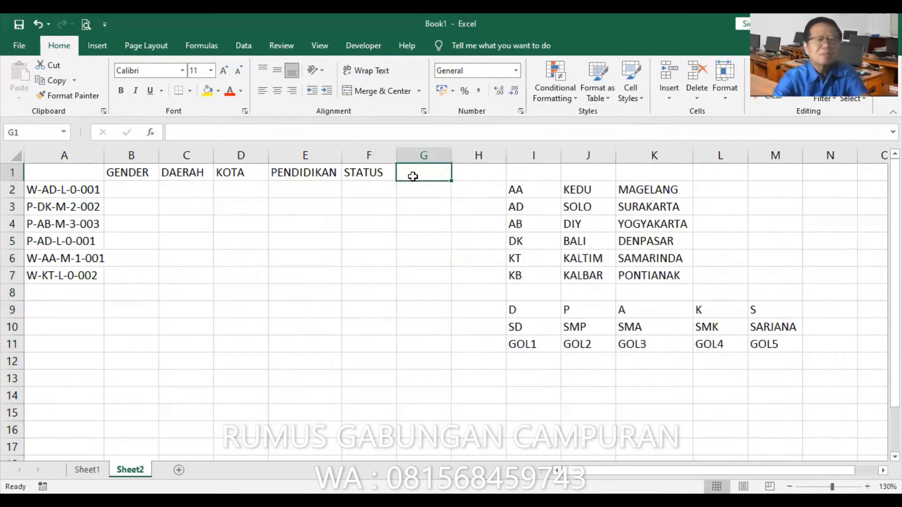
text(JML)
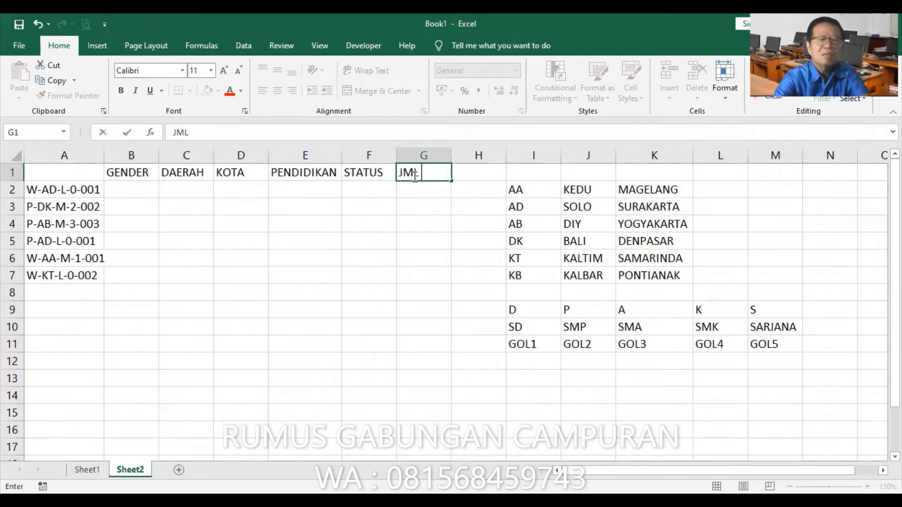
text(ANAK)
key(Return)
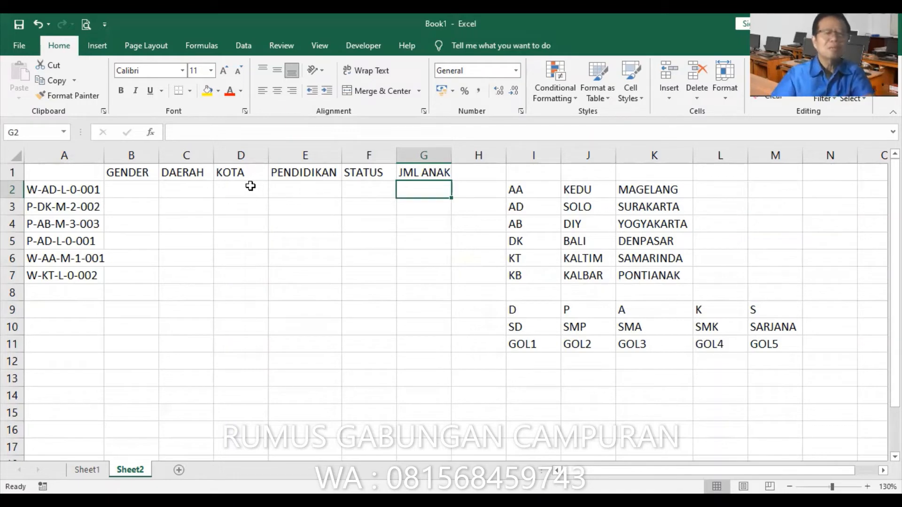
Start an IF function in cell B2 and nest LEFT(A2,1) in its logical test
click(120, 193)
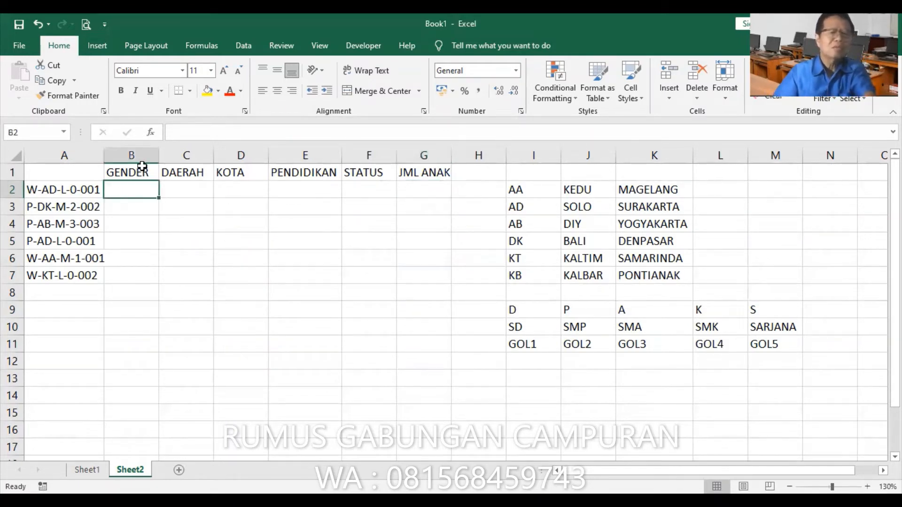
click(153, 133)
click(330, 348)
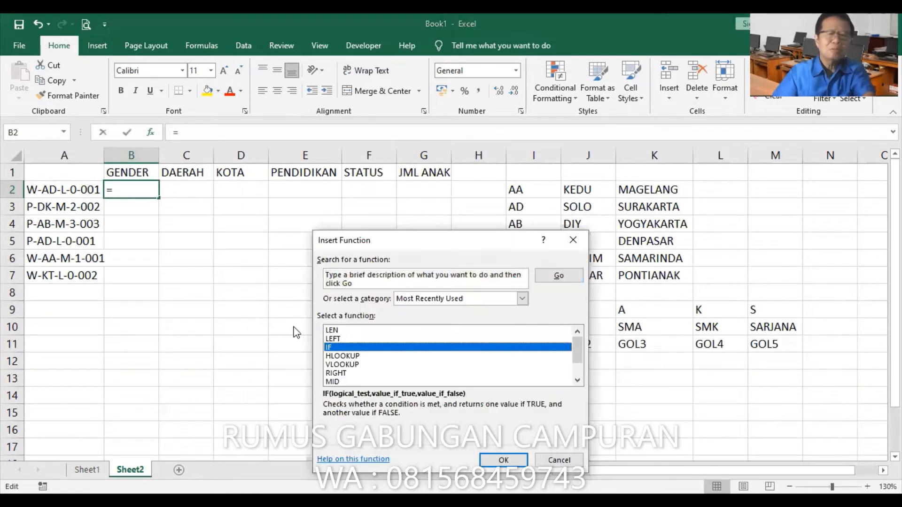
click(522, 464)
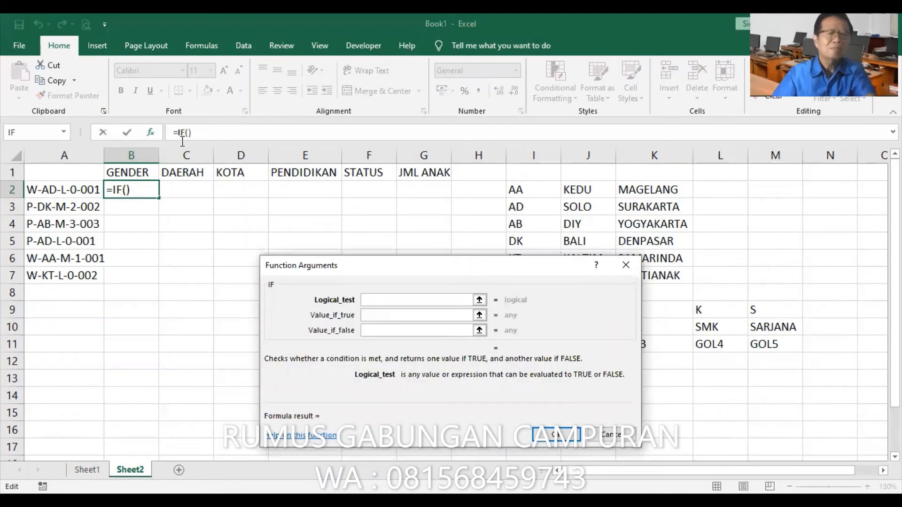
click(64, 132)
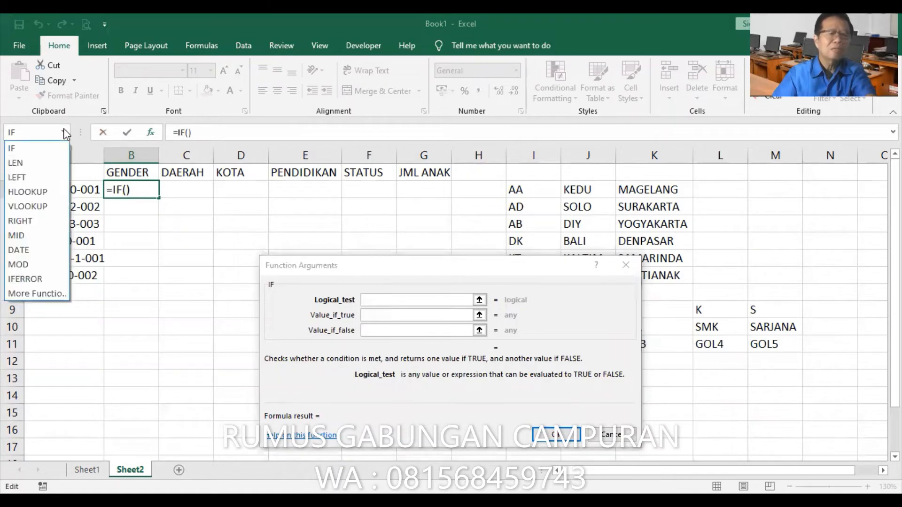
click(17, 178)
click(70, 188)
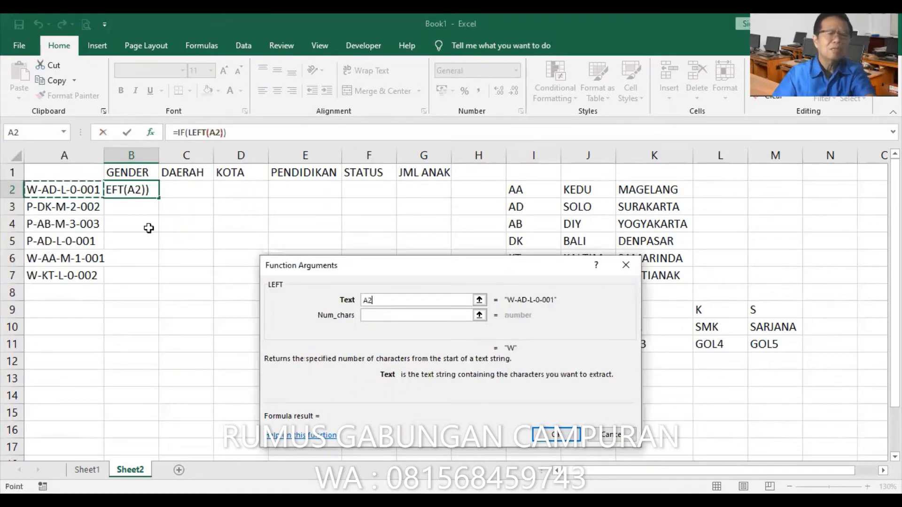
click(409, 316)
text(1)
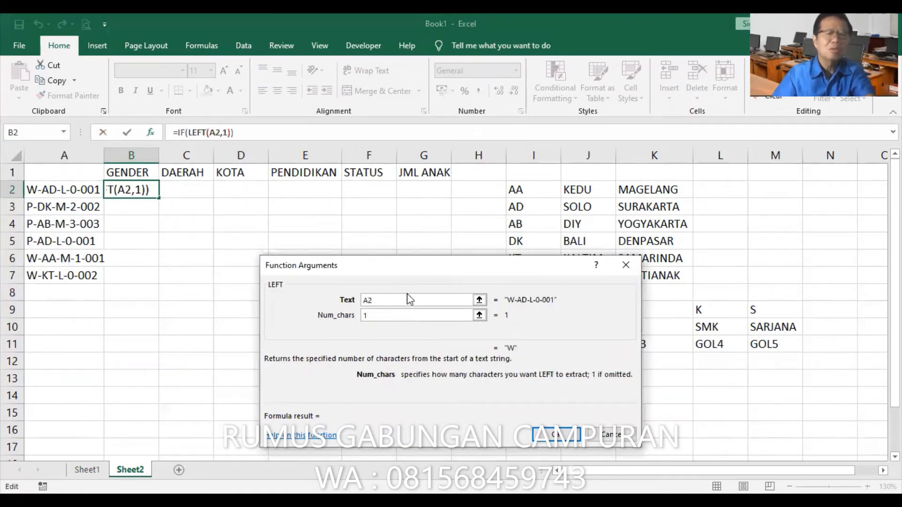
Return to the IF arguments and complete the logical test as LEFT(A2,1)="P"
click(182, 133)
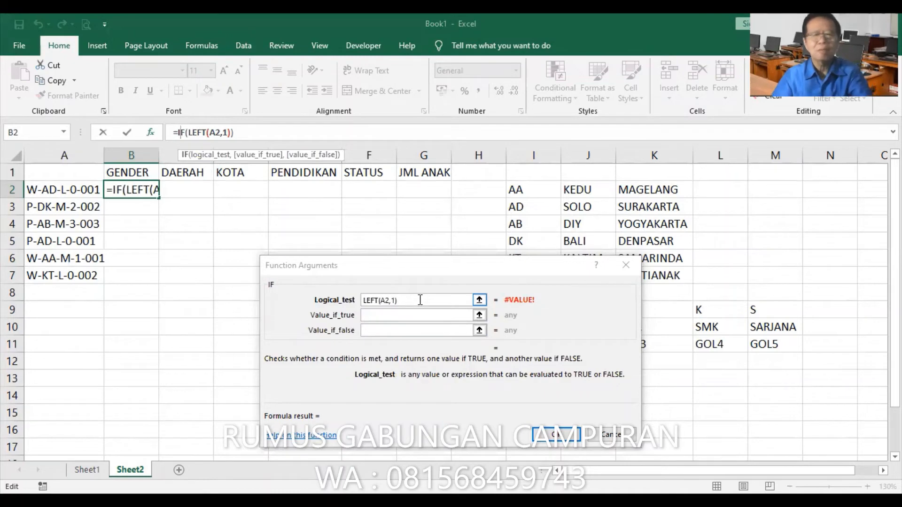
click(414, 301)
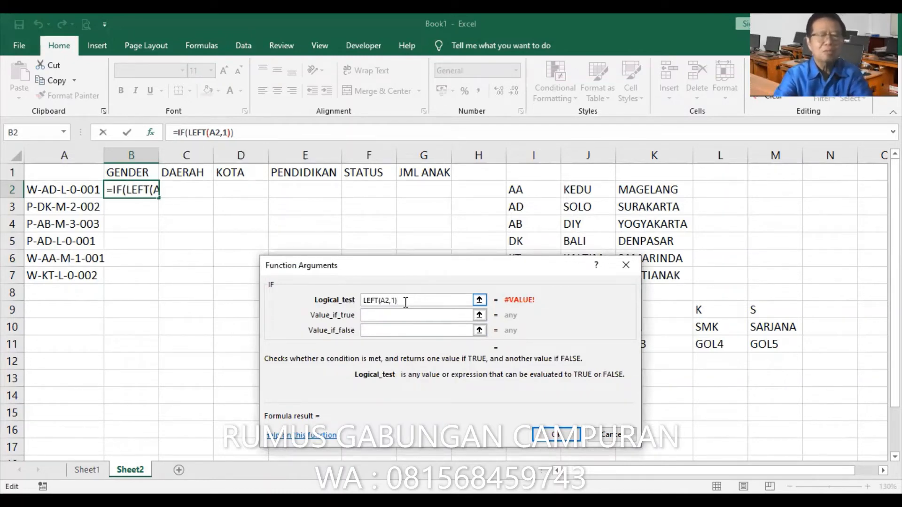
text(="P")
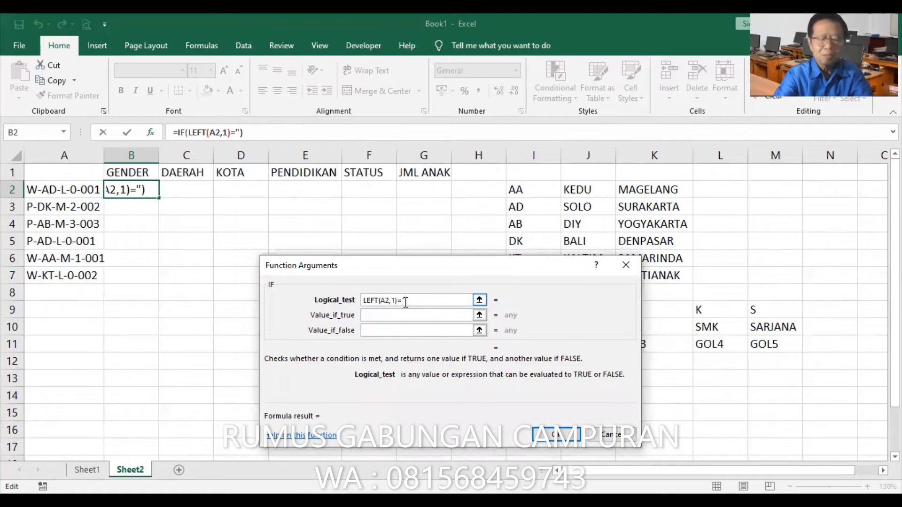
key(Tab)
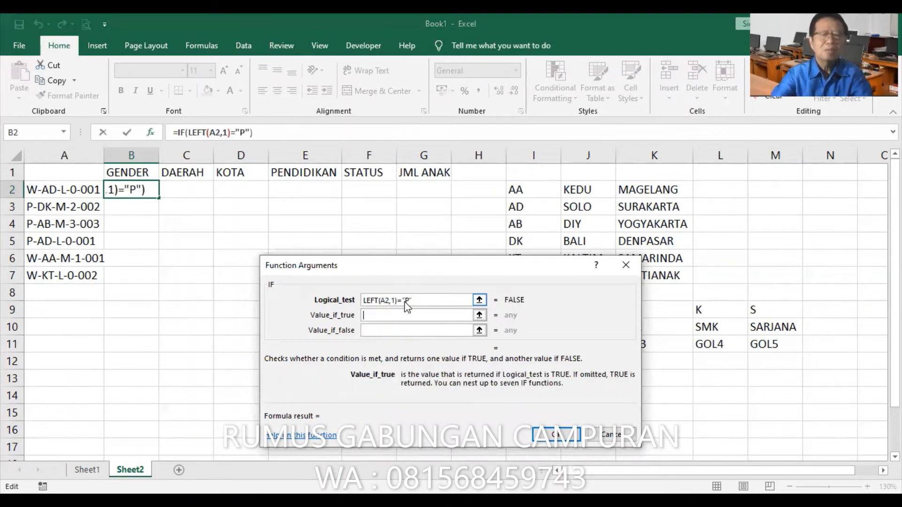
Set the IF's true value to "PRIA" and false value to "WANITA", and enter the formula in B2
text("PR)
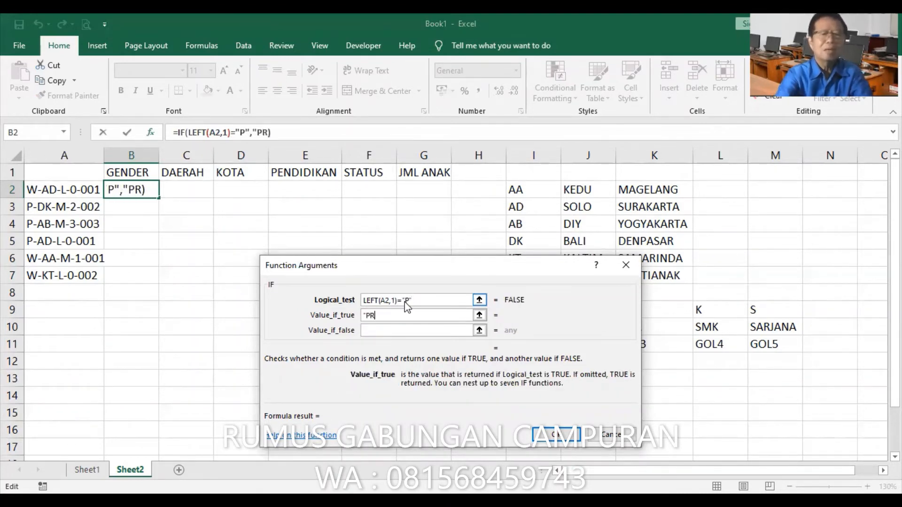
text(IA")
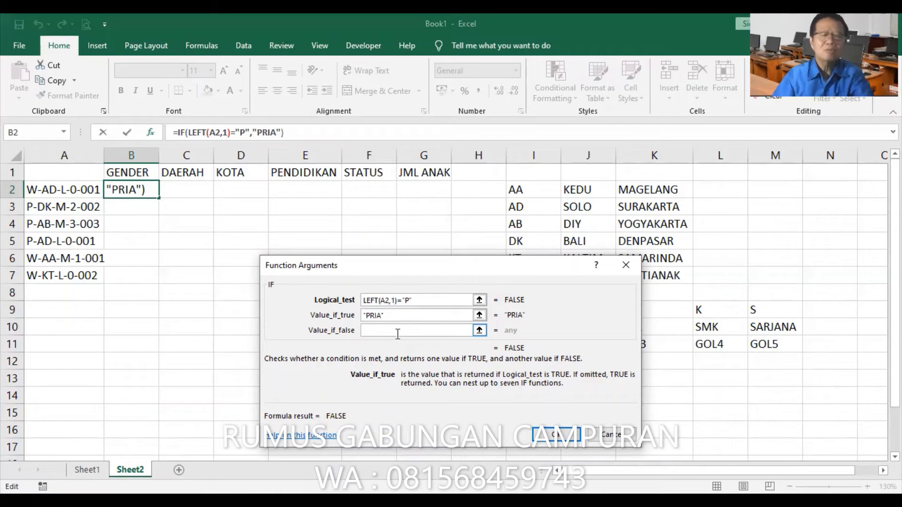
click(370, 329)
text("WANITA")
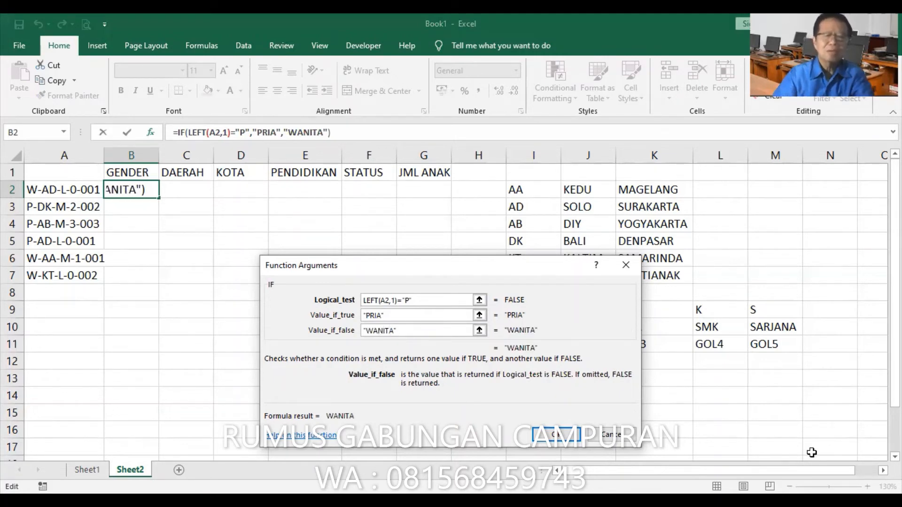
click(556, 434)
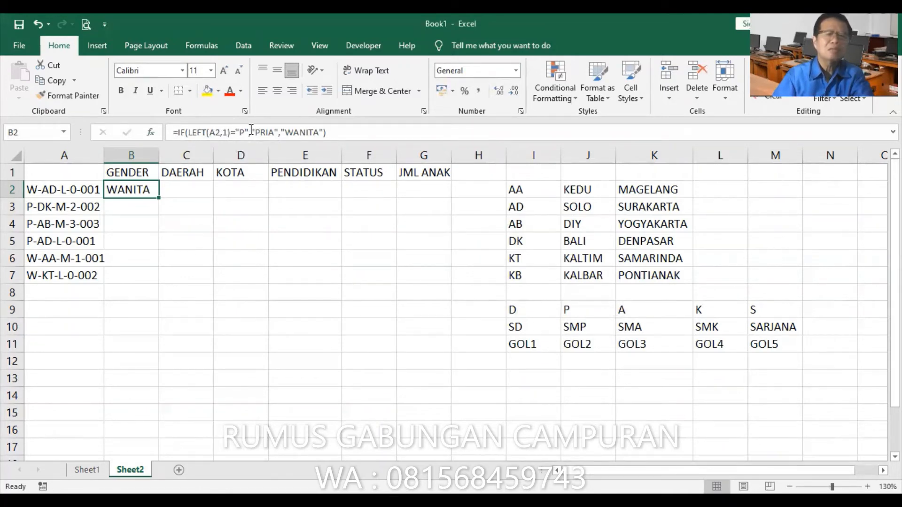
Start a VLOOKUP function in cell C2 with MID(A2,3,2) nested as its lookup value
click(176, 188)
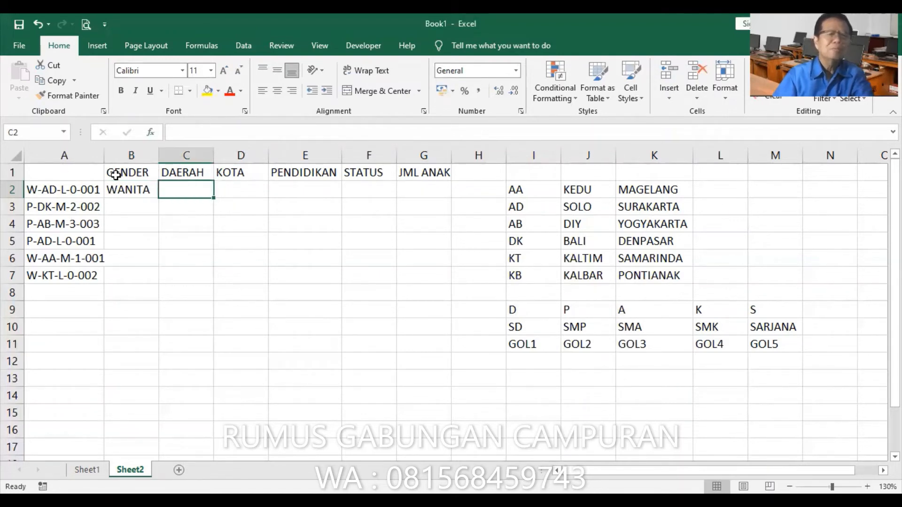
click(151, 132)
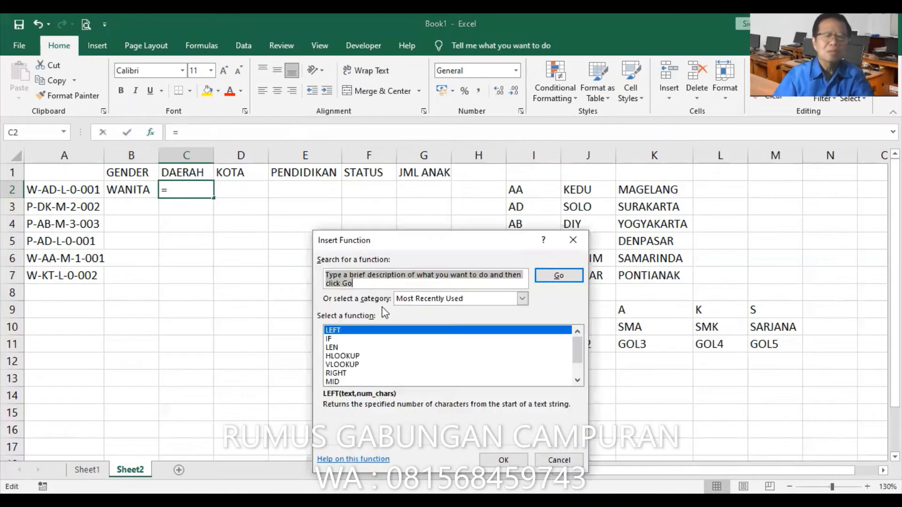
click(342, 365)
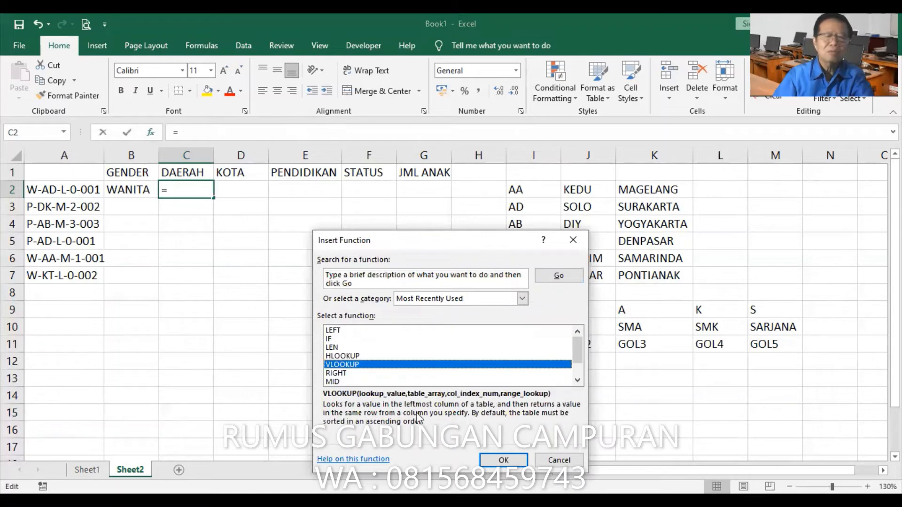
click(503, 464)
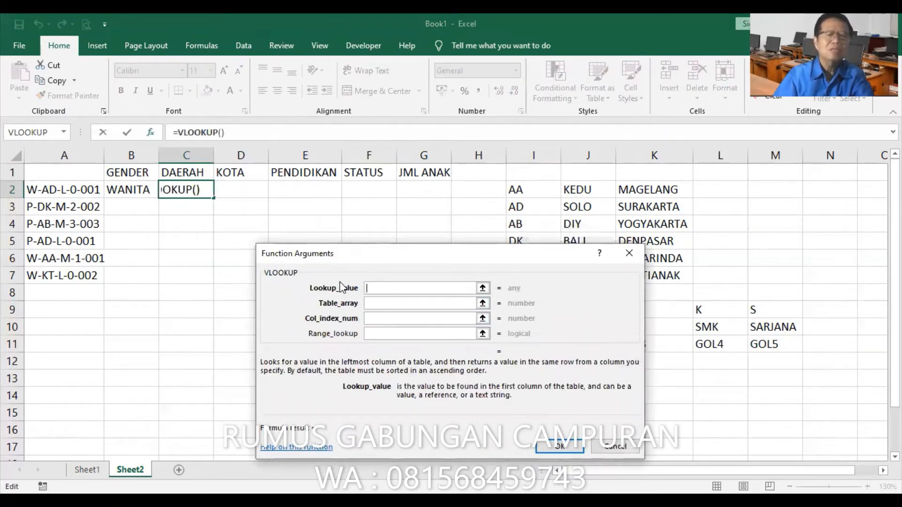
click(65, 131)
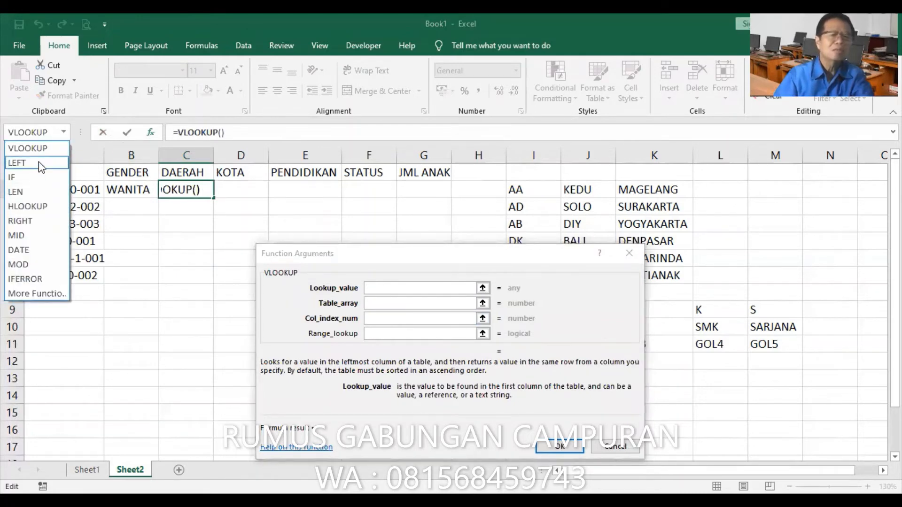
click(26, 235)
click(89, 189)
click(371, 304)
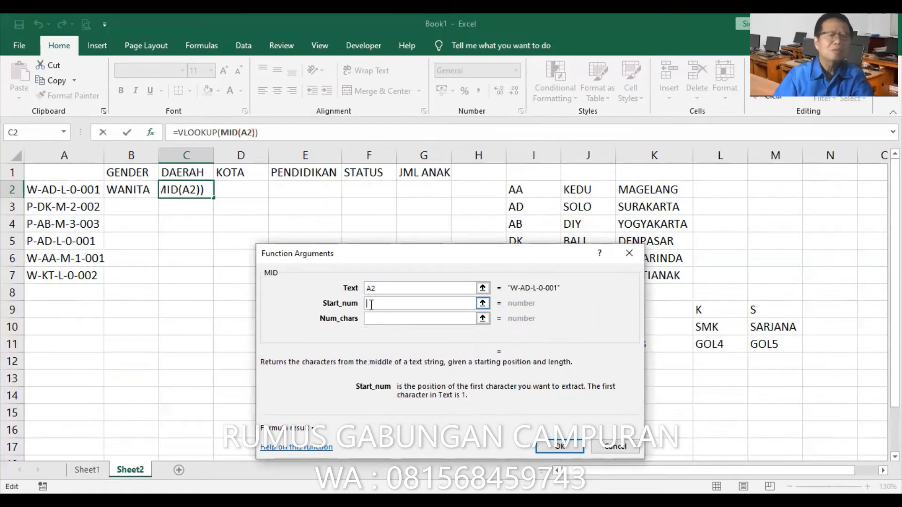
text(3)
click(399, 319)
text(2)
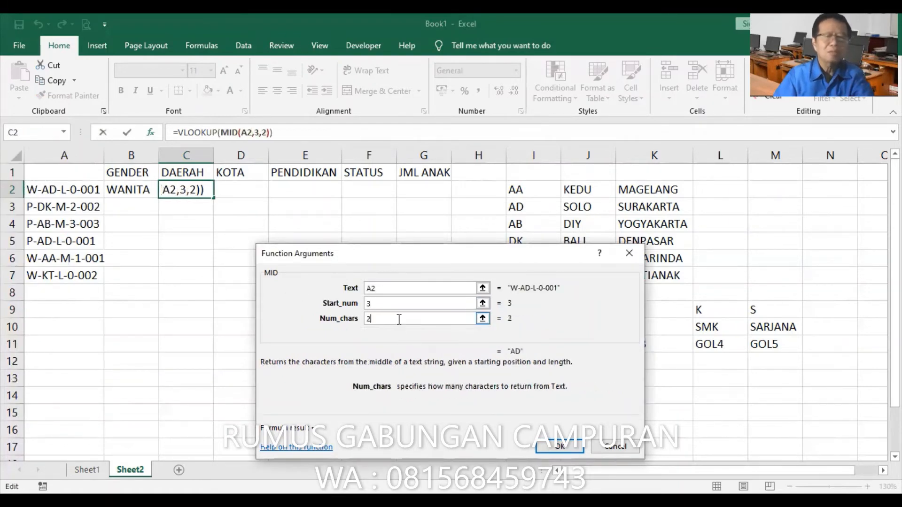
Complete the C2 VLOOKUP with table array DAERAH, column index 2 and range lookup 0
click(201, 132)
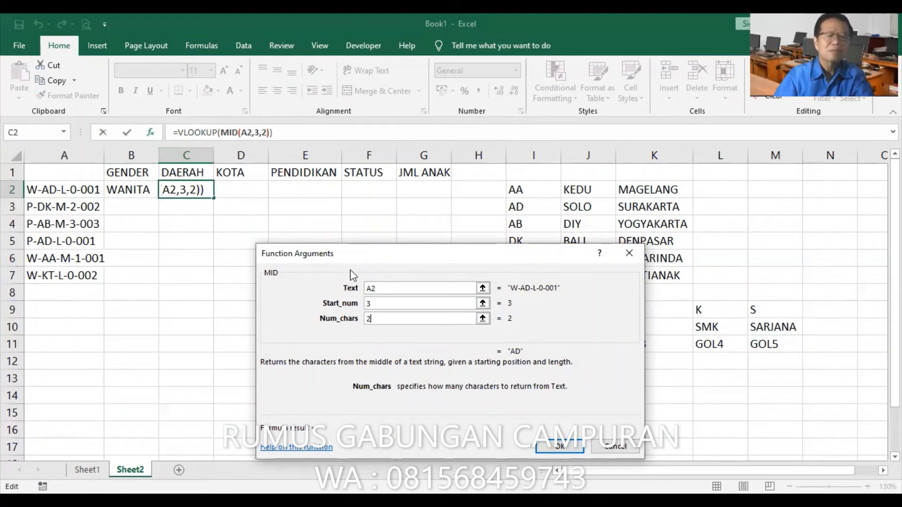
click(378, 305)
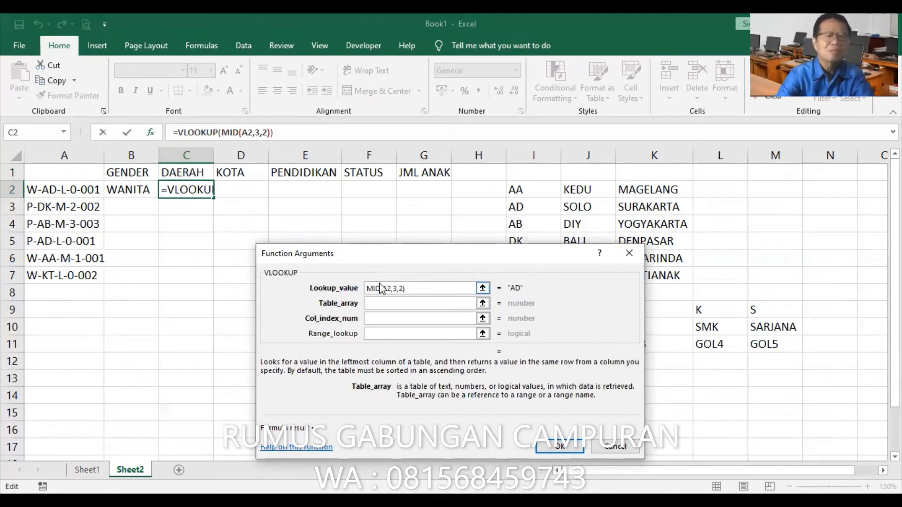
text(DAERAH)
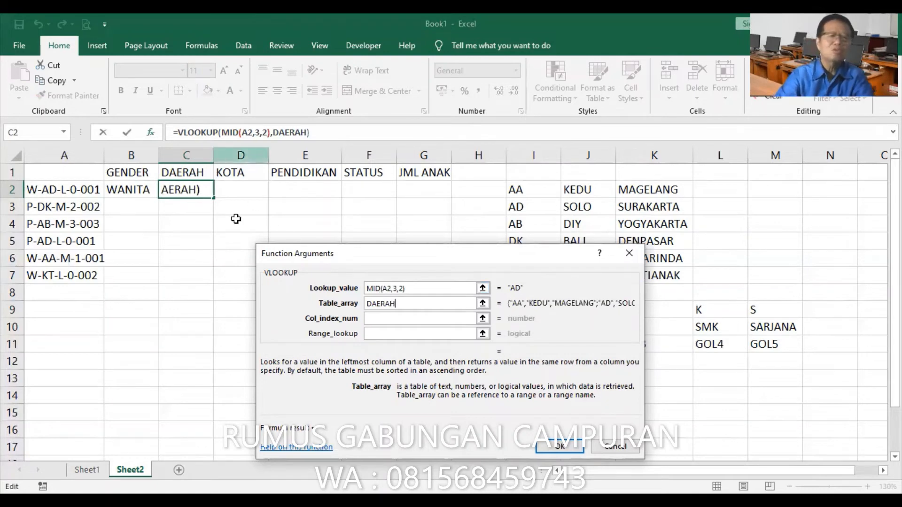
click(406, 319)
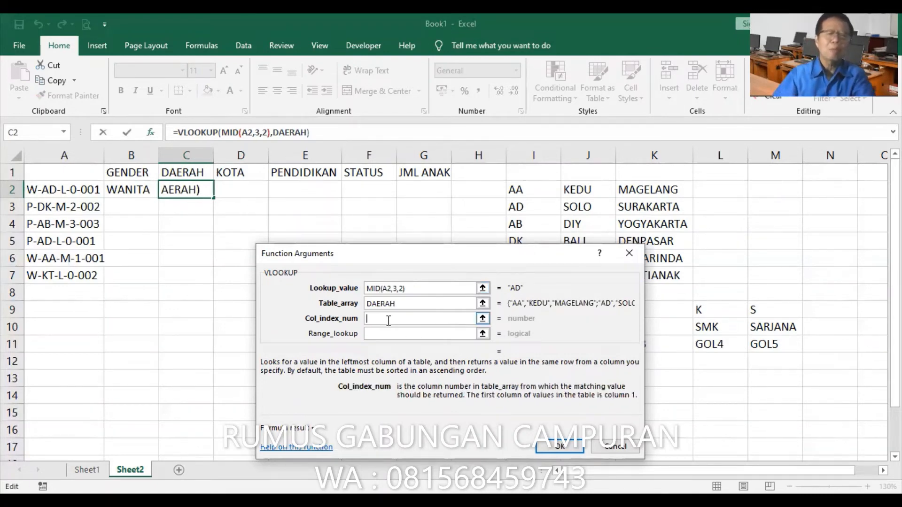
text(2)
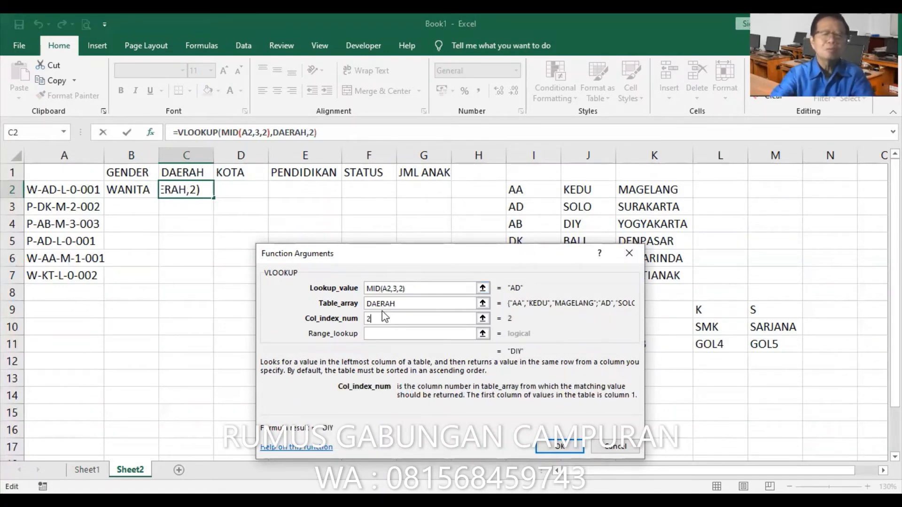
click(382, 333)
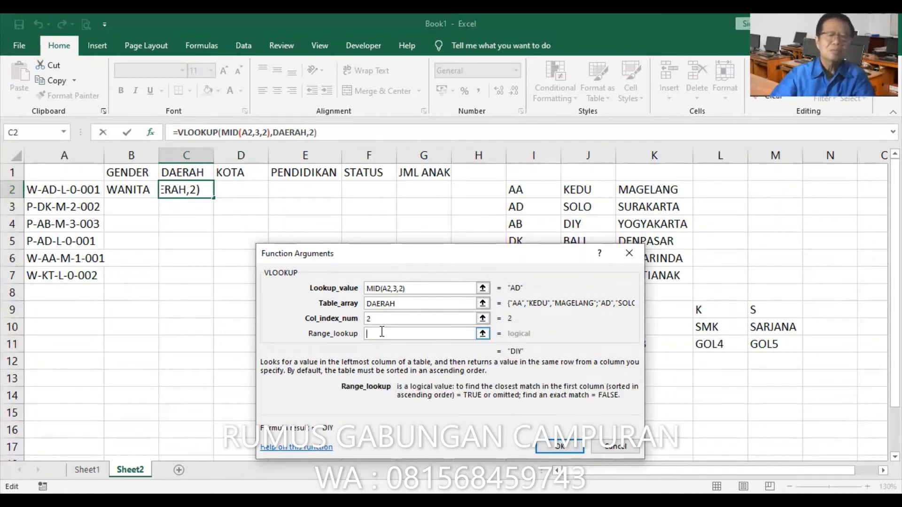
text(0)
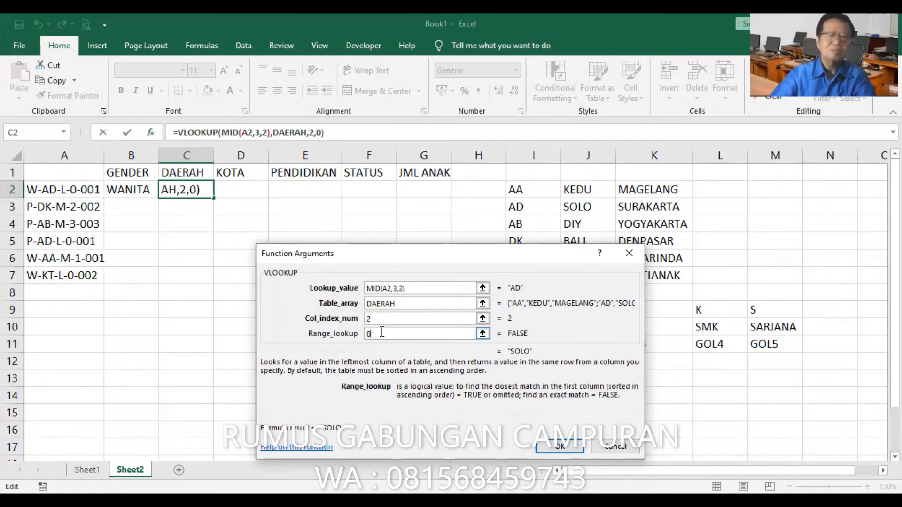
click(555, 446)
click(245, 190)
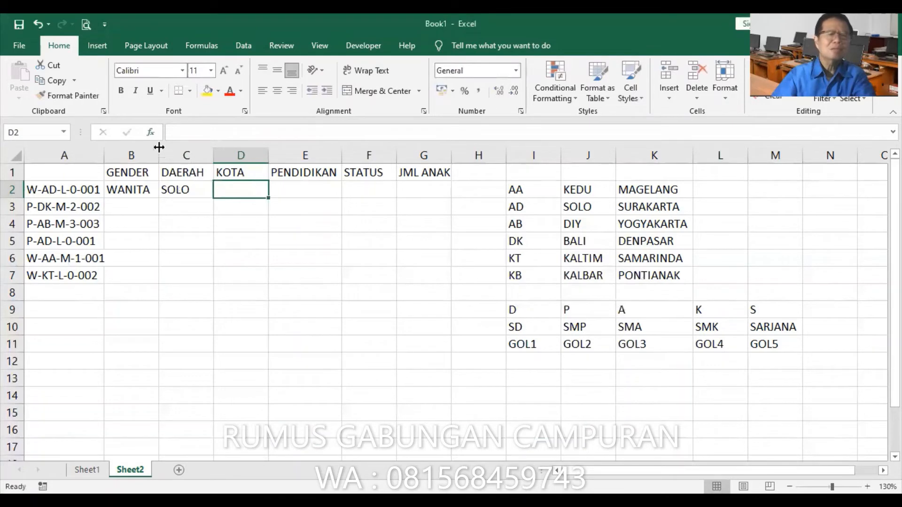
Start a VLOOKUP function in cell D2 with MID(A2,3,2) nested as its lookup value
click(151, 133)
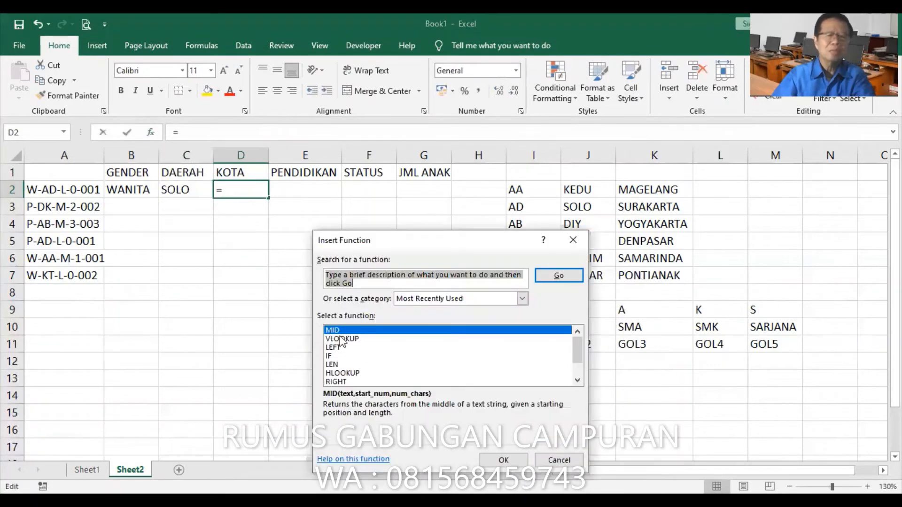
click(342, 339)
click(504, 460)
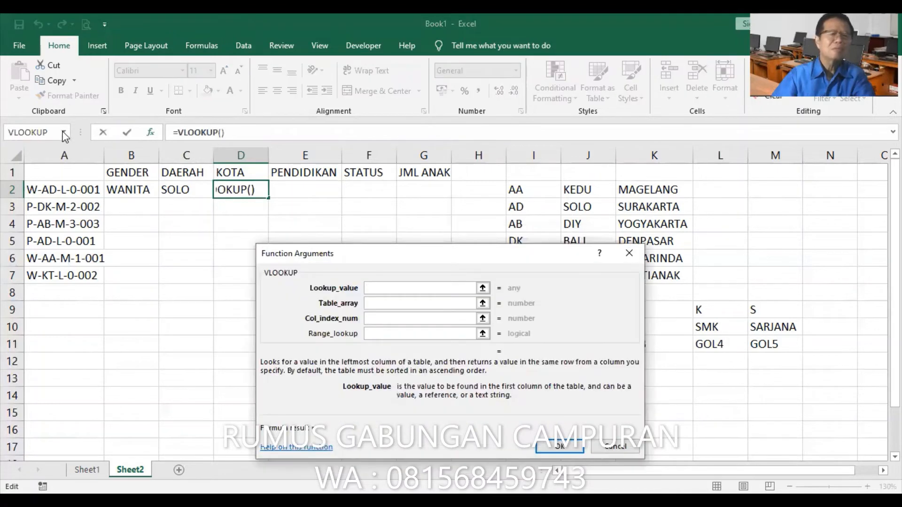
click(63, 133)
click(21, 164)
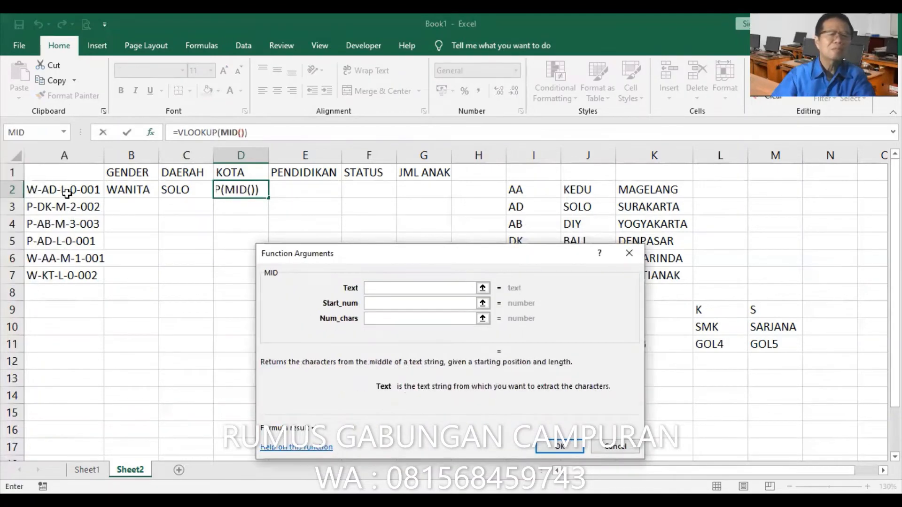
click(72, 191)
click(412, 304)
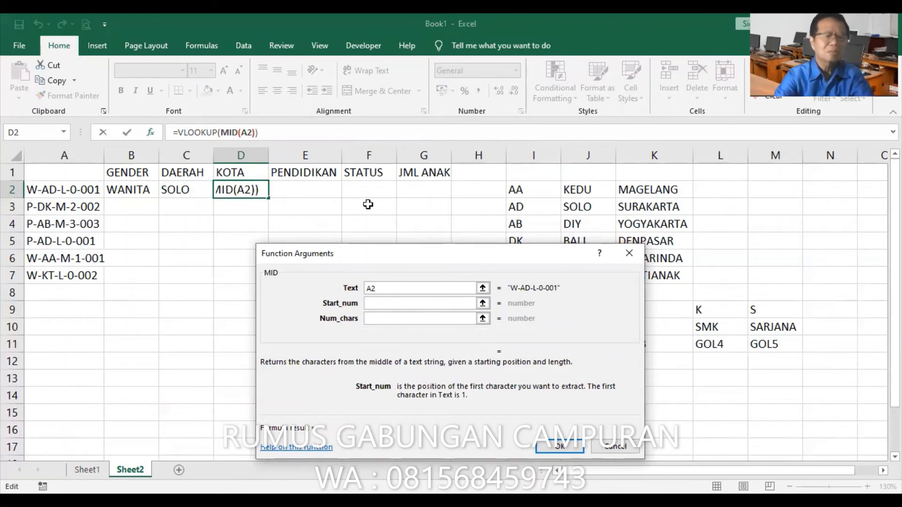
text(3)
key(Tab)
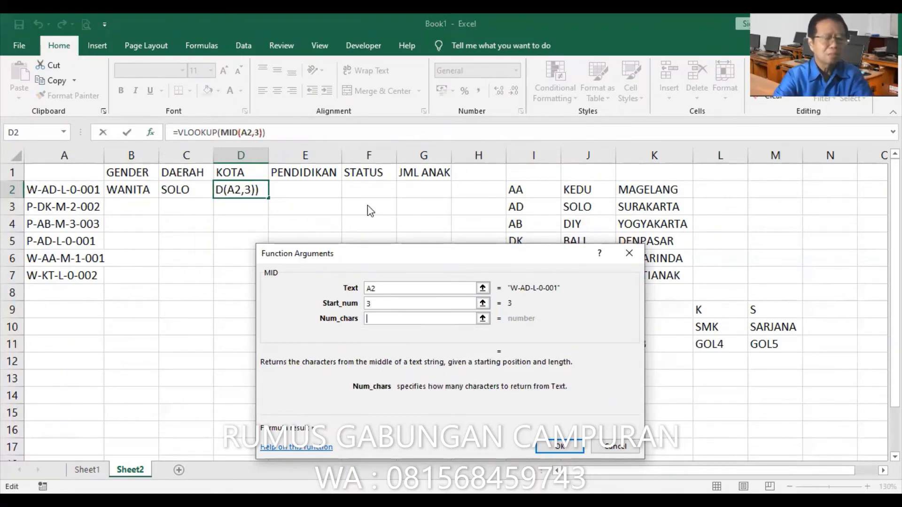
text(2)
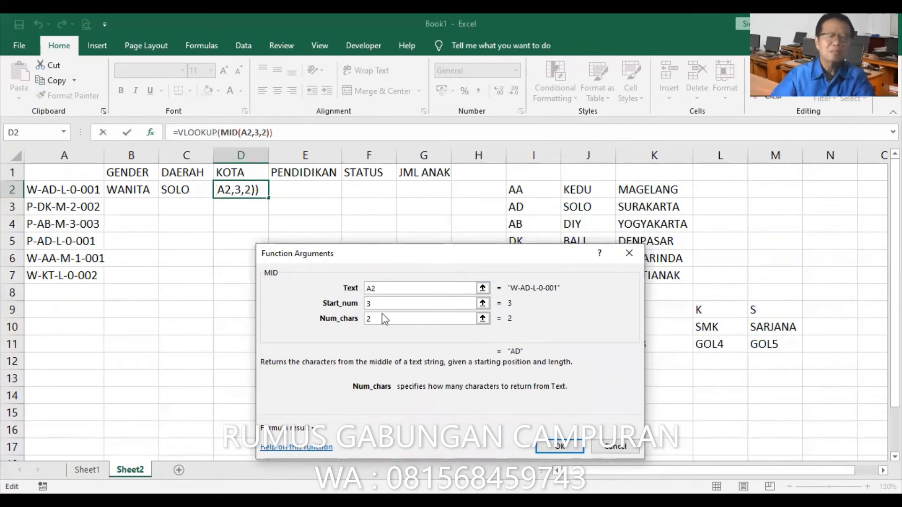
Complete the D2 VLOOKUP with table array DAERAH, column index 3 and range lookup 0, and fit column D's width to its contents
click(198, 133)
click(394, 303)
text(DAERAH)
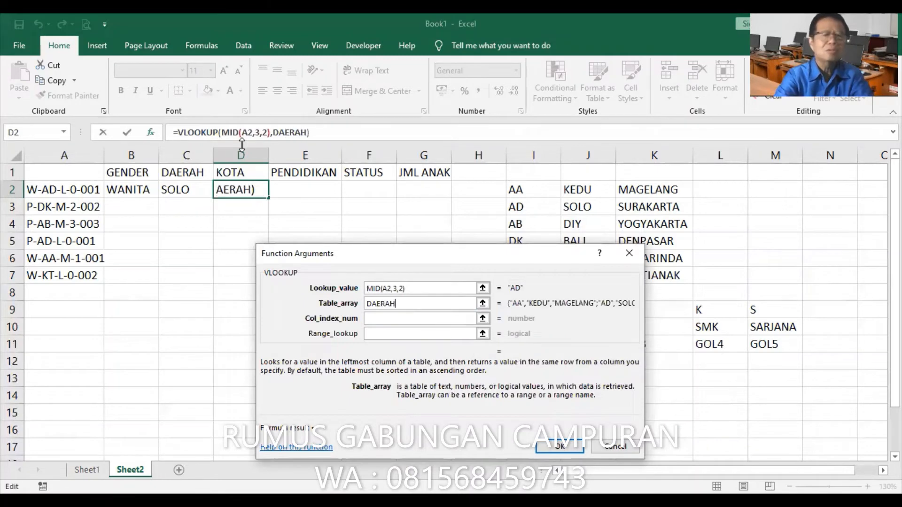
key(Tab)
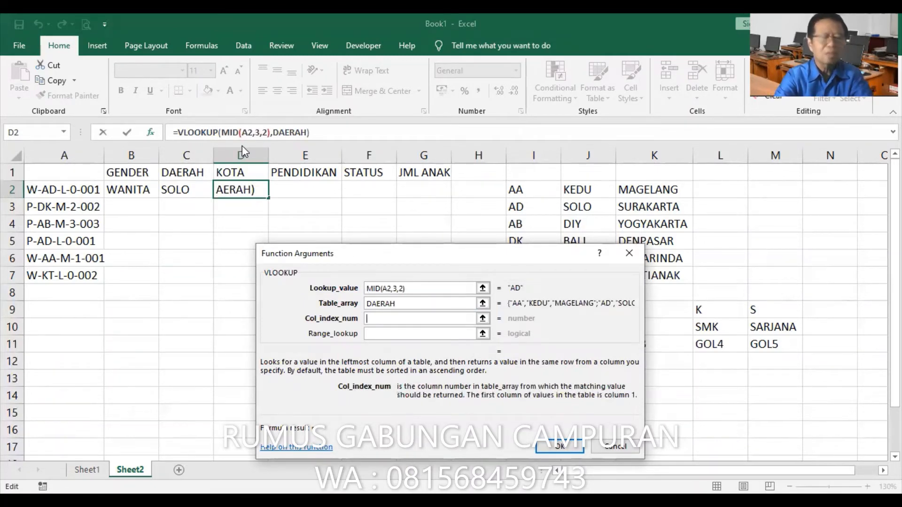
text(3)
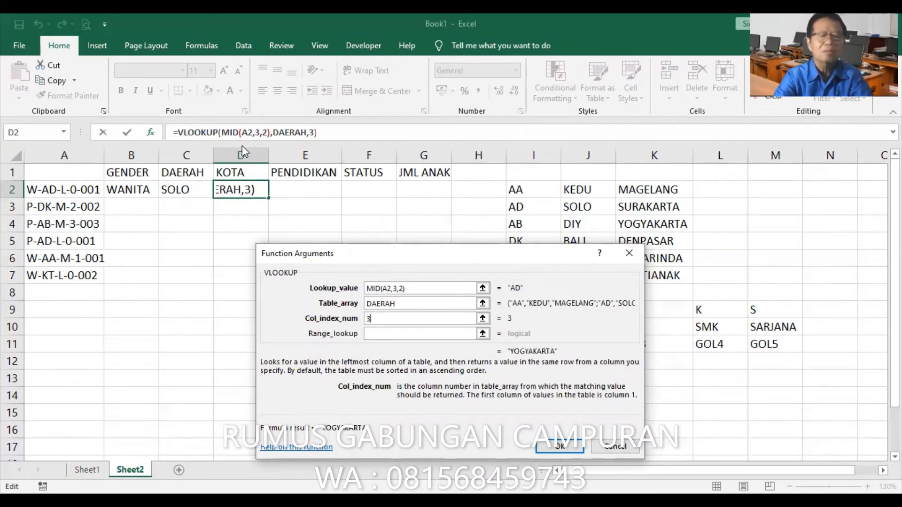
key(Tab)
text(0)
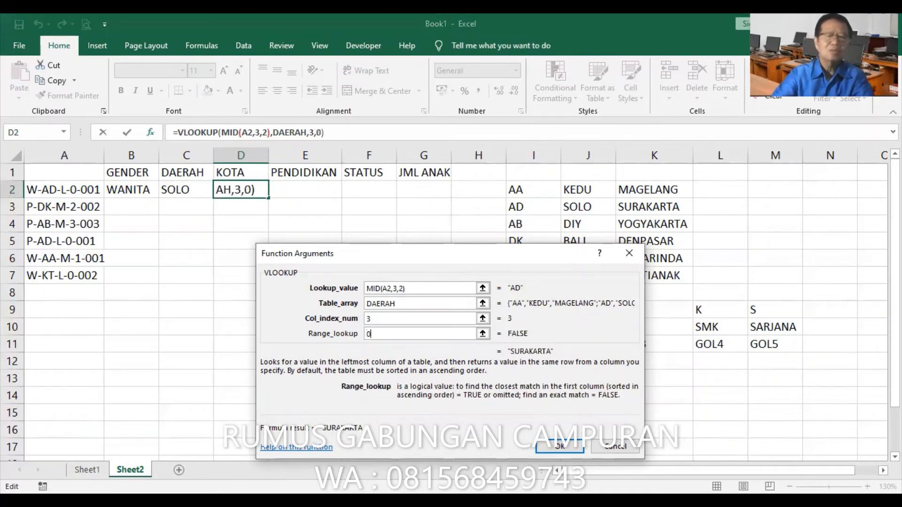
click(559, 447)
double_click(267, 155)
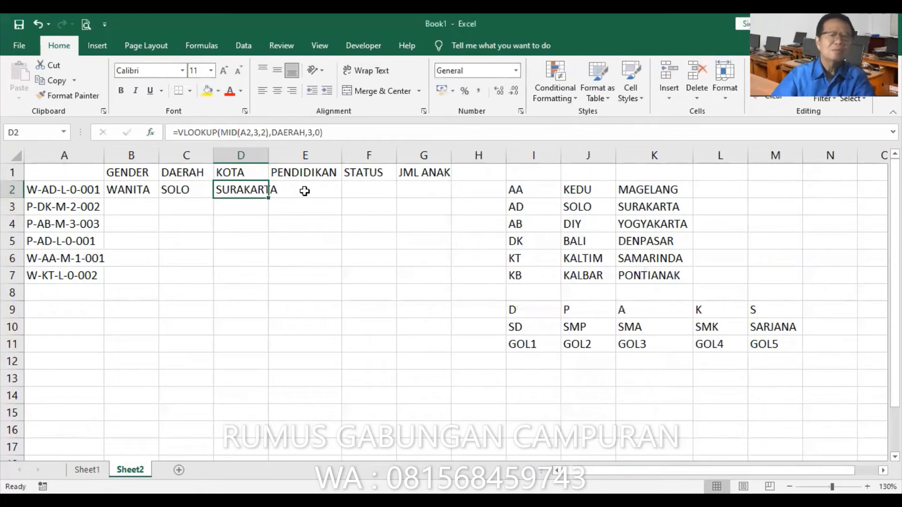
click(305, 191)
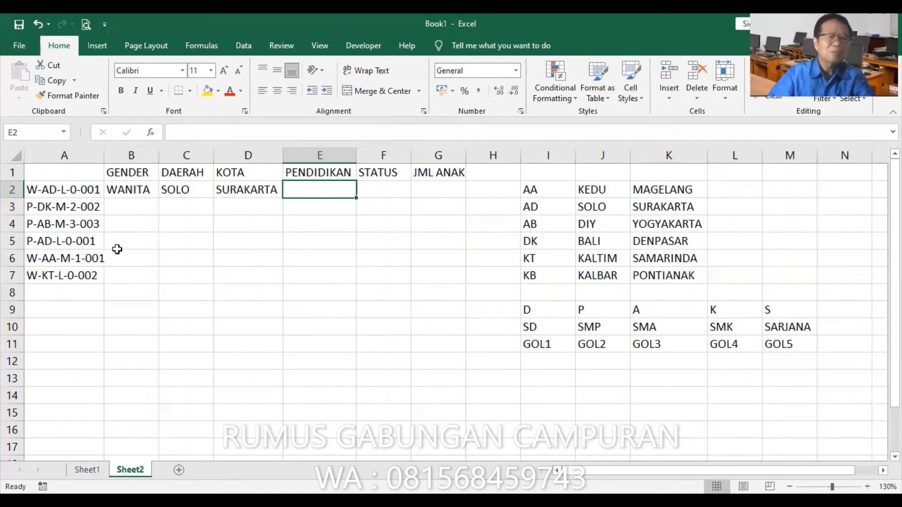
Append the education codes -S to the code in A2 and -D to the one in A3, and fit column A's width to its contents
click(89, 188)
click(257, 132)
text(-)
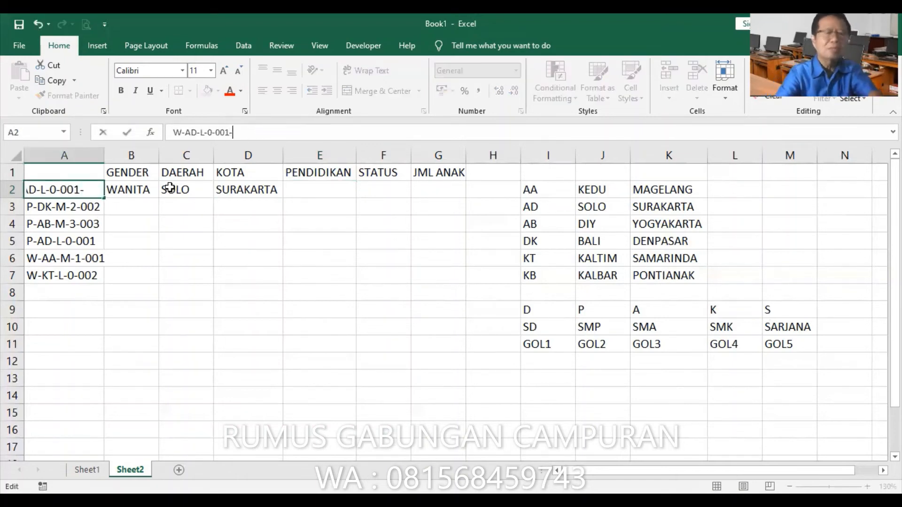
text(S)
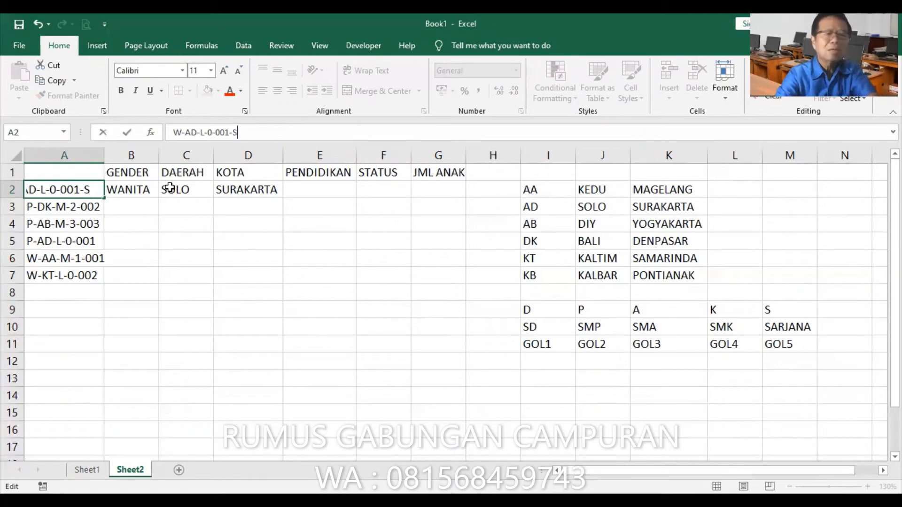
key(Return)
key(F2)
text(-)
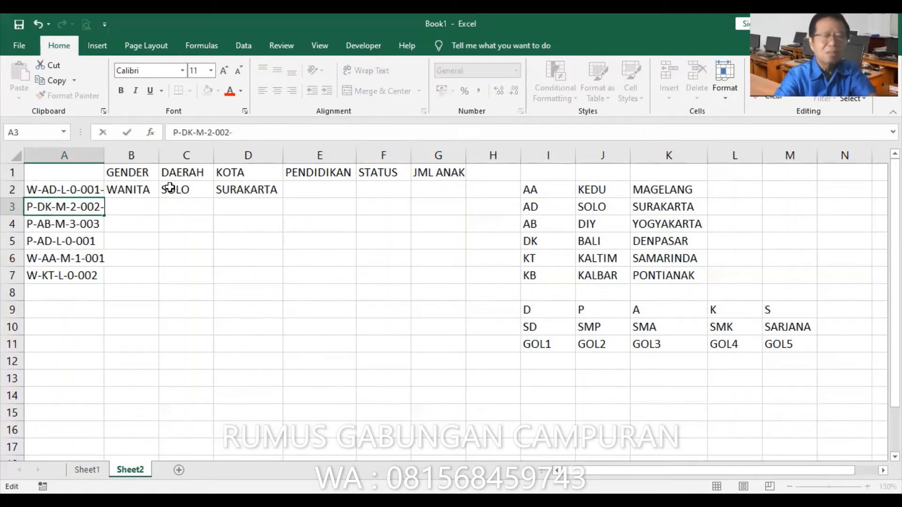
text(D)
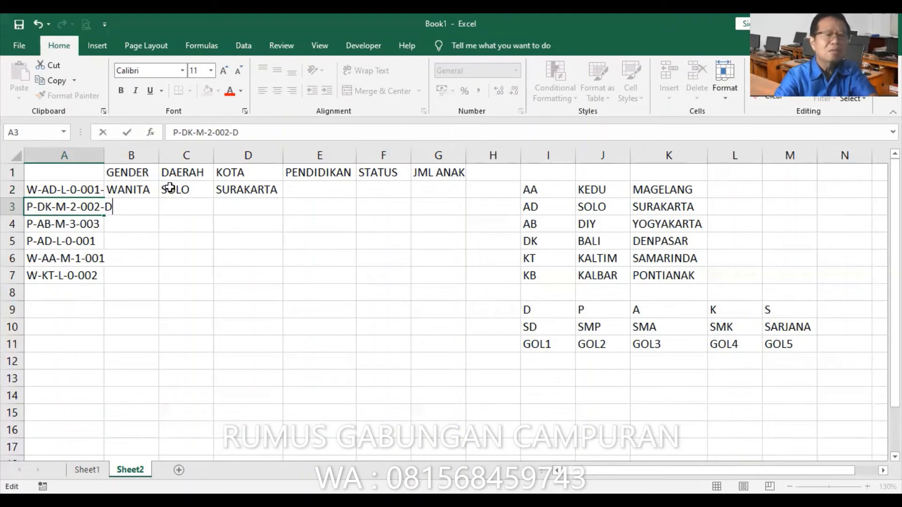
key(Return)
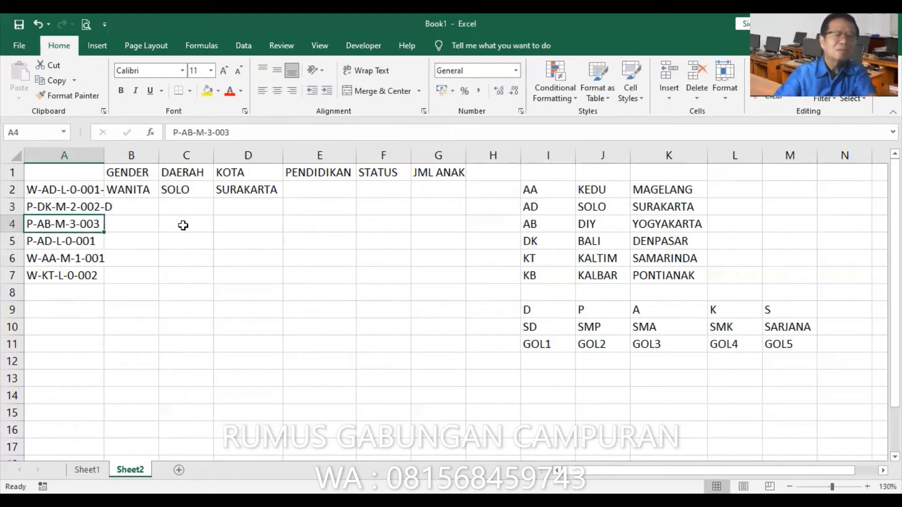
double_click(102, 155)
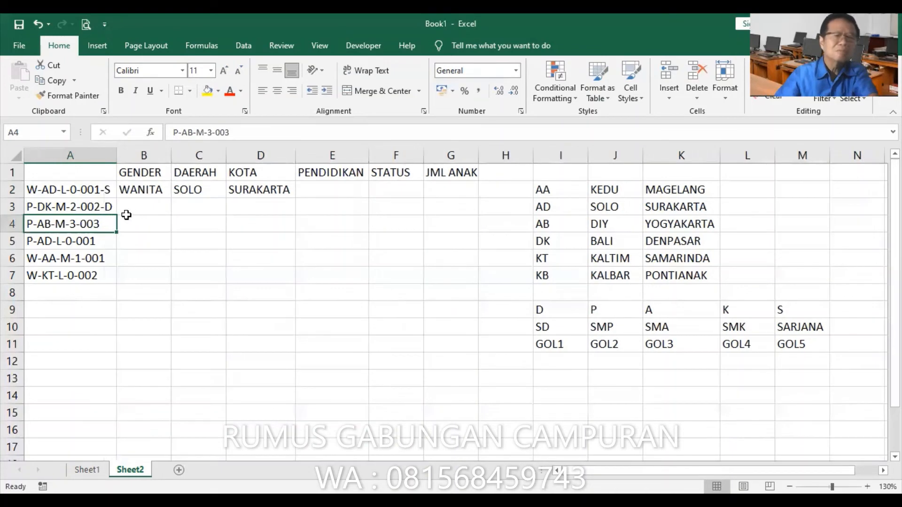
Append -K to the code in A4 and -S to the code in A5
click(246, 136)
text(-K)
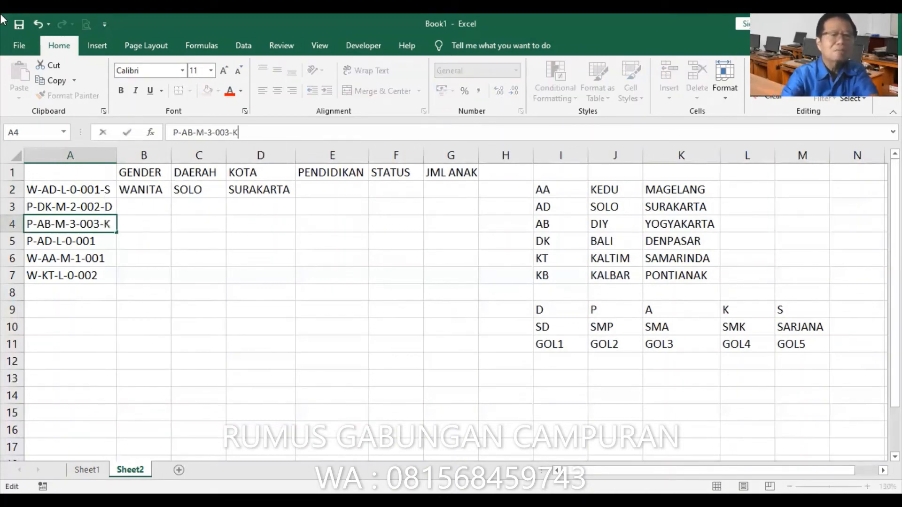
key(Return)
key(F2)
text(-S)
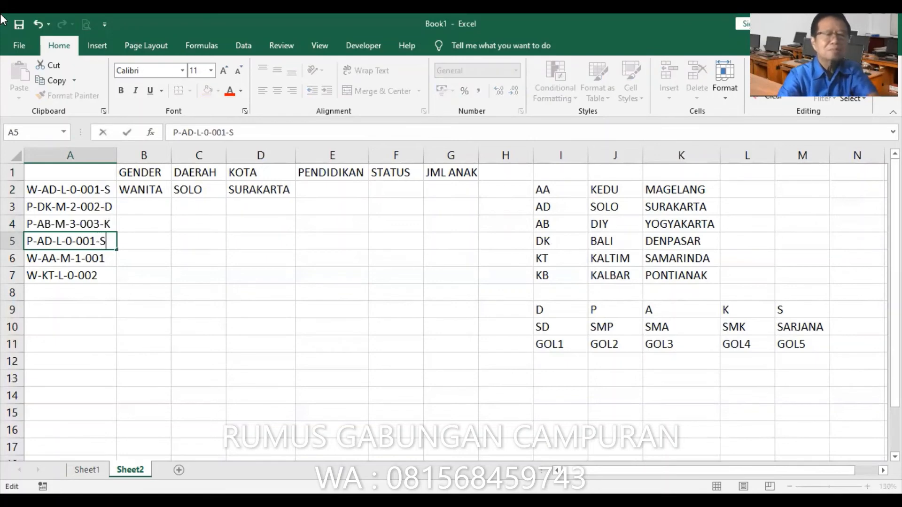
key(Return)
Append -A to the code in A6 and -P to the code in A7
key(F2)
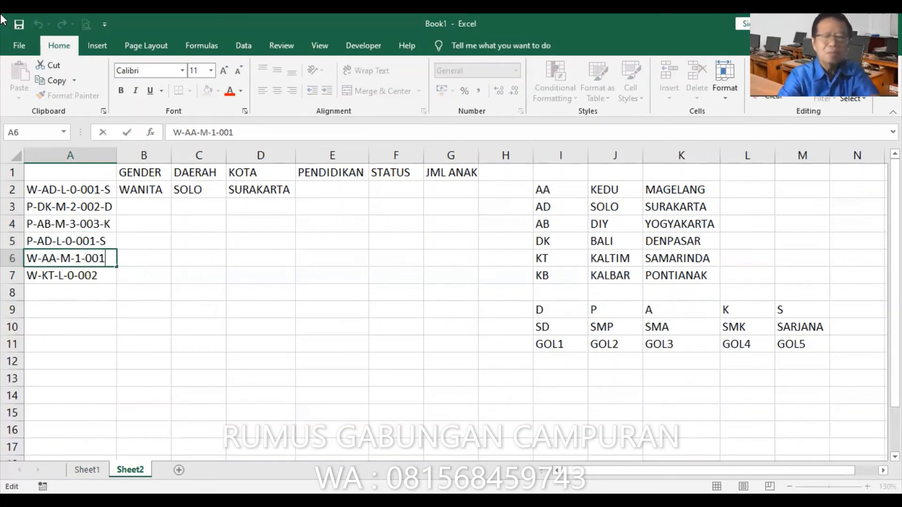
text(-A)
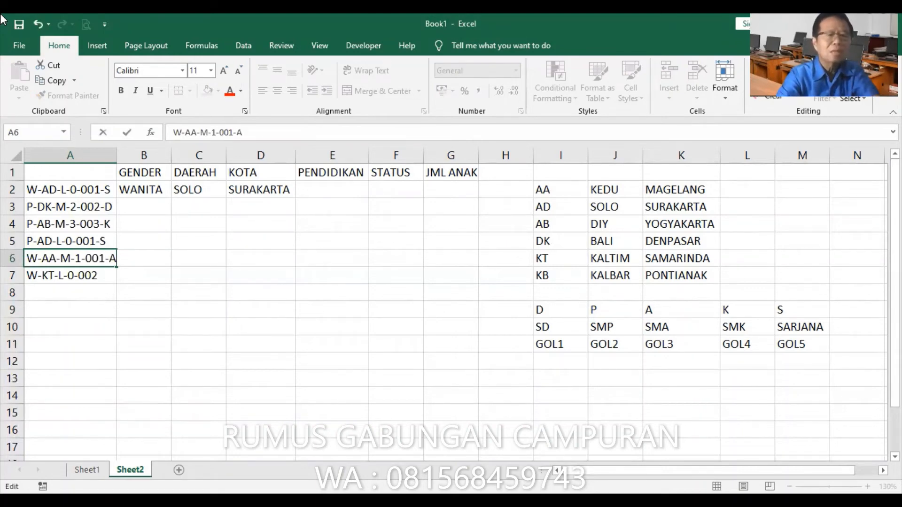
key(Down)
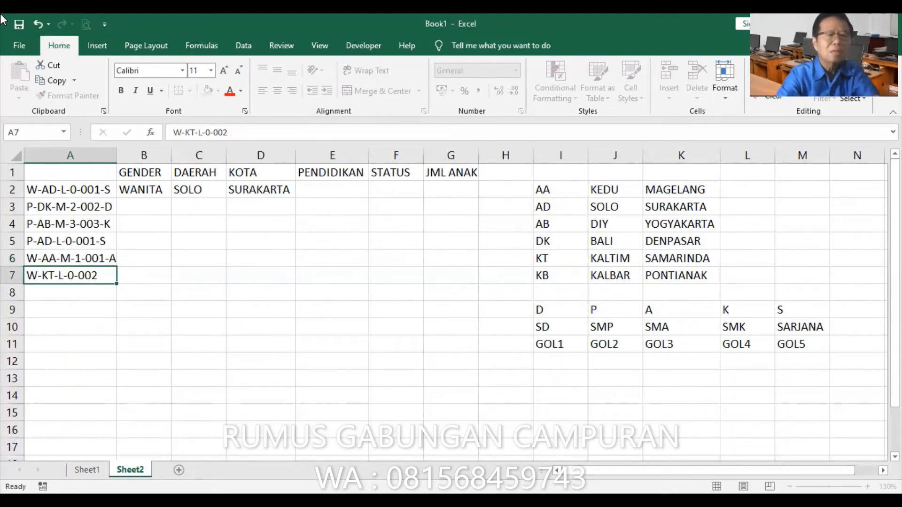
key(F2)
text(-)
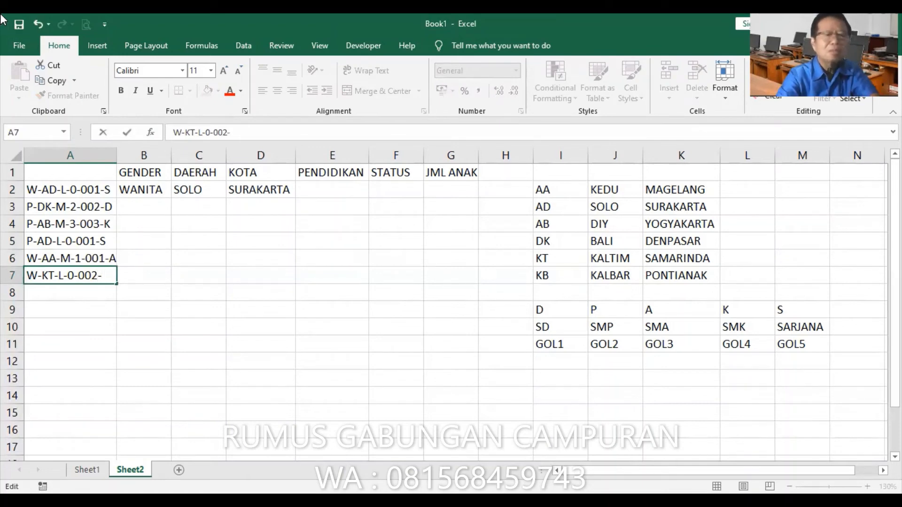
text(P)
key(Return)
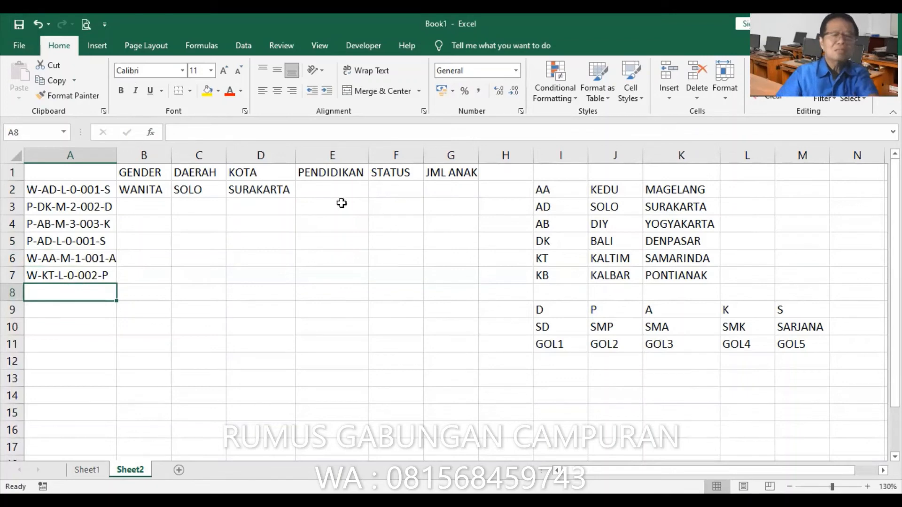
Start an HLOOKUP function in cell E2 with RIGHT(A2,1) nested as its lookup value
click(334, 188)
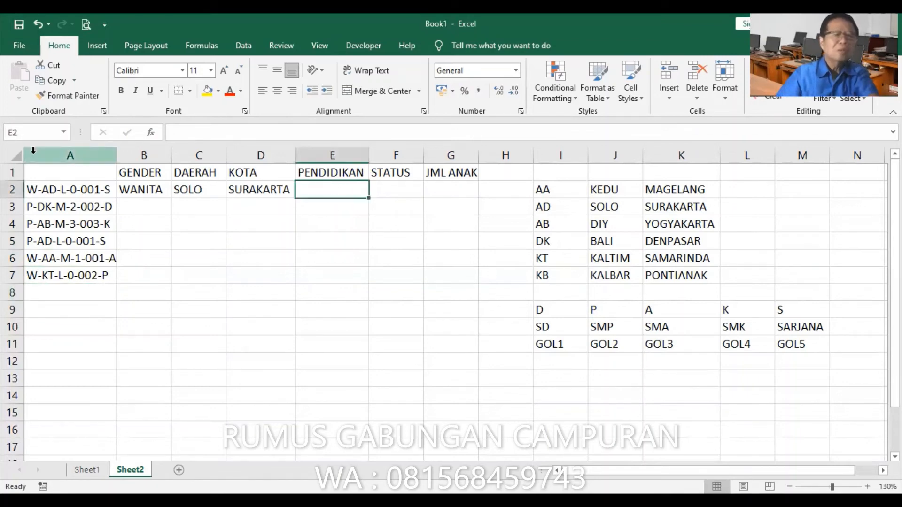
click(150, 133)
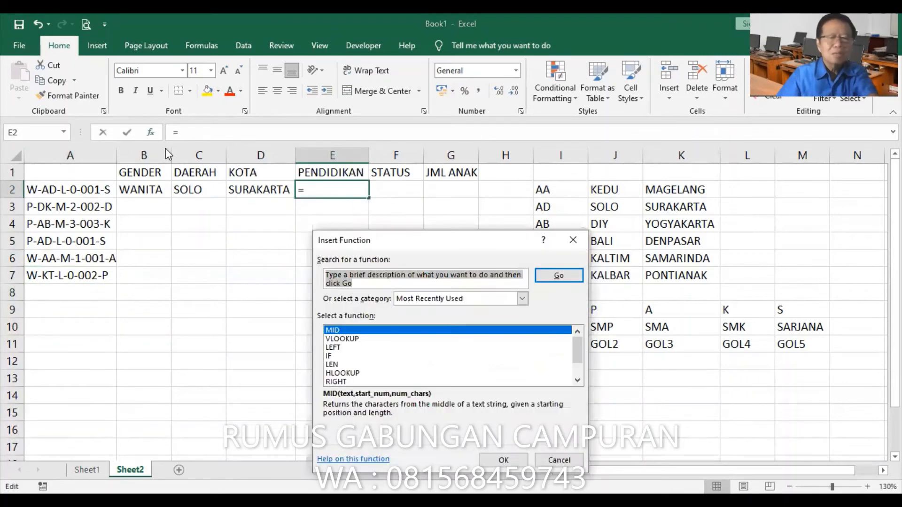
click(346, 373)
click(503, 461)
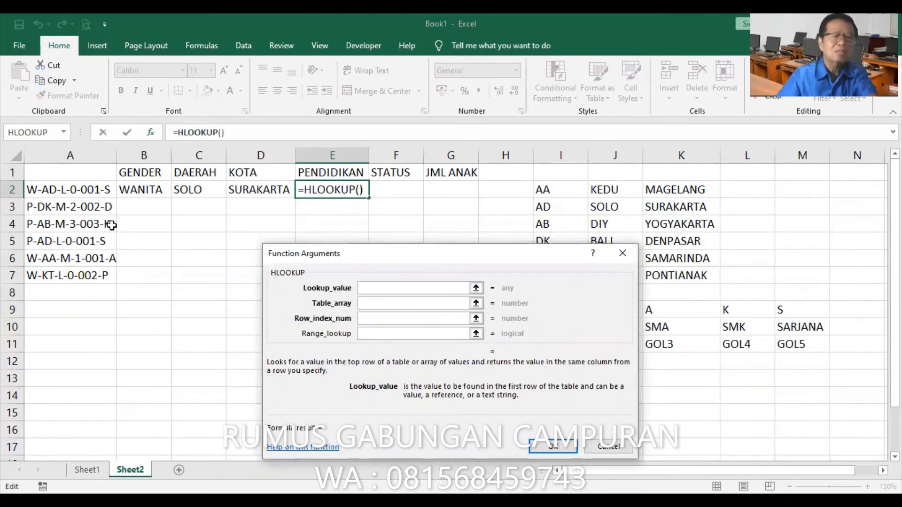
click(64, 133)
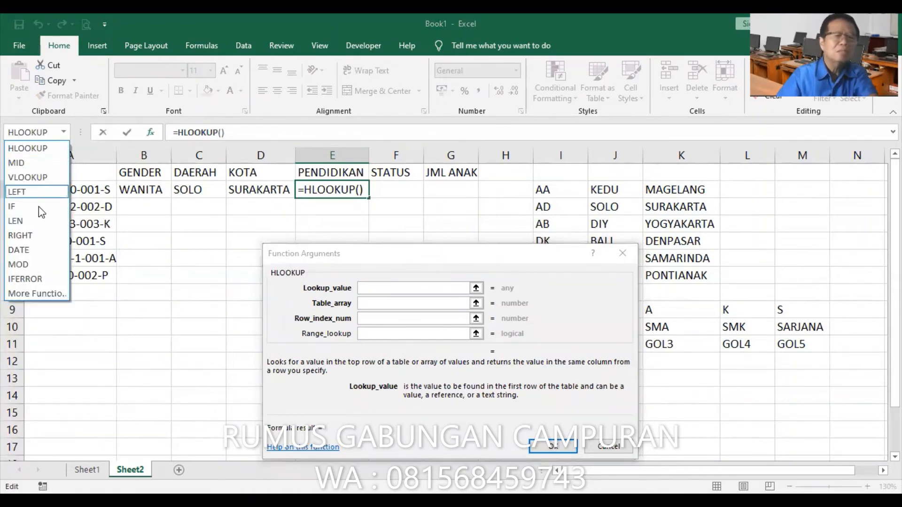
click(30, 233)
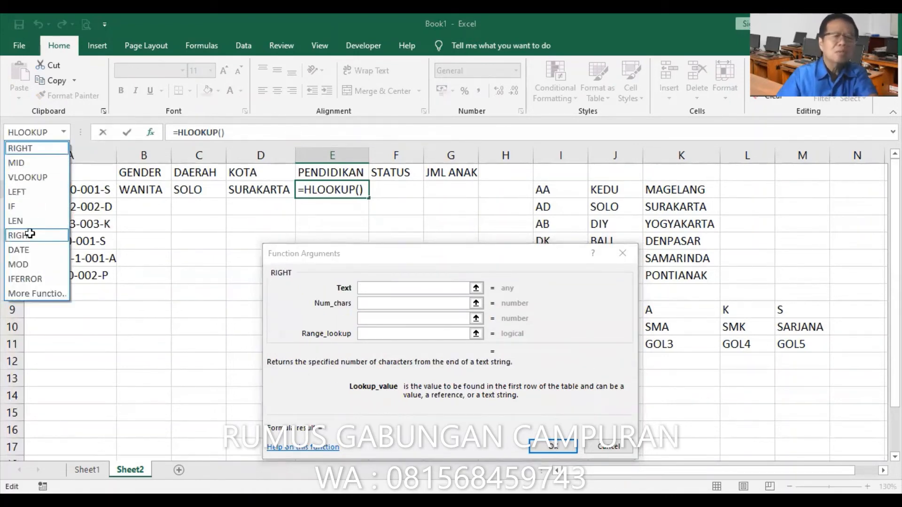
click(94, 191)
click(394, 301)
text(1)
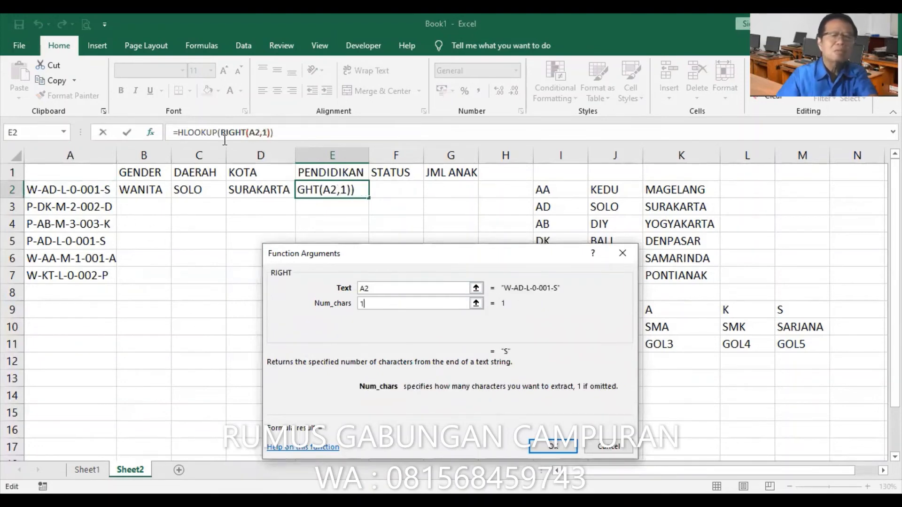
Complete the HLOOKUP in E2 with the table PENDIDIKAN, row index 2 and range lookup 0
click(206, 133)
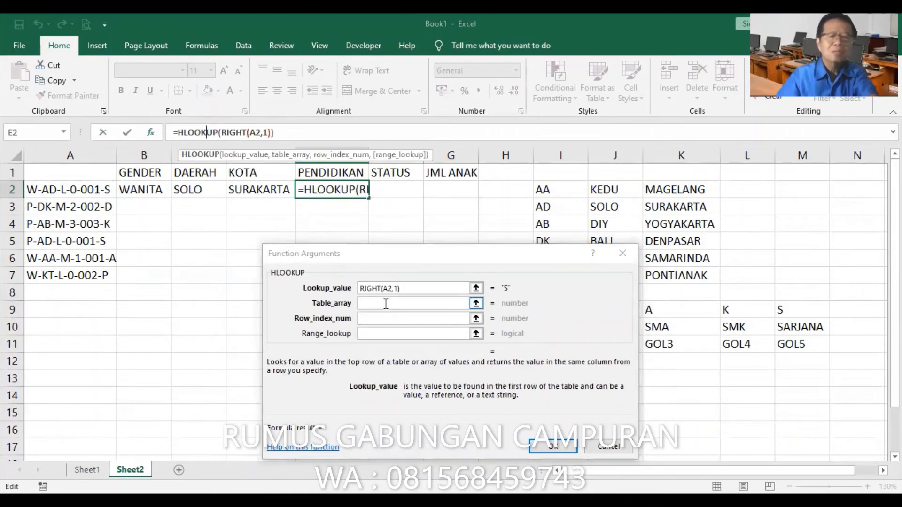
click(386, 303)
text(PEN)
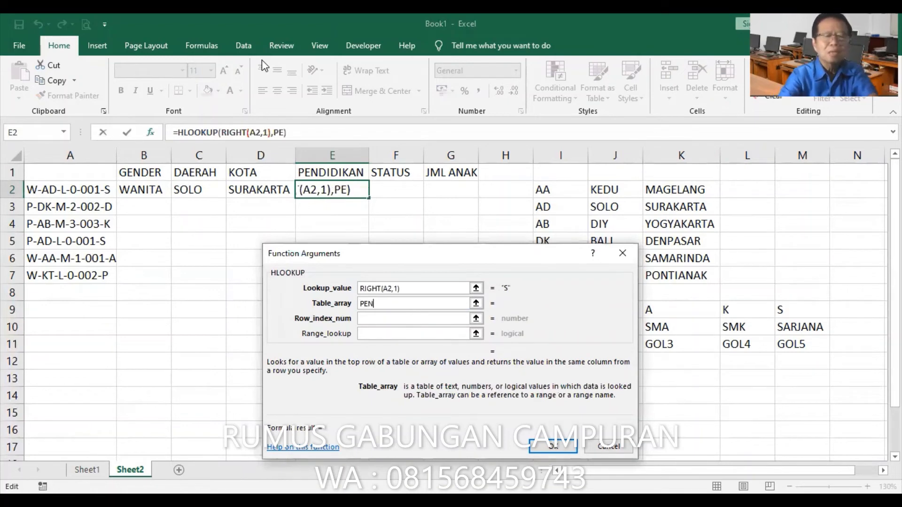
text(DIDIKAN)
key(Tab)
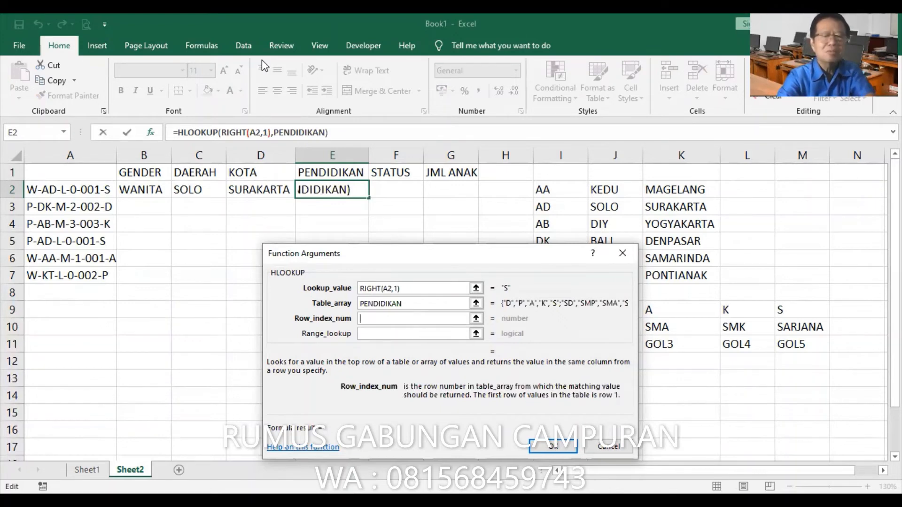
text(2)
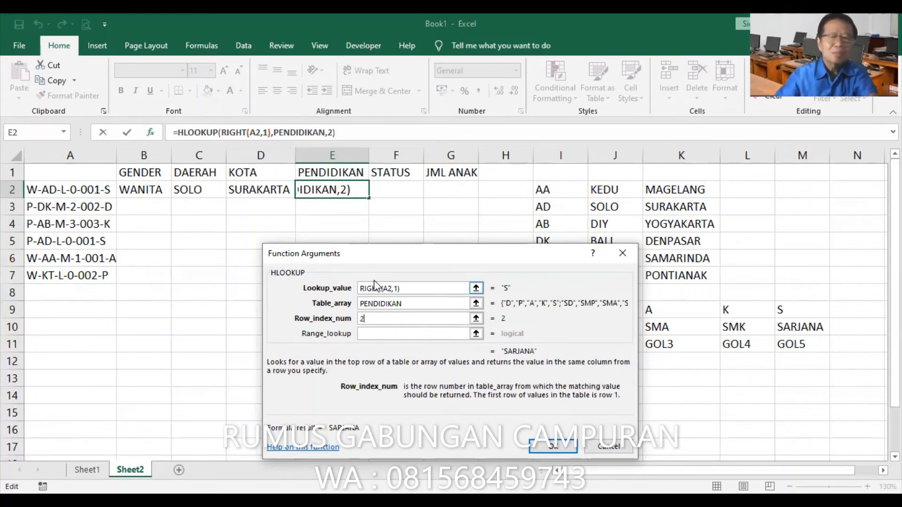
click(423, 333)
text(0)
click(555, 446)
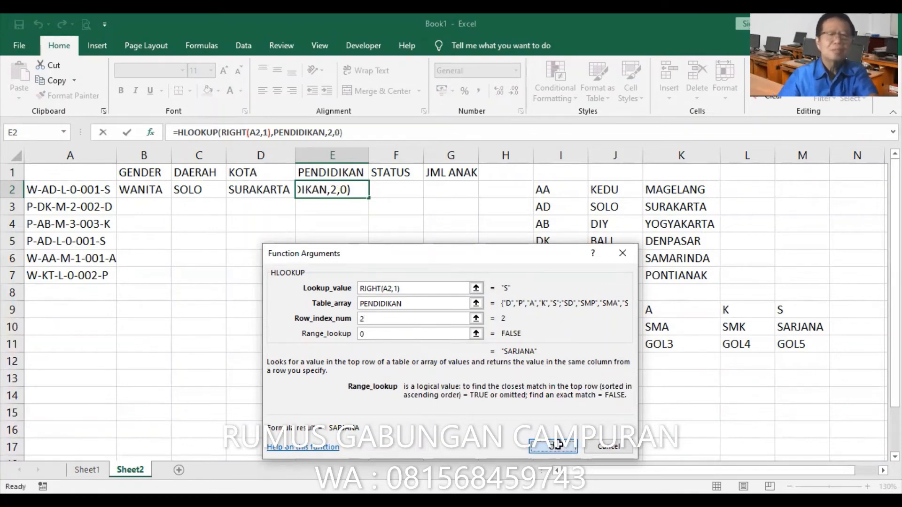
Start an IF function in cell F2 with MID(A2,26,1) nested in its logical test
click(385, 190)
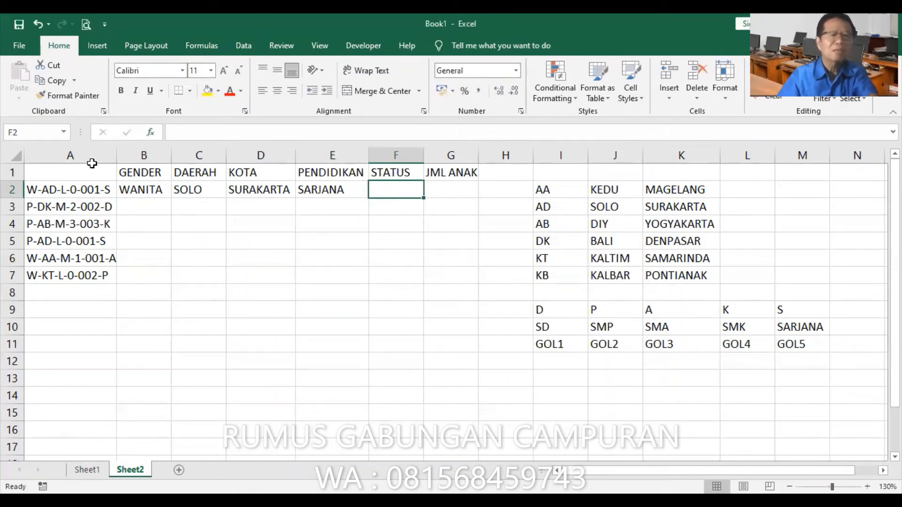
click(152, 133)
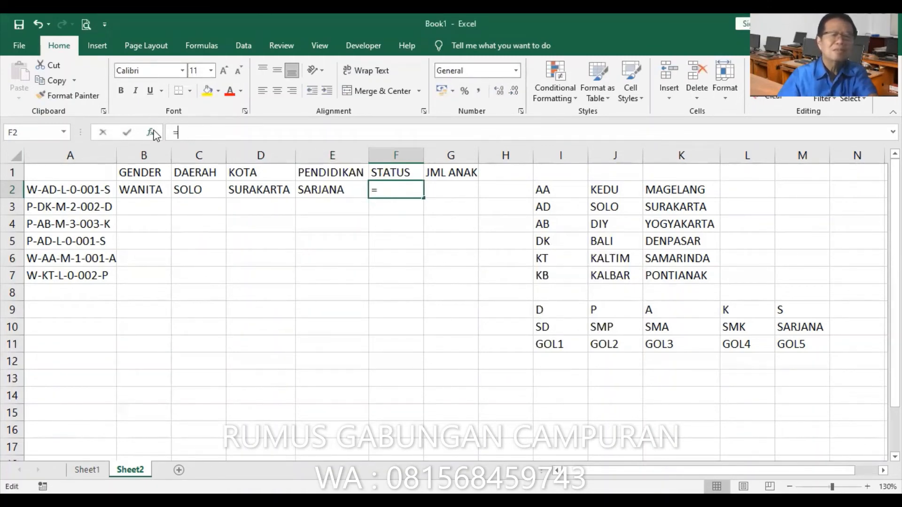
click(334, 373)
click(504, 461)
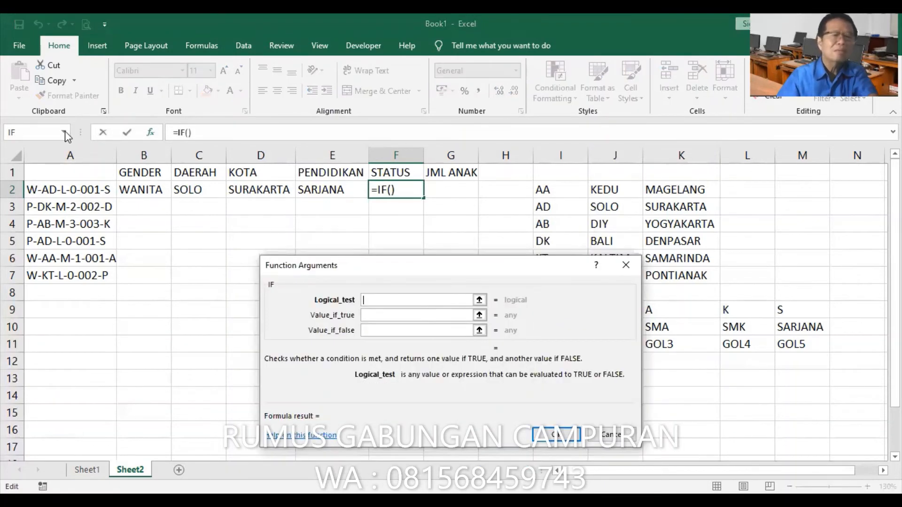
click(66, 137)
click(38, 191)
click(70, 189)
click(390, 316)
text(2)
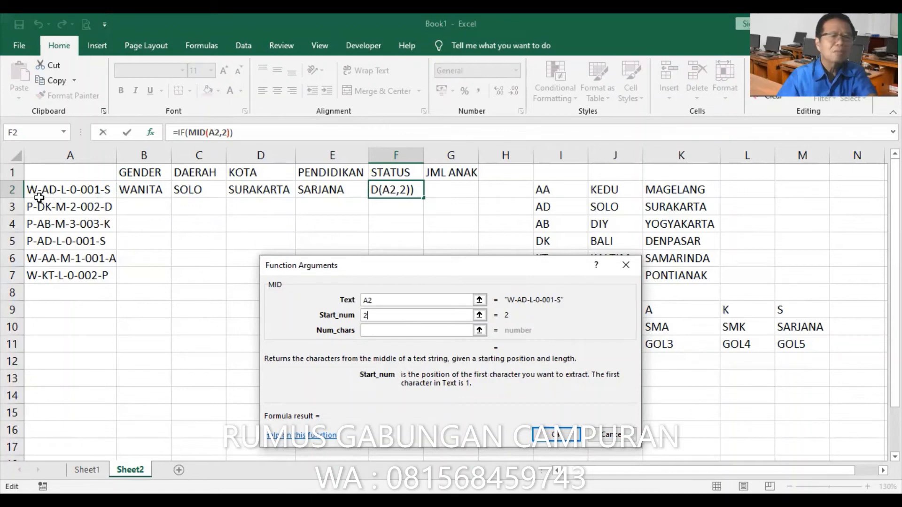
text(6)
click(386, 331)
text(1)
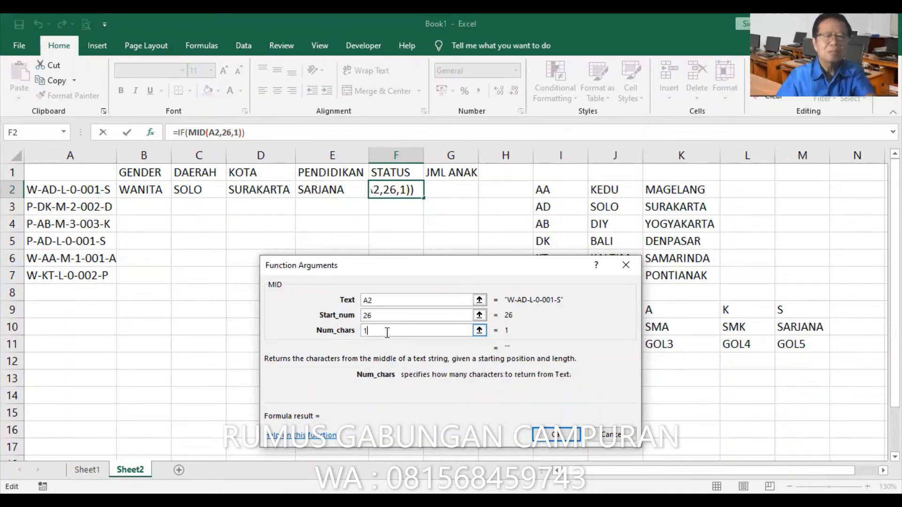
Complete the IF in F2 by comparing the MID result with "L" and returning "LAJANG" if true or "MENIKAH" if false
click(182, 133)
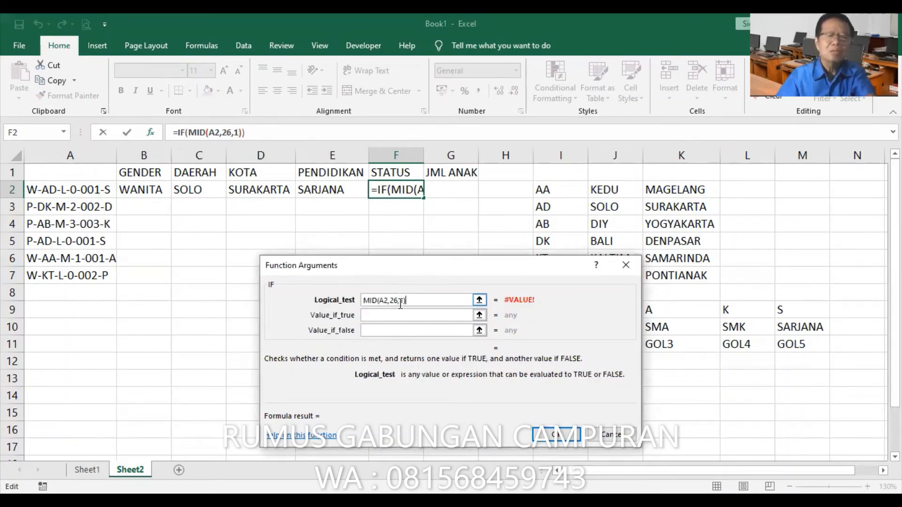
text(=")
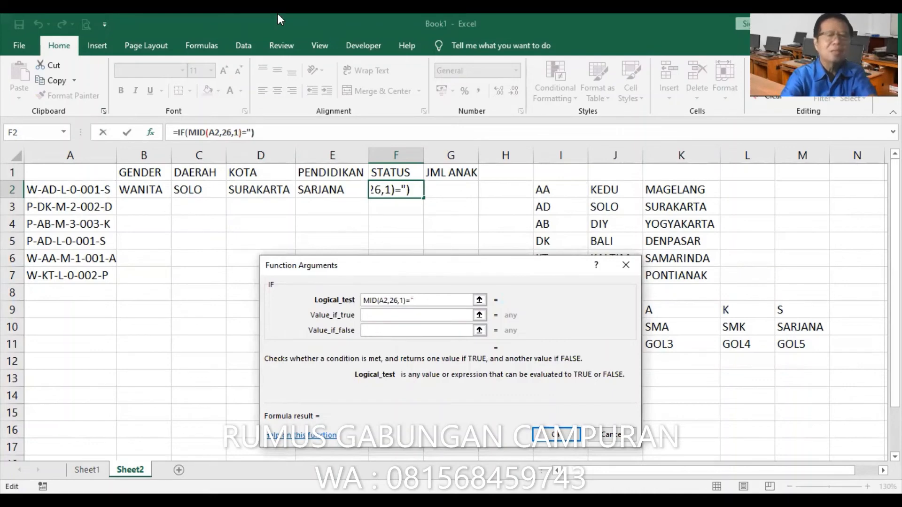
text(L")
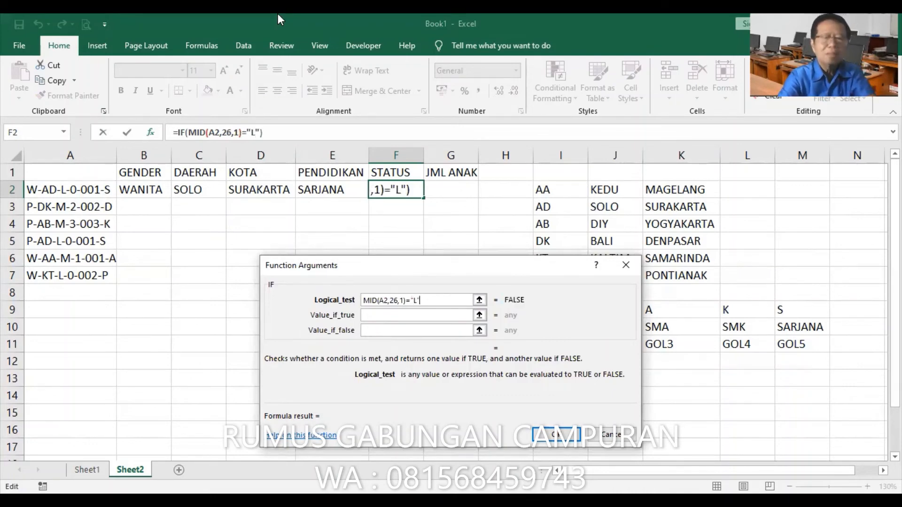
key(Tab)
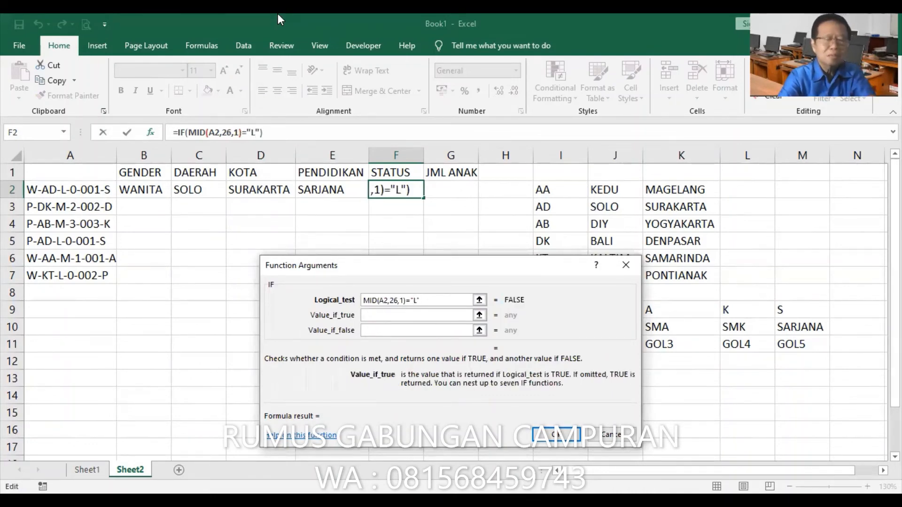
text(")
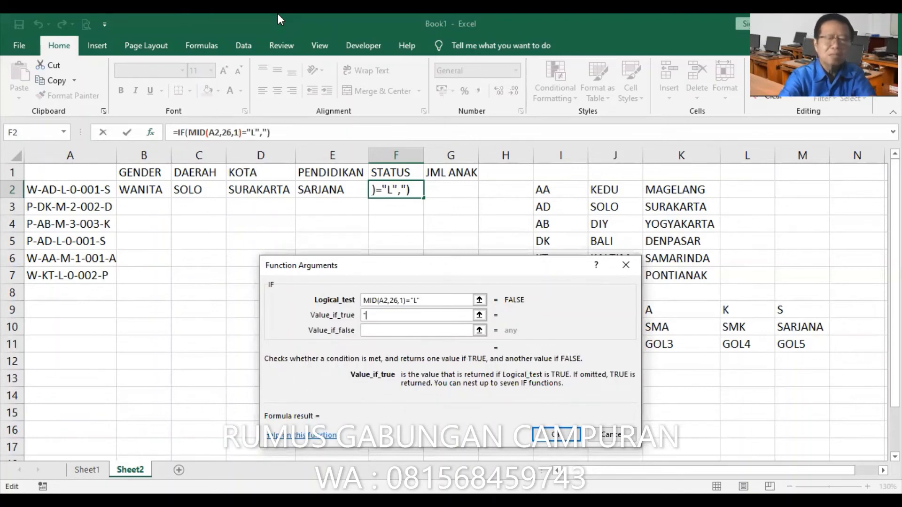
text(LAJANG")
key(Tab)
text(")
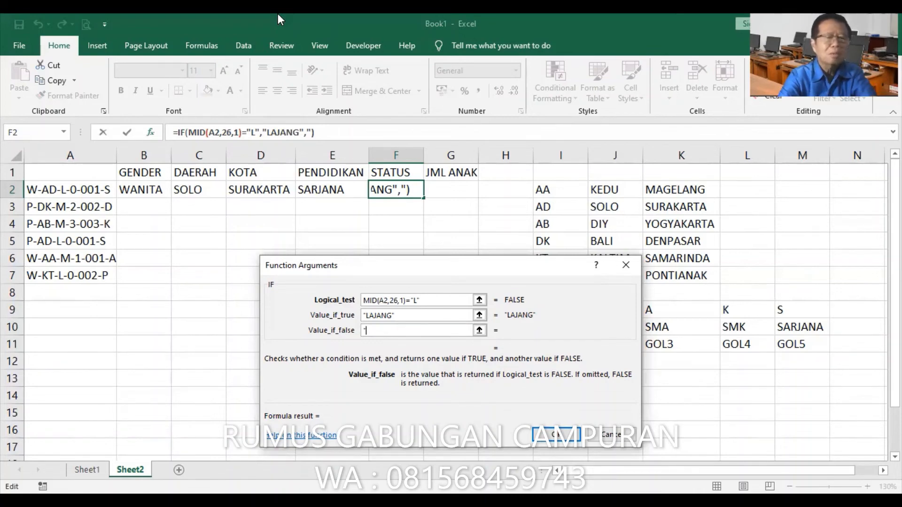
text(MEN)
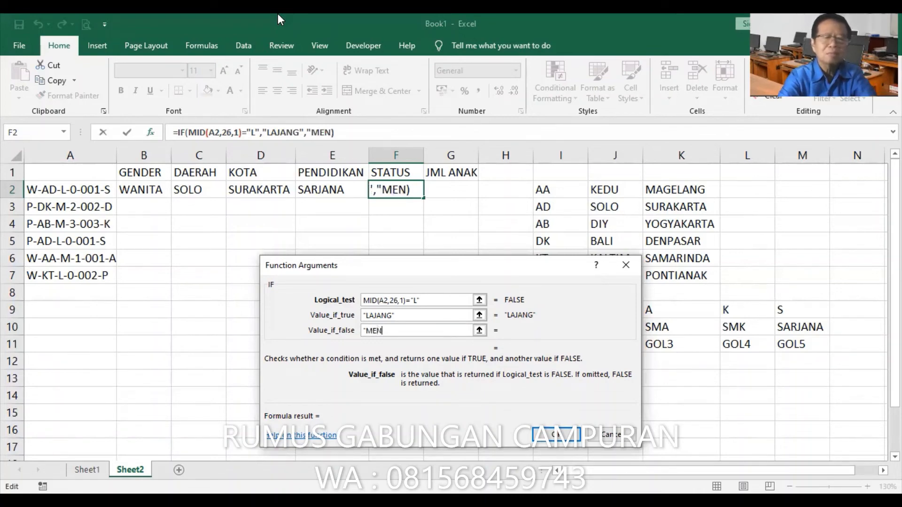
text(IKAH")
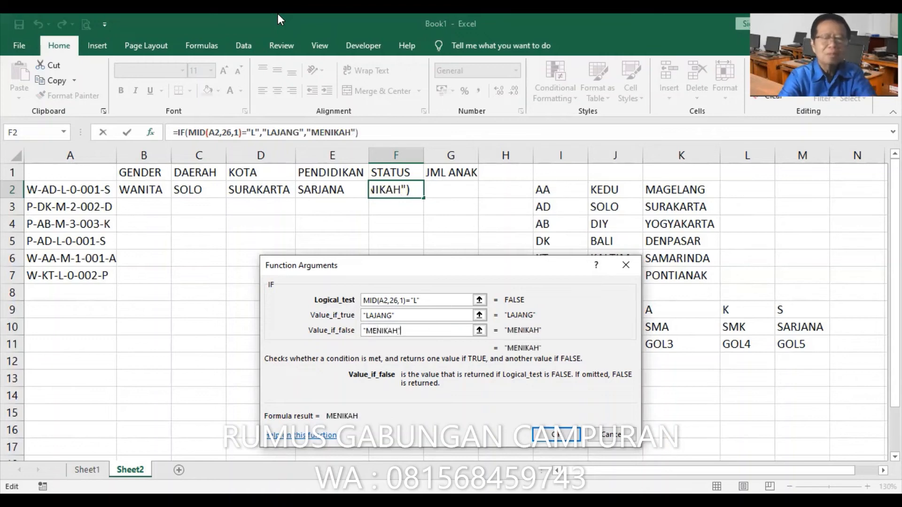
click(565, 440)
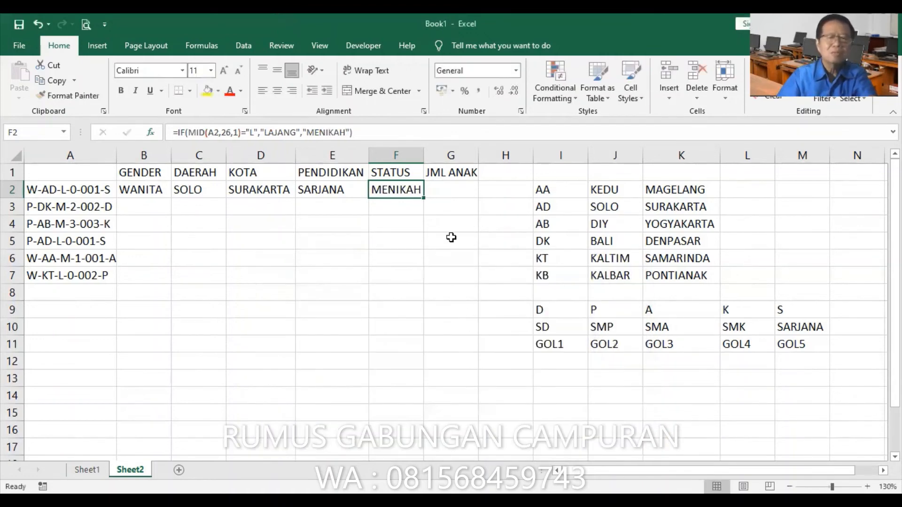
Try the formula =MID(A2,8,1) in cell G2 under JML ANAK, and clear the cell
click(448, 189)
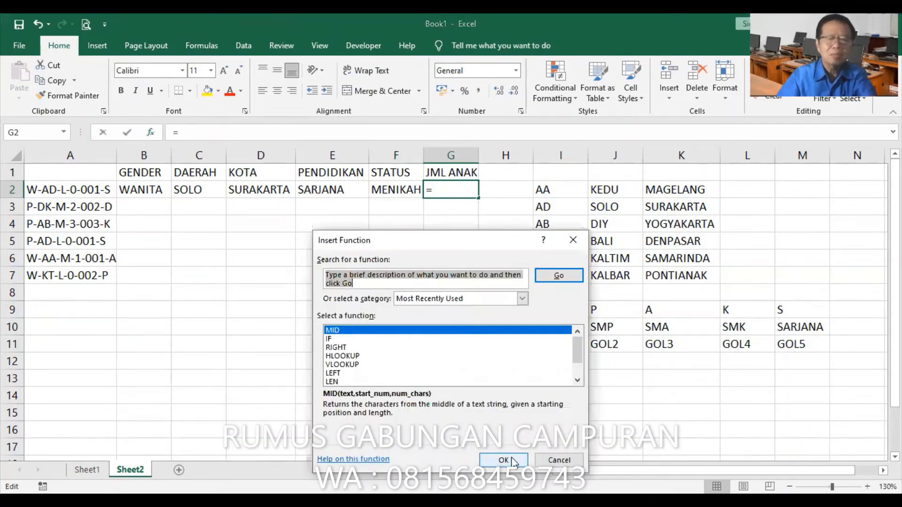
click(512, 458)
click(89, 191)
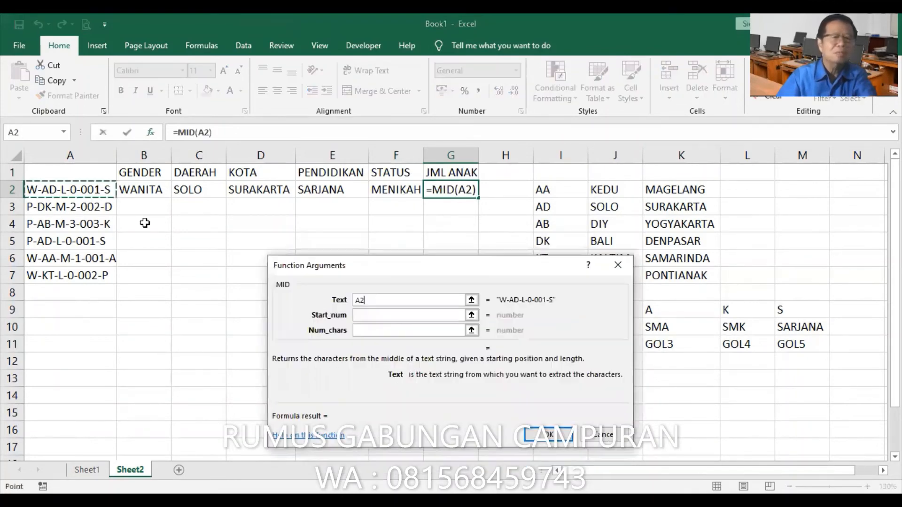
click(411, 315)
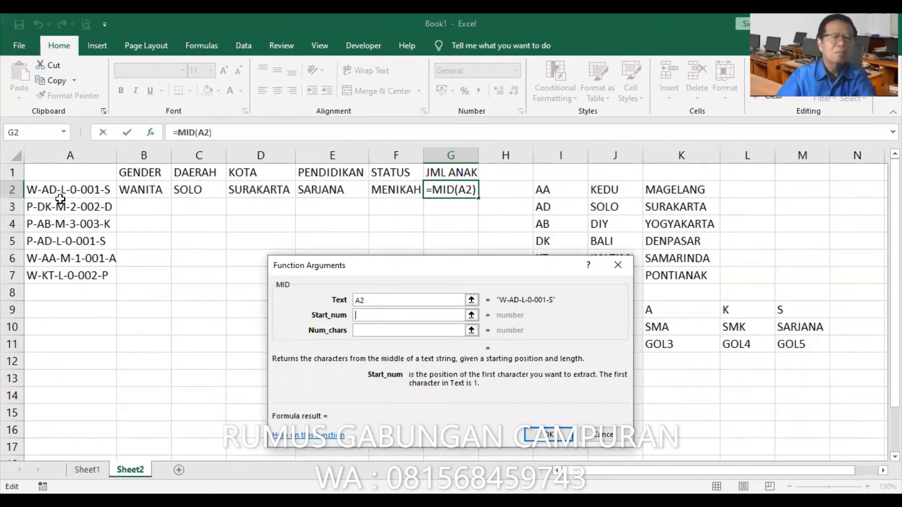
text(8)
key(Tab)
text(1)
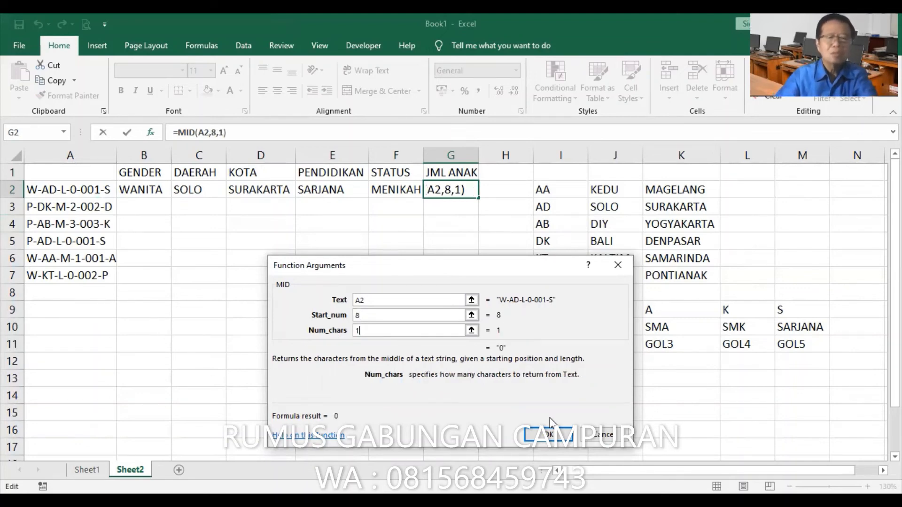
click(548, 435)
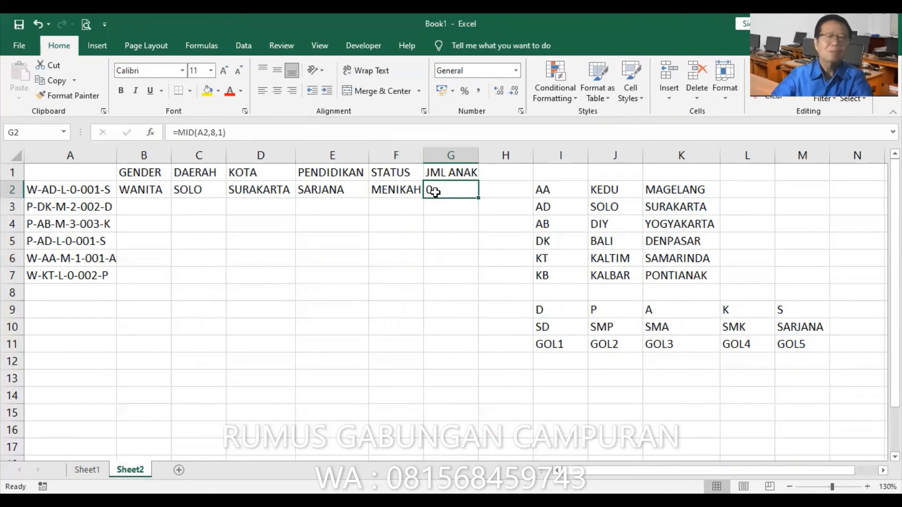
key(Delete)
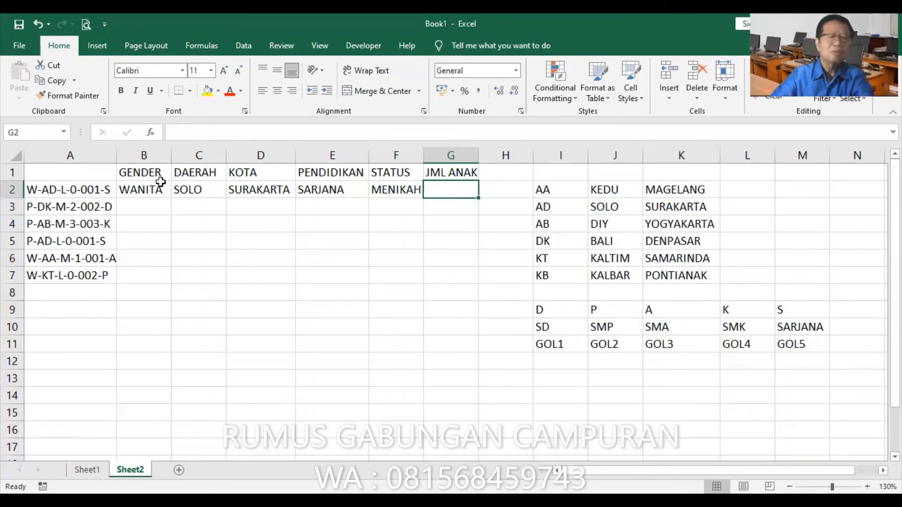
Start a VALUE function in cell G2, choosing it from the list of all functions
click(151, 134)
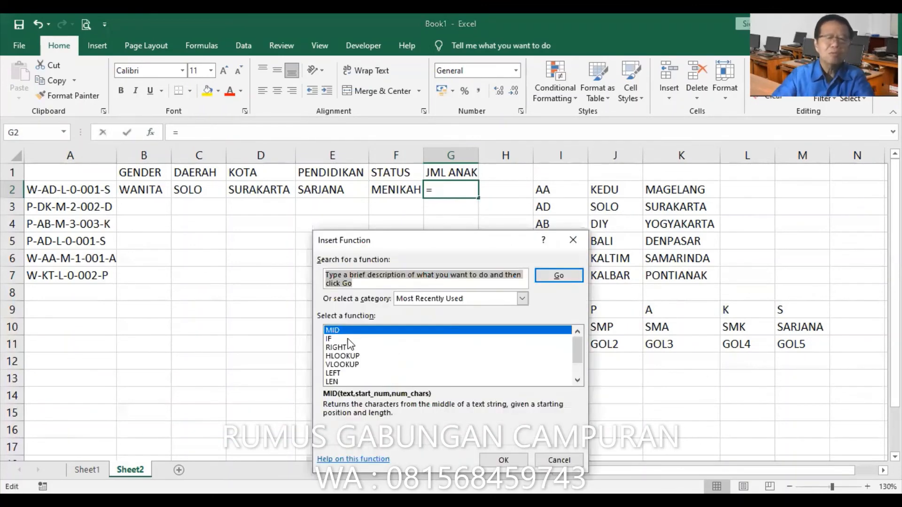
click(347, 348)
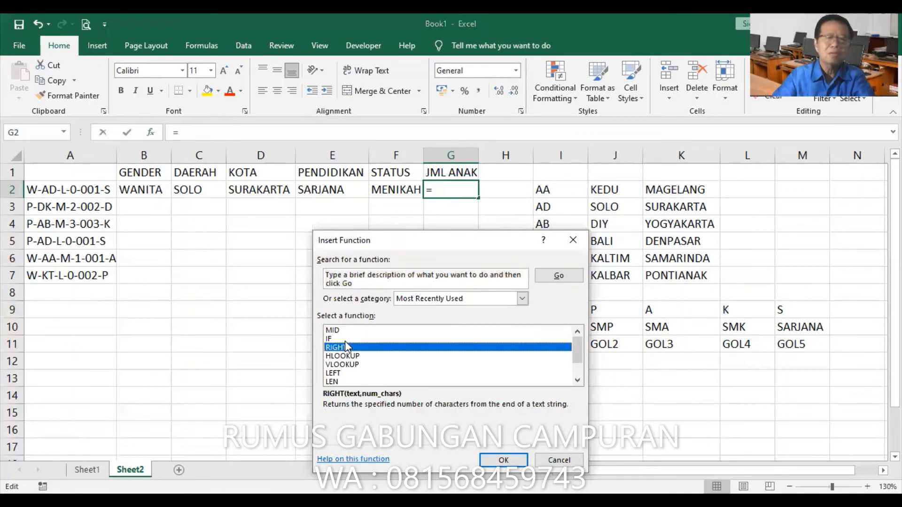
key(Down)
key(Down)
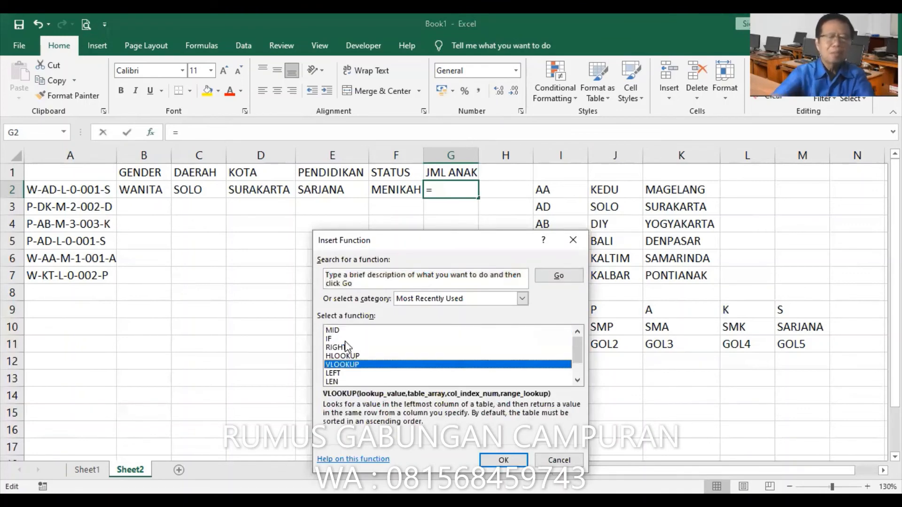
click(522, 299)
click(427, 320)
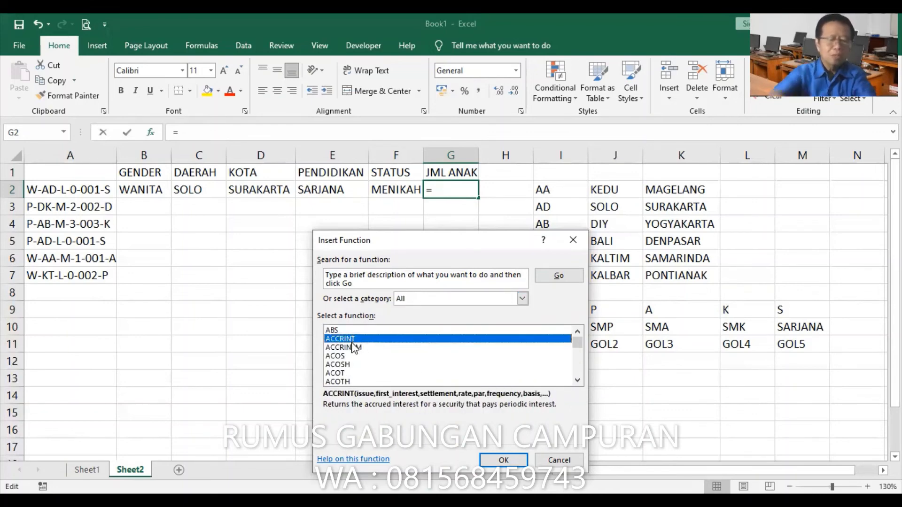
key(v)
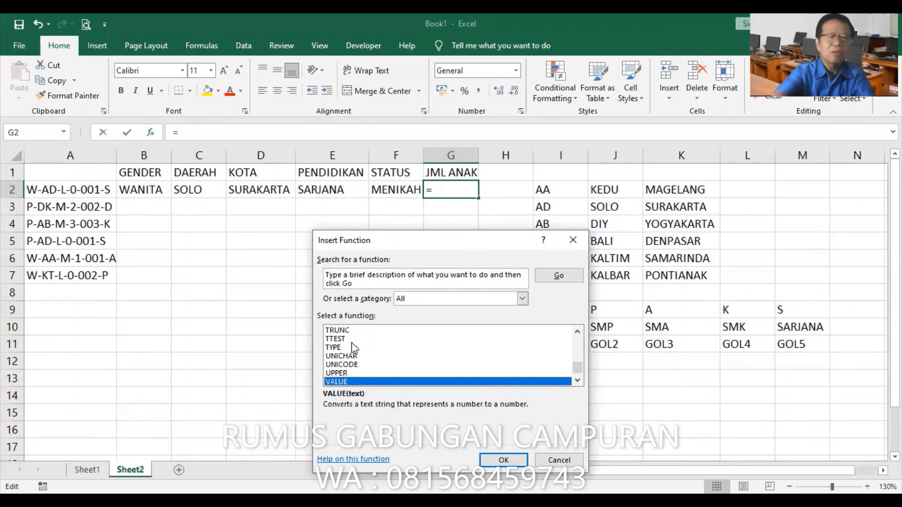
click(502, 458)
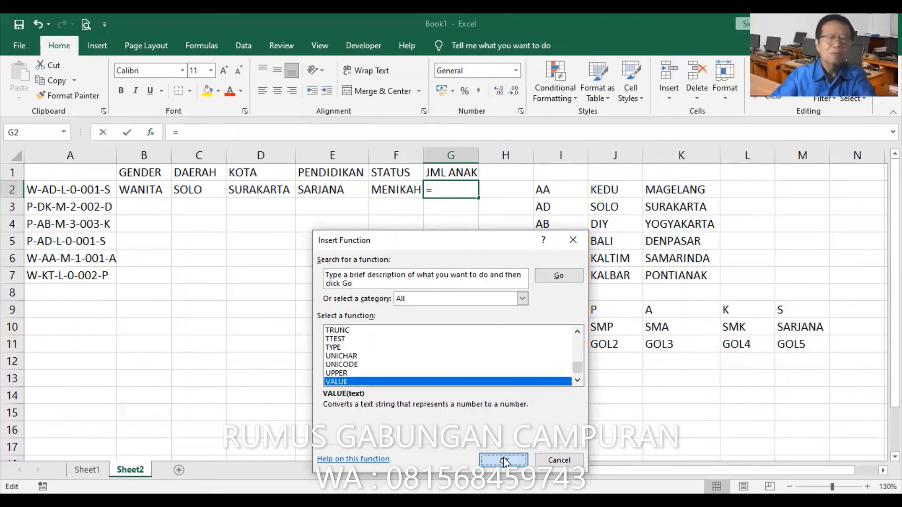
key(Return)
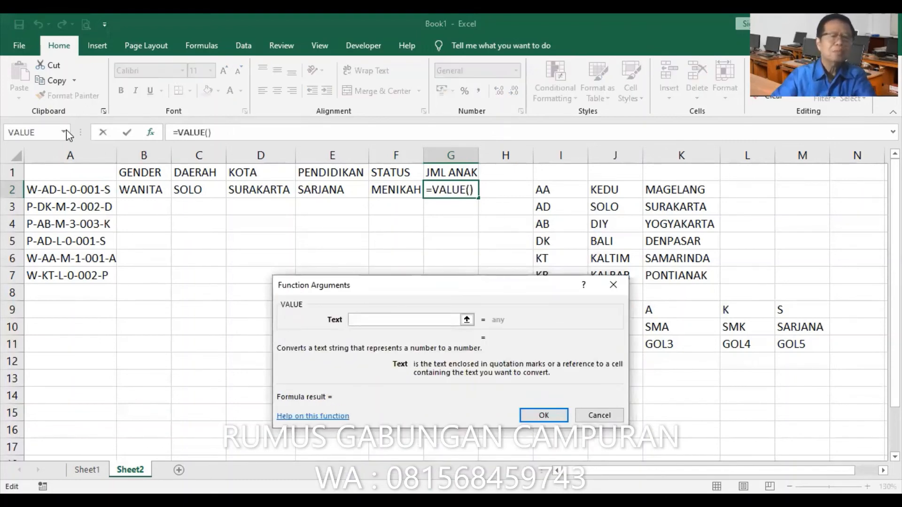
Complete the VALUE formula in G2 by nesting MID(A2,8,1) as its text argument
click(66, 129)
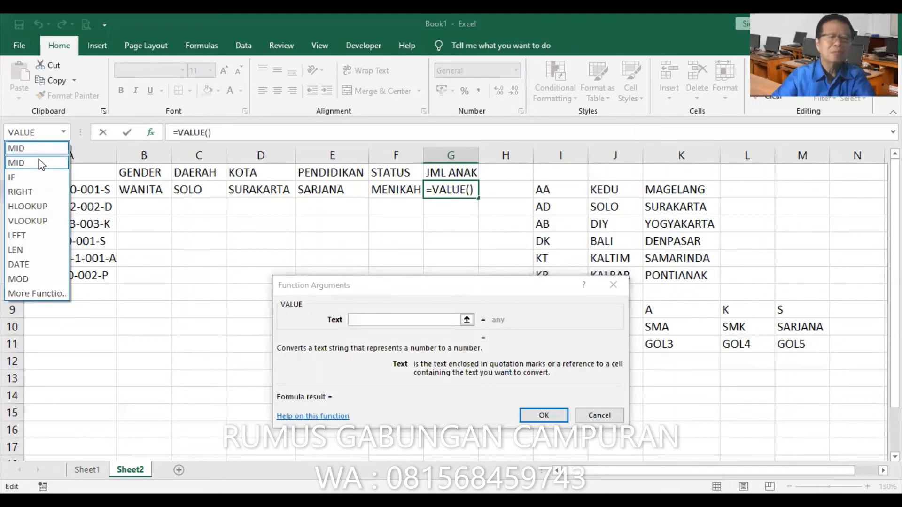
click(41, 163)
click(93, 190)
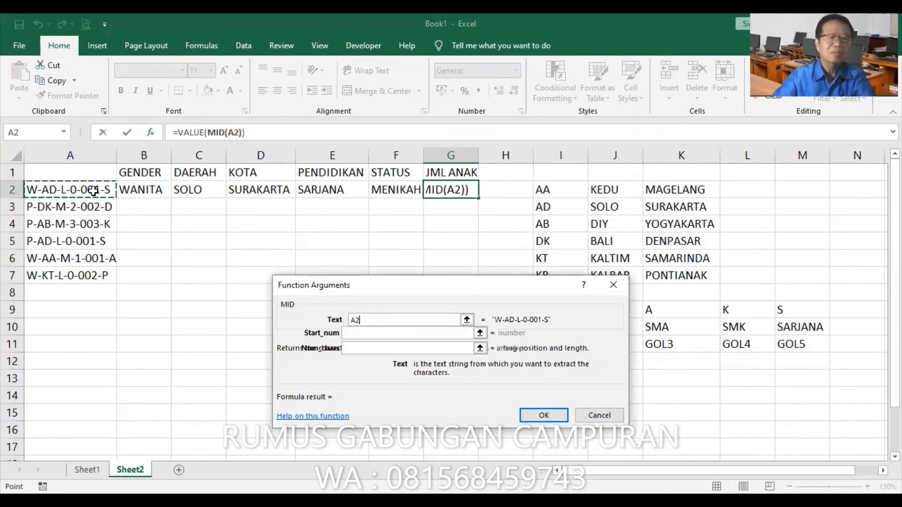
key(Tab)
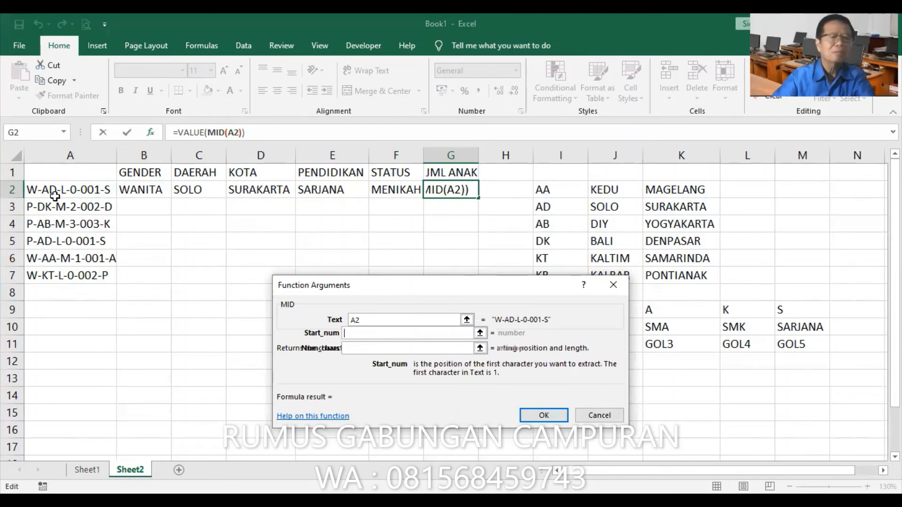
text(8)
key(Tab)
text(1)
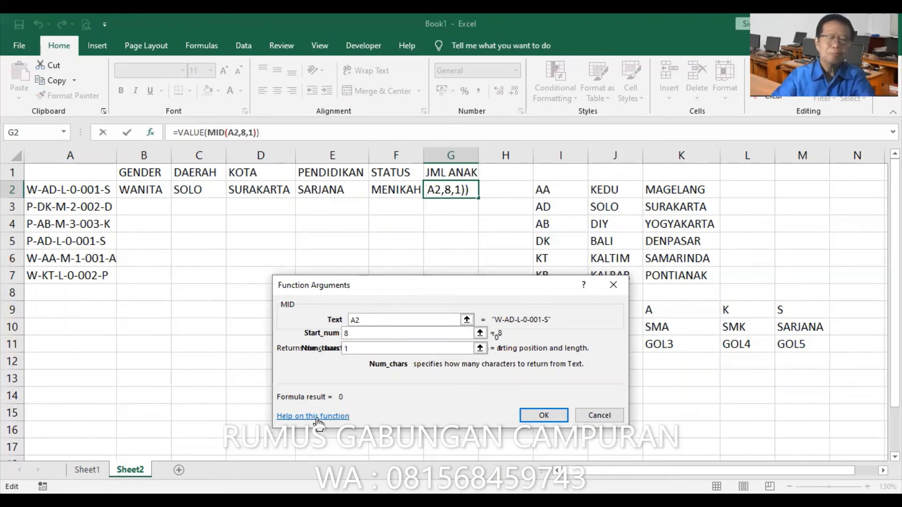
click(562, 415)
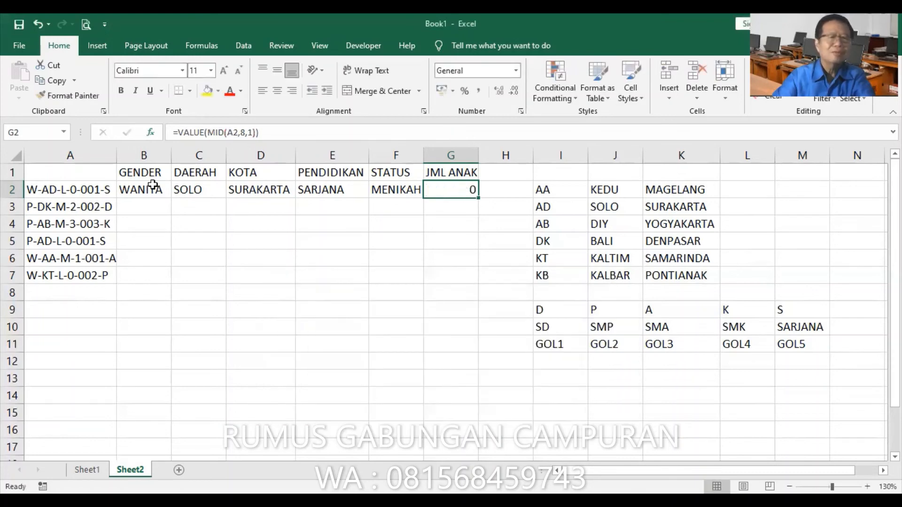
Fill the formulas in B2:G2 down to row 7 and auto-fit the widths of columns A and D
drag(155, 188, 449, 189)
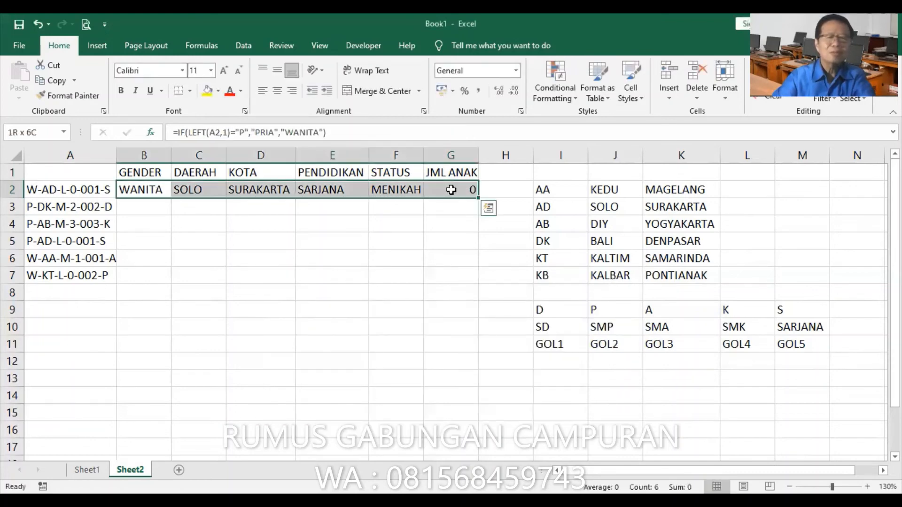
double_click(481, 198)
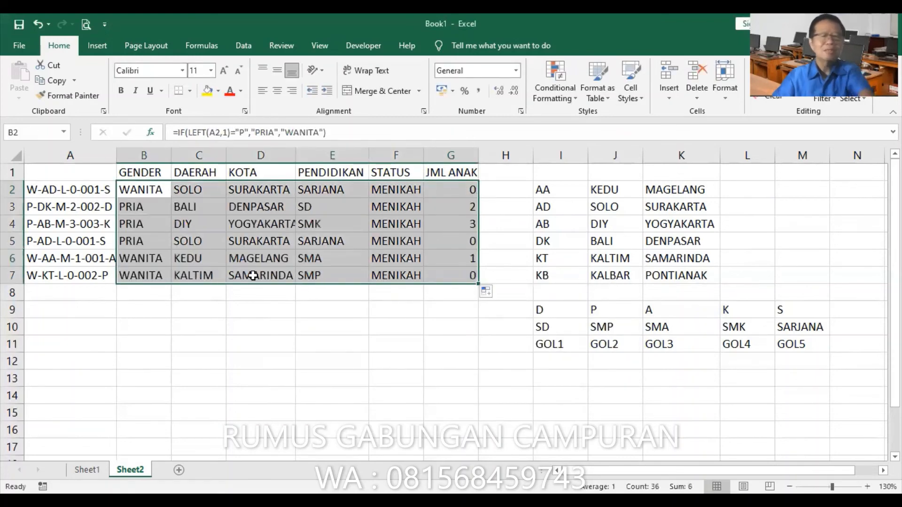
double_click(118, 155)
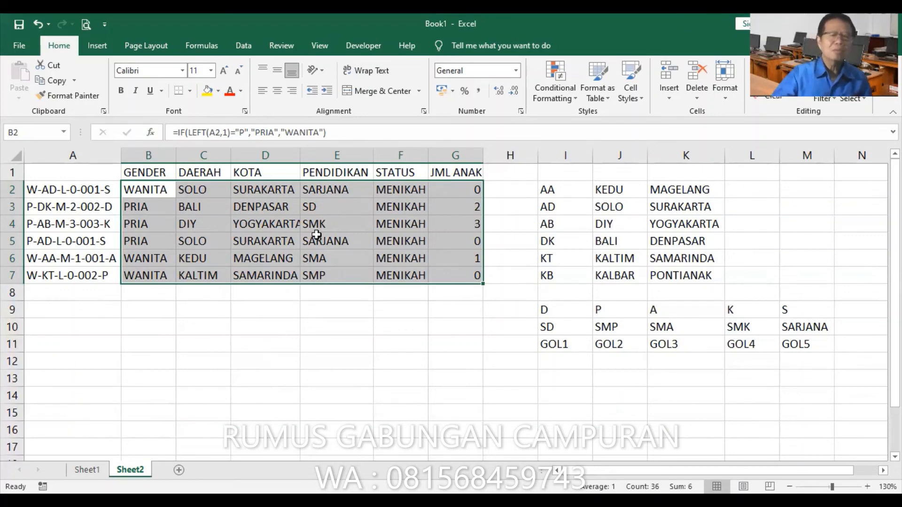
double_click(298, 155)
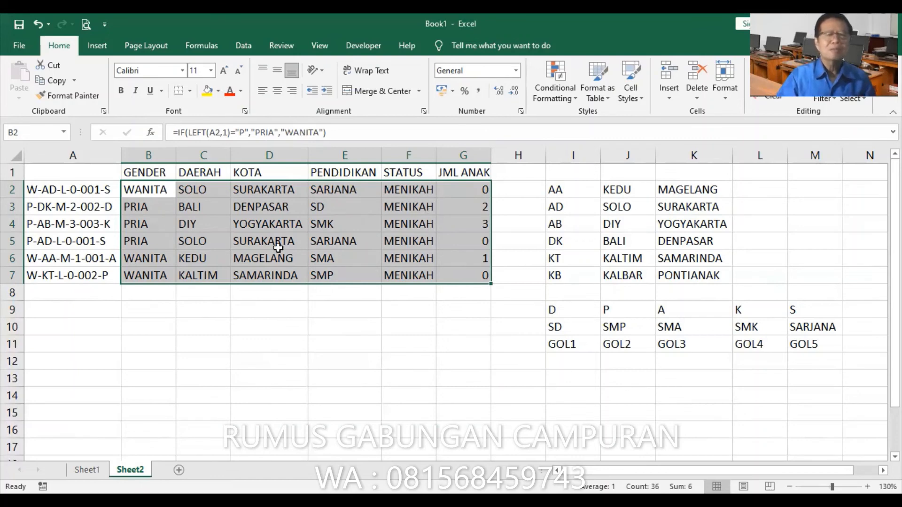
Review the row 2 formulas one by one, from GENDER in B2 through JML ANAK in G2
click(145, 190)
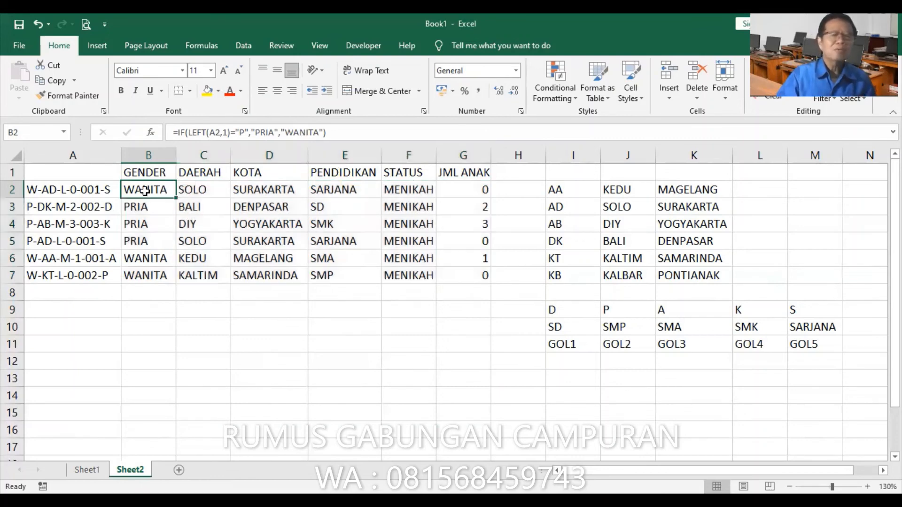
click(190, 192)
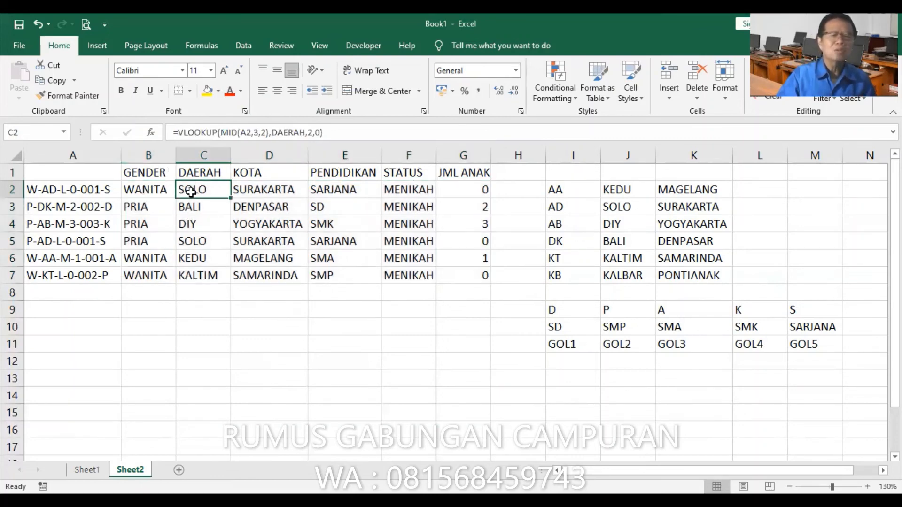
click(261, 189)
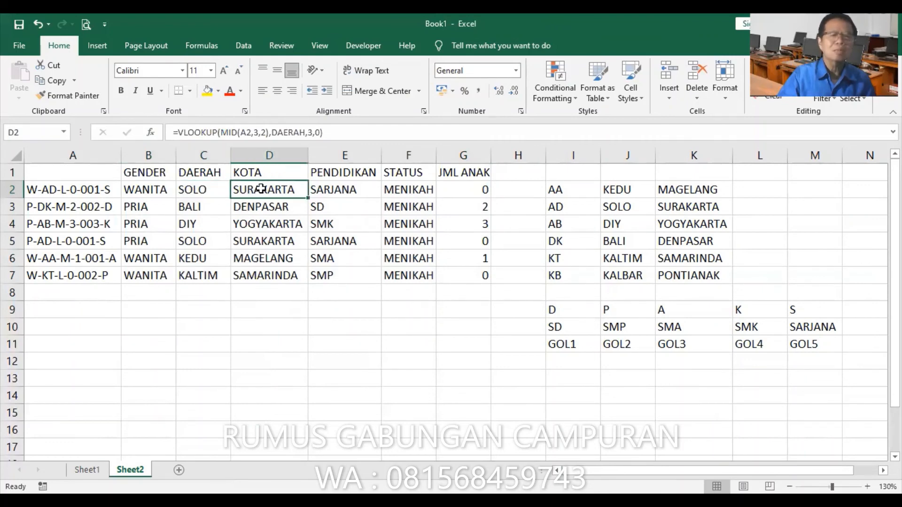
click(337, 190)
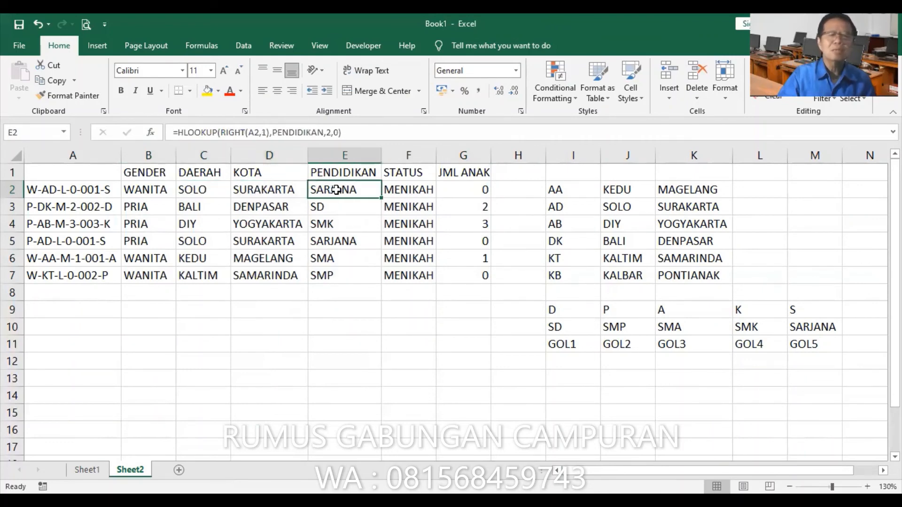
click(404, 189)
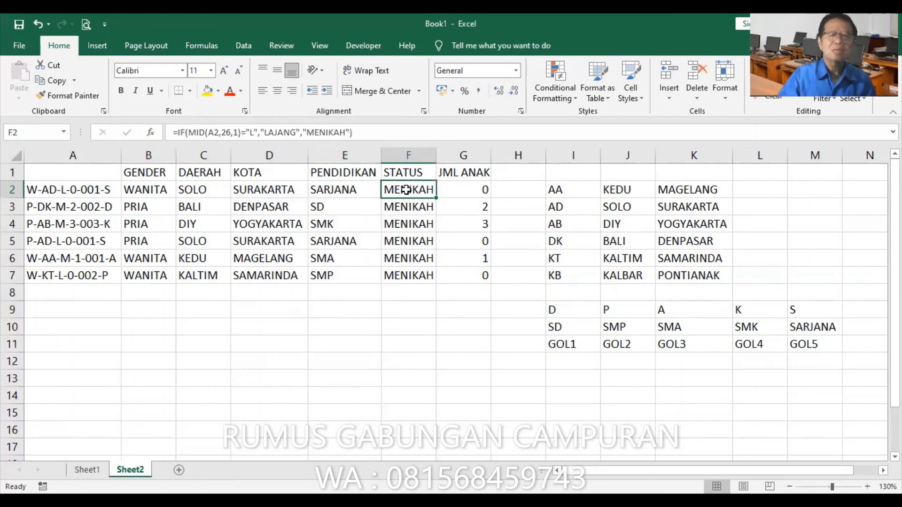
click(467, 188)
Correct the STATUS formula in F2 by setting the start position of its nested MID function to 6
click(419, 189)
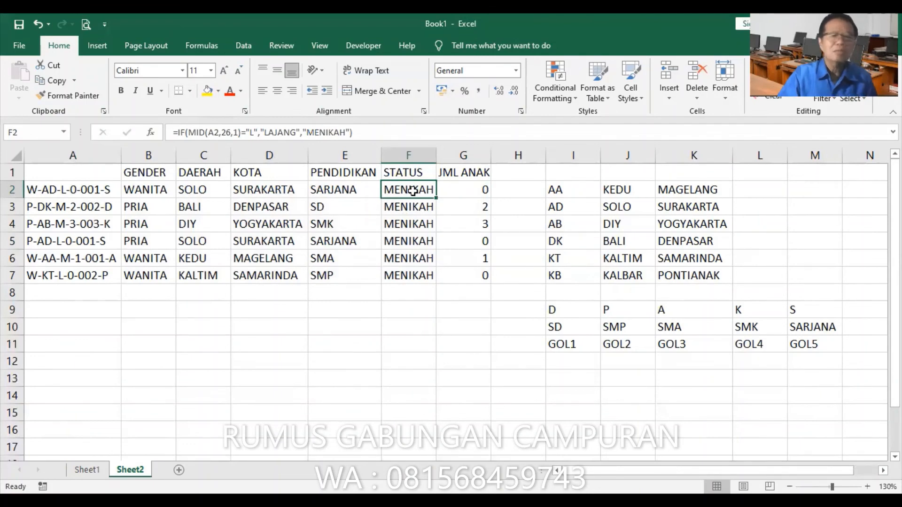
key(F2)
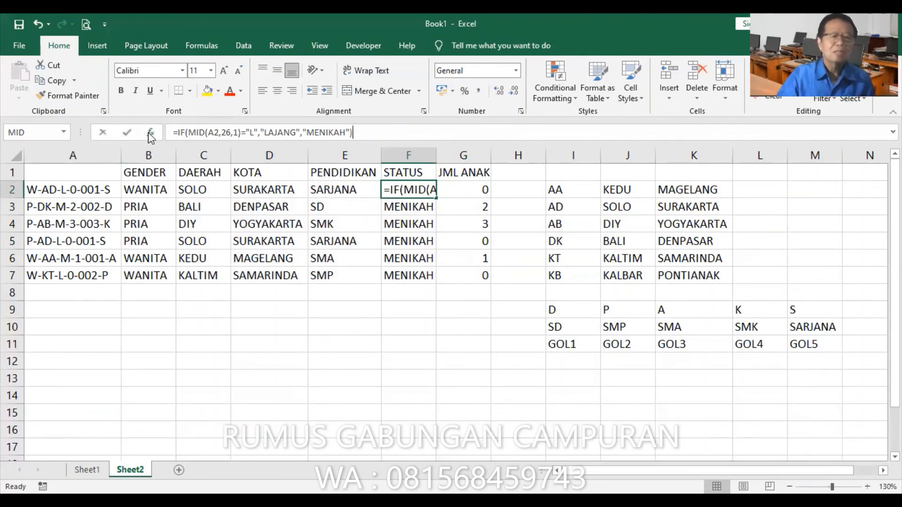
click(150, 133)
click(438, 302)
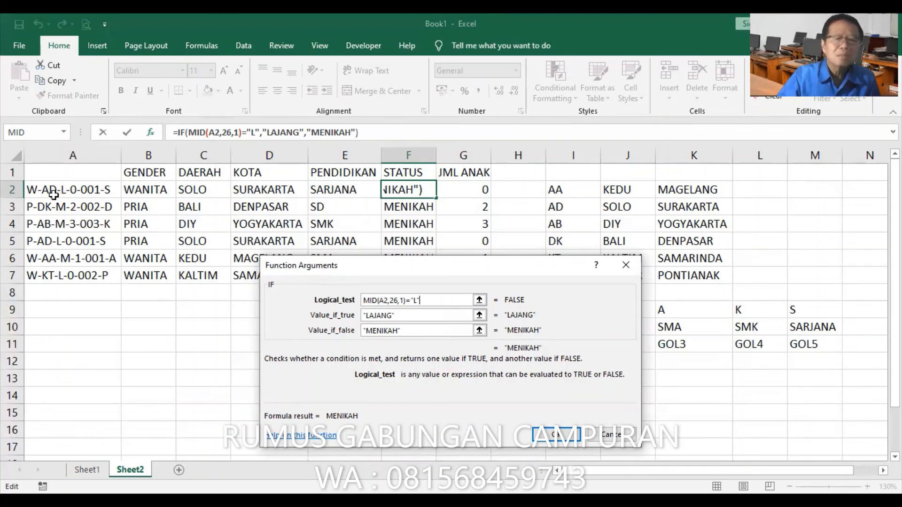
click(197, 132)
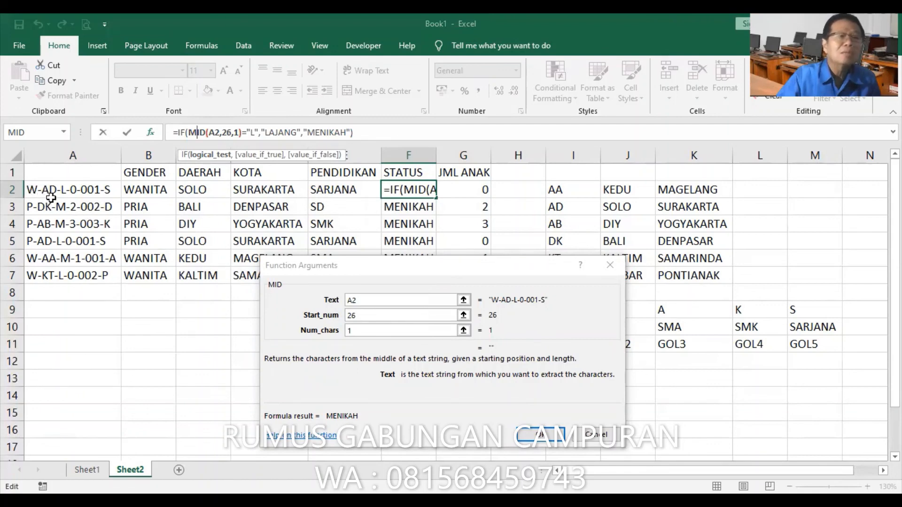
click(353, 316)
key(BackSpace)
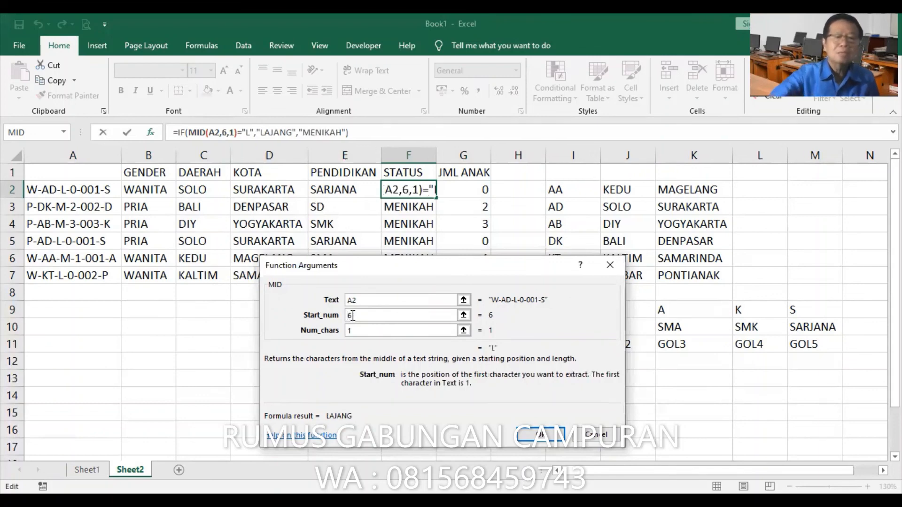
key(Return)
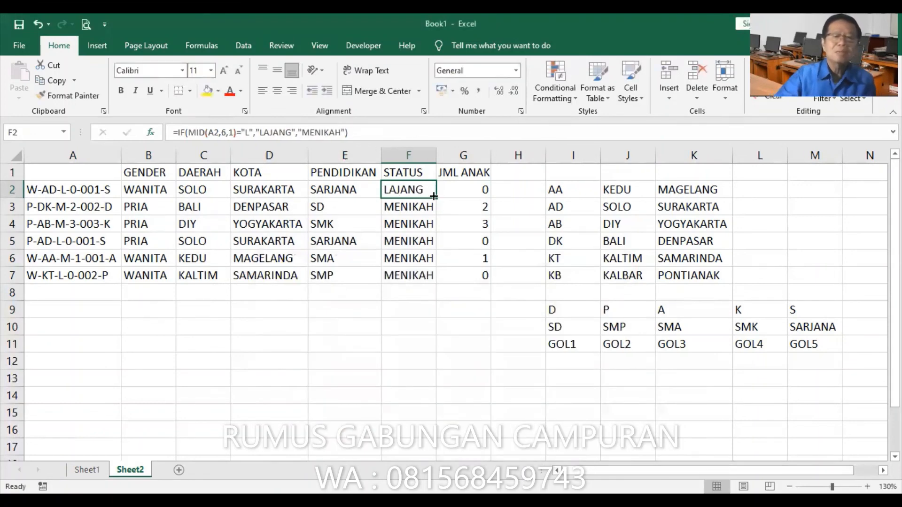
double_click(431, 191)
click(470, 272)
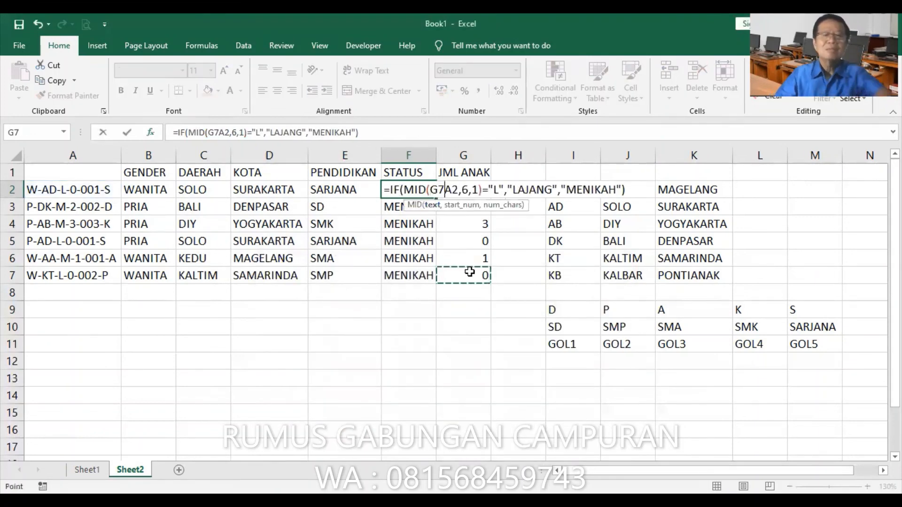
key(Escape)
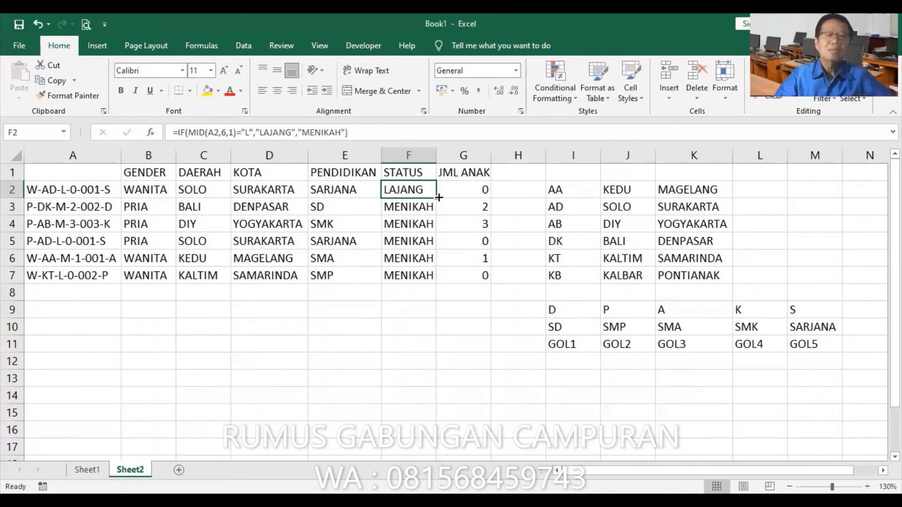
Fill the corrected STATUS formula from F2 down to F7
double_click(439, 198)
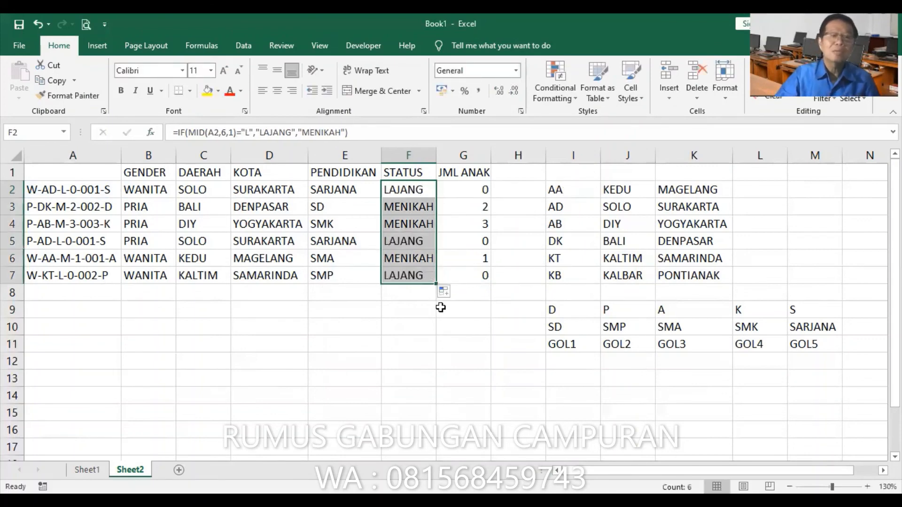